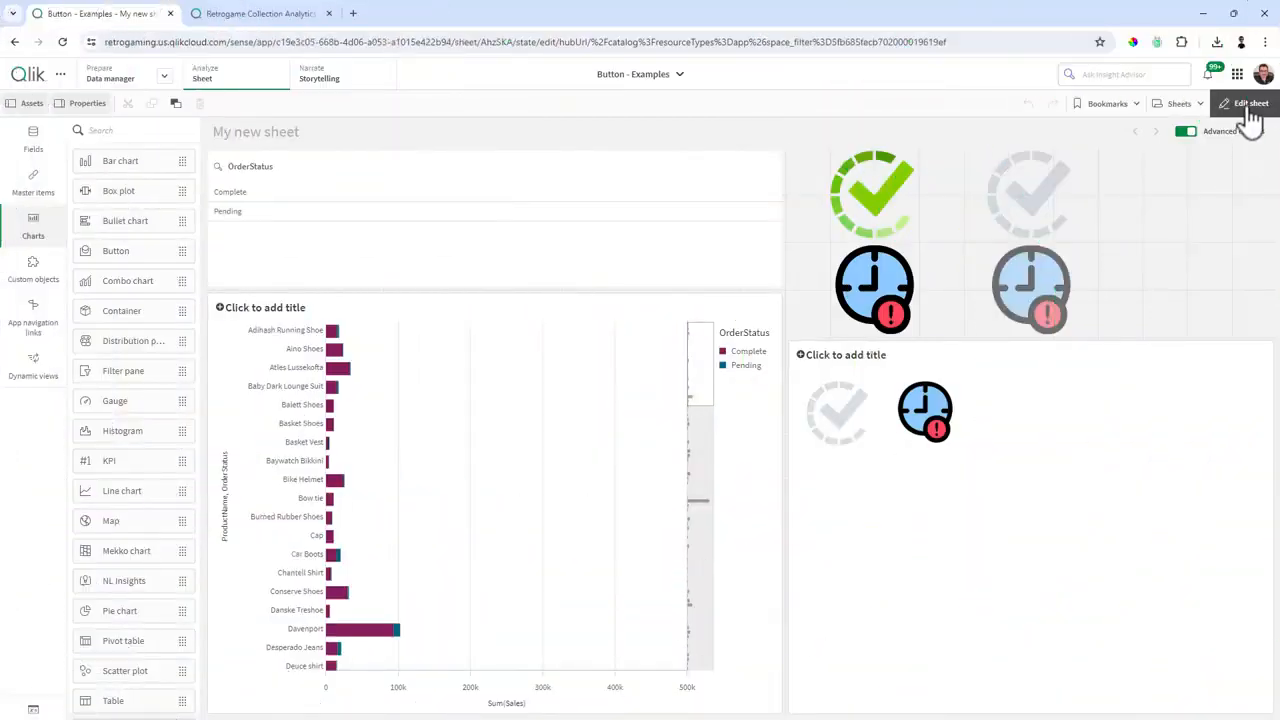
Leave edit mode and test the two status icon buttons by alternating the OrderStatus selection between Complete and Pending
{"action": "left_click", "coordinate": [1242, 108]}
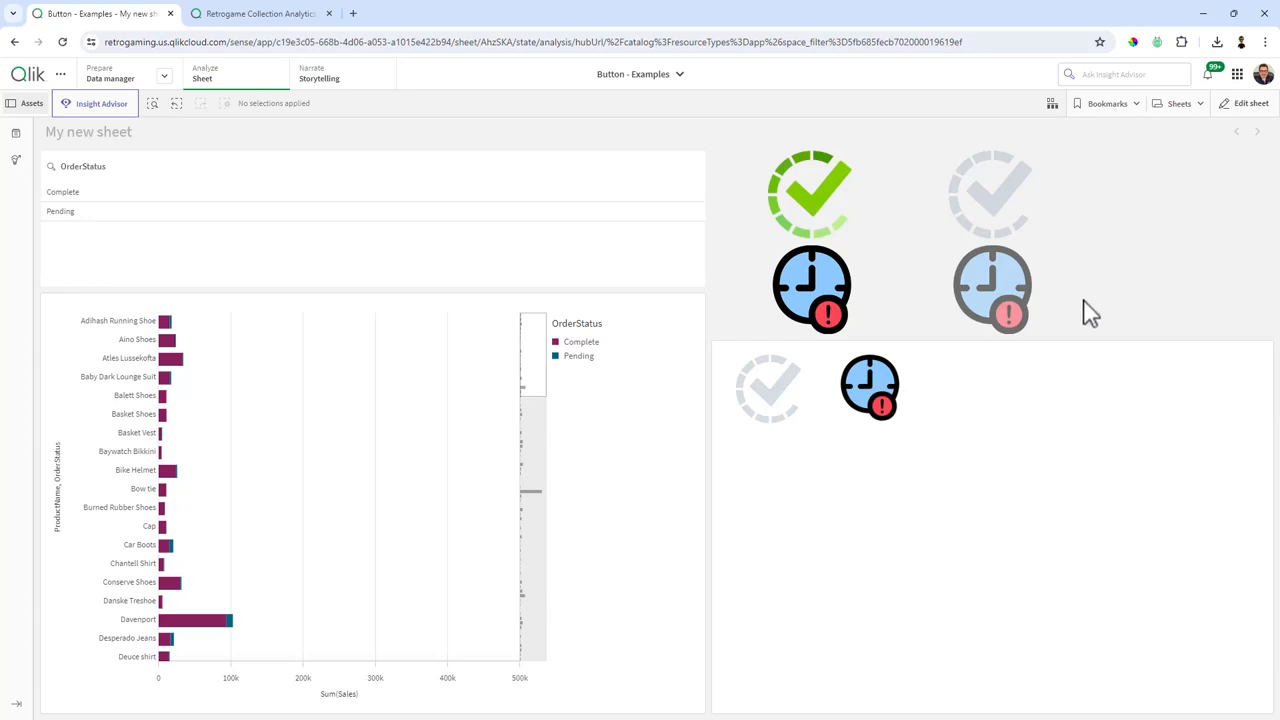
{"action": "left_click", "coordinate": [777, 405]}
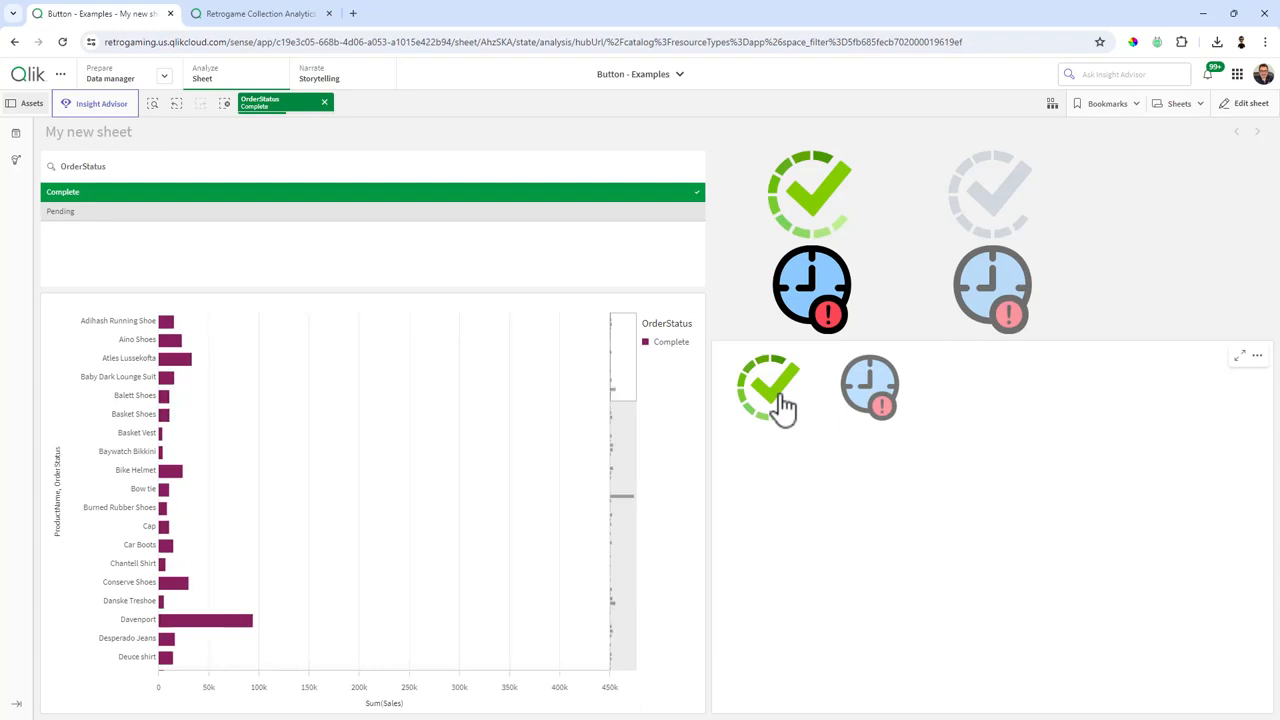
{"action": "left_click", "coordinate": [869, 405]}
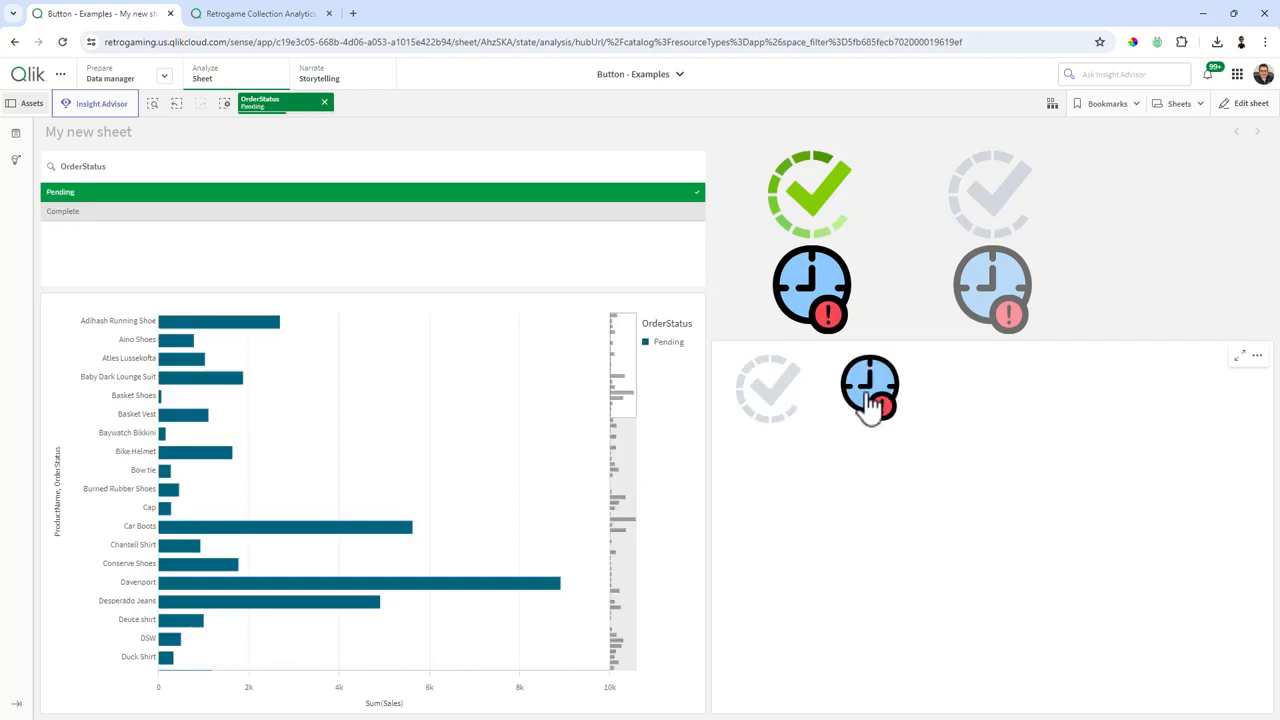
{"action": "left_click", "coordinate": [786, 398]}
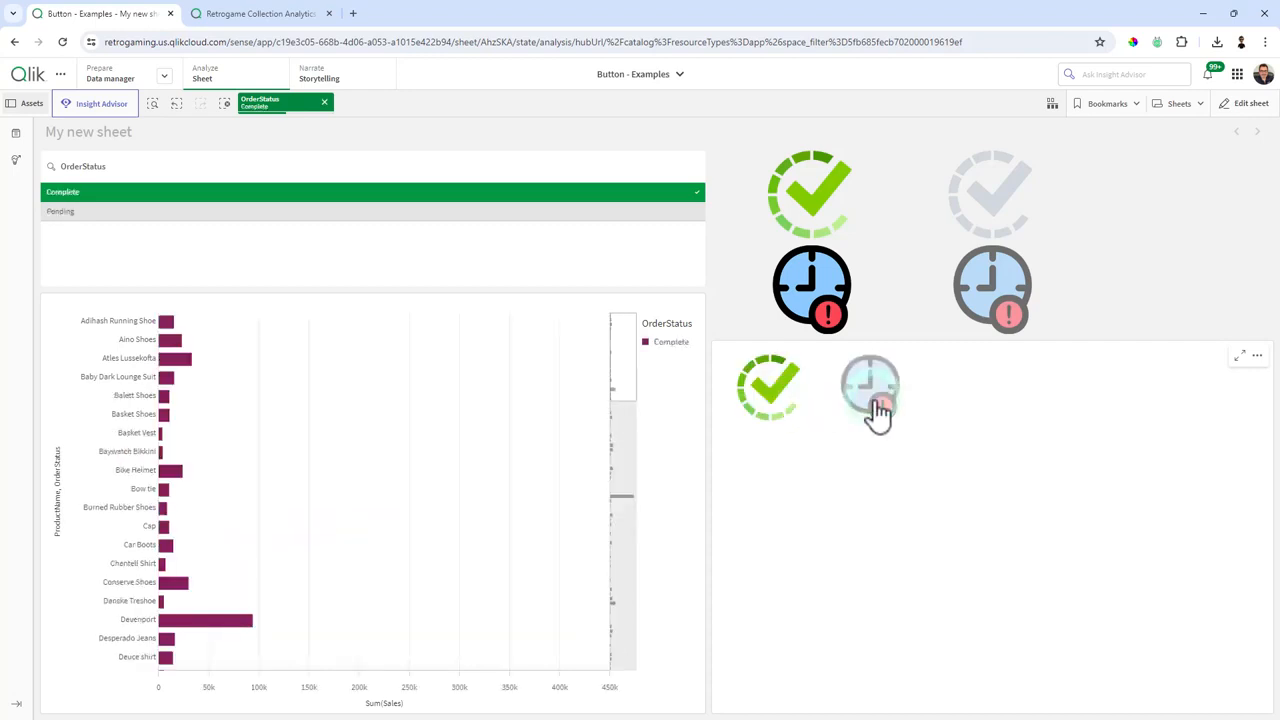
{"action": "left_click", "coordinate": [873, 410]}
{"action": "left_click", "coordinate": [762, 405]}
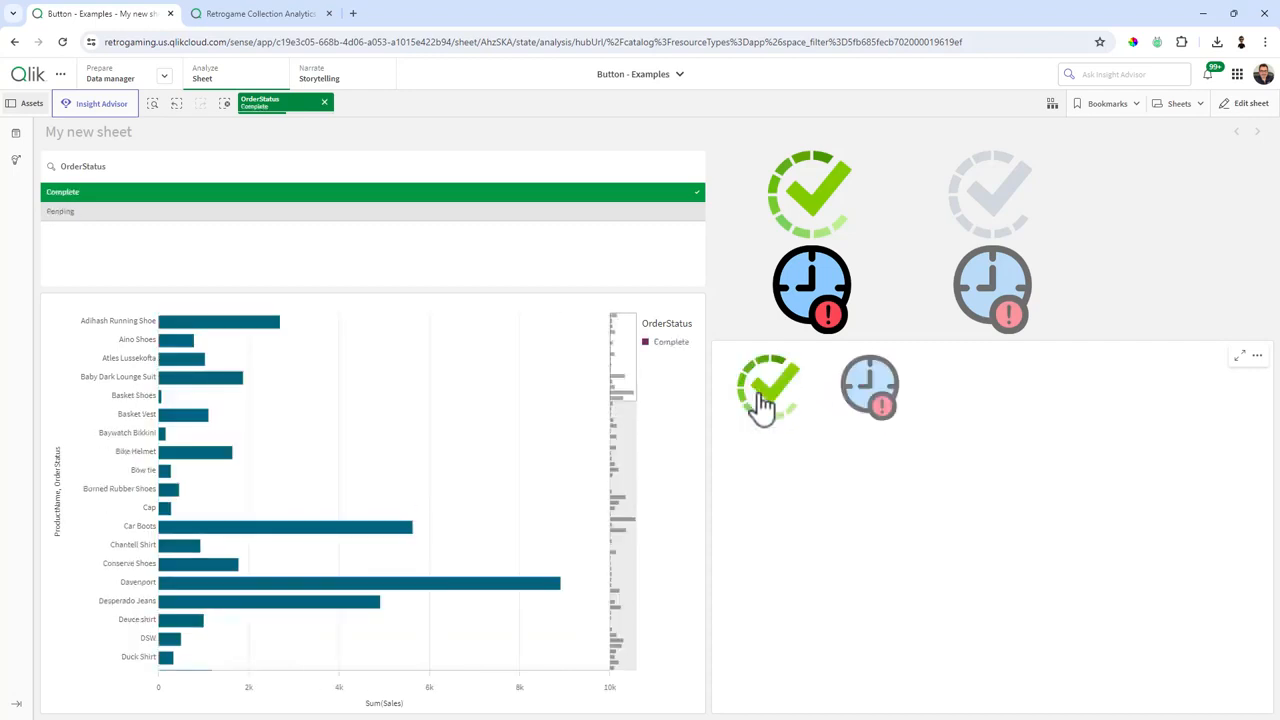
{"action": "left_click", "coordinate": [871, 402]}
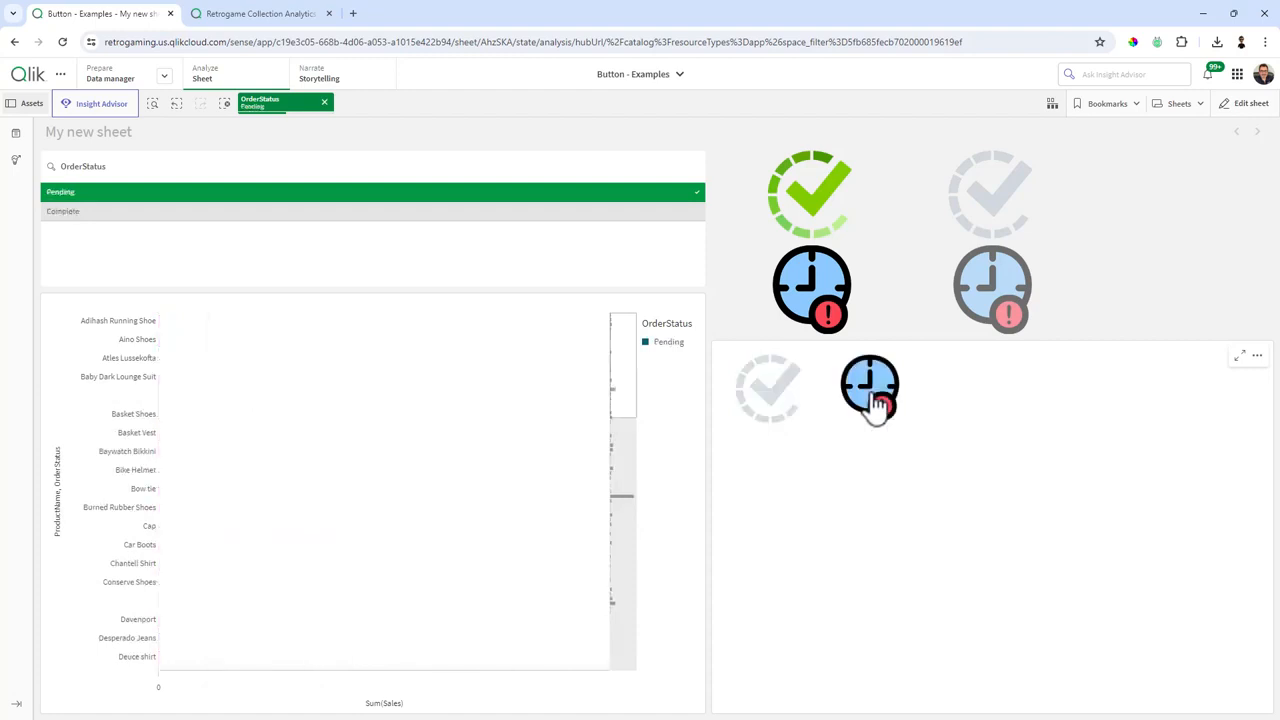
{"action": "left_click", "coordinate": [772, 404]}
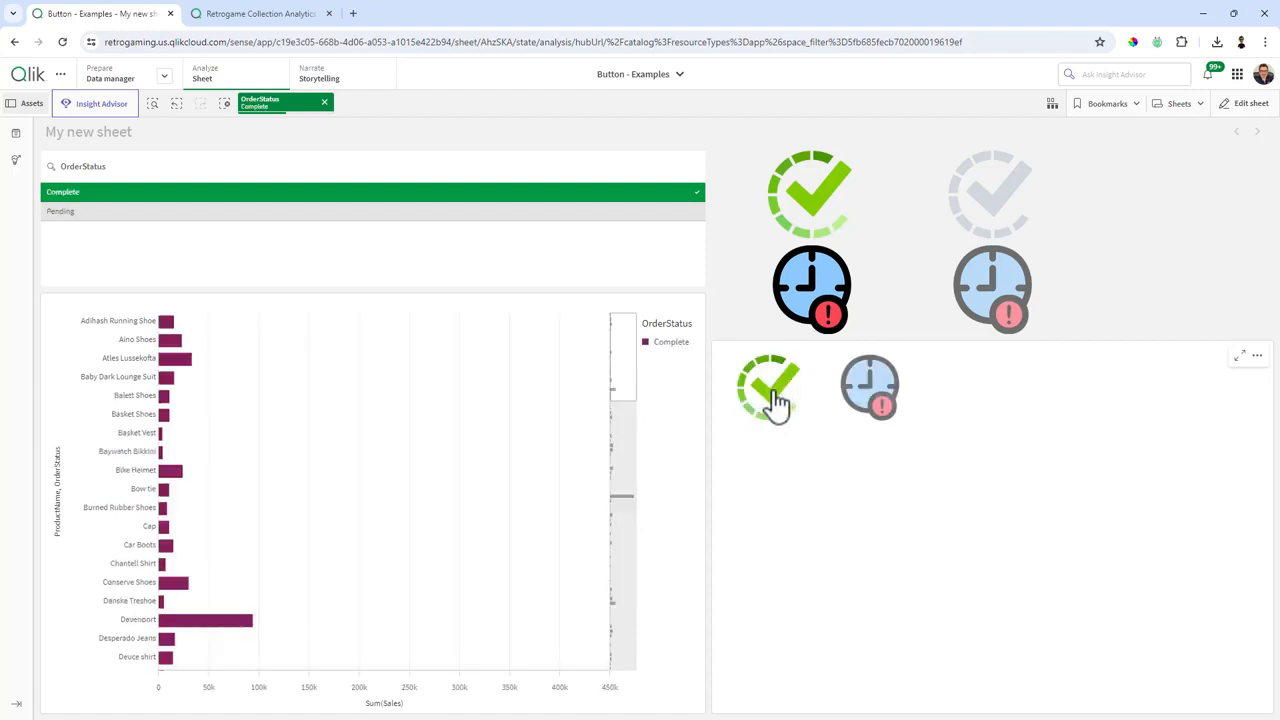
Create a new sheet with the default title and open it in edit mode
{"action": "left_click", "coordinate": [1168, 108]}
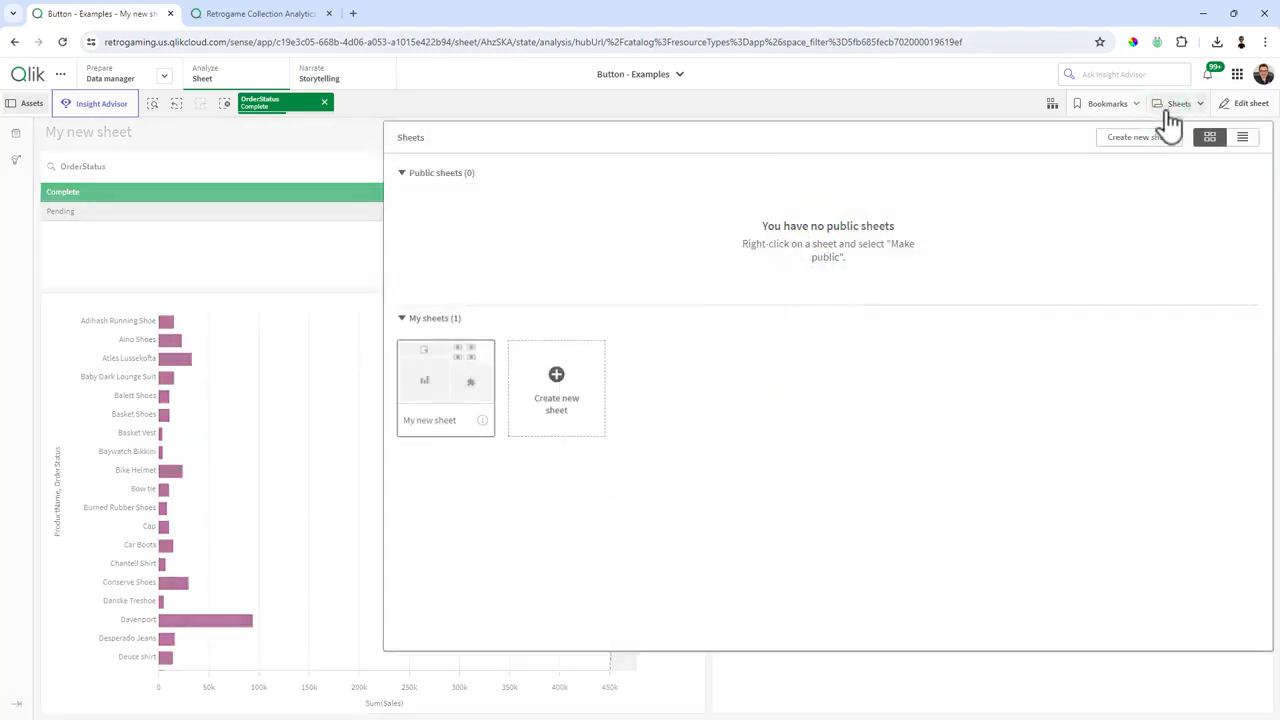
{"action": "left_click", "coordinate": [572, 388]}
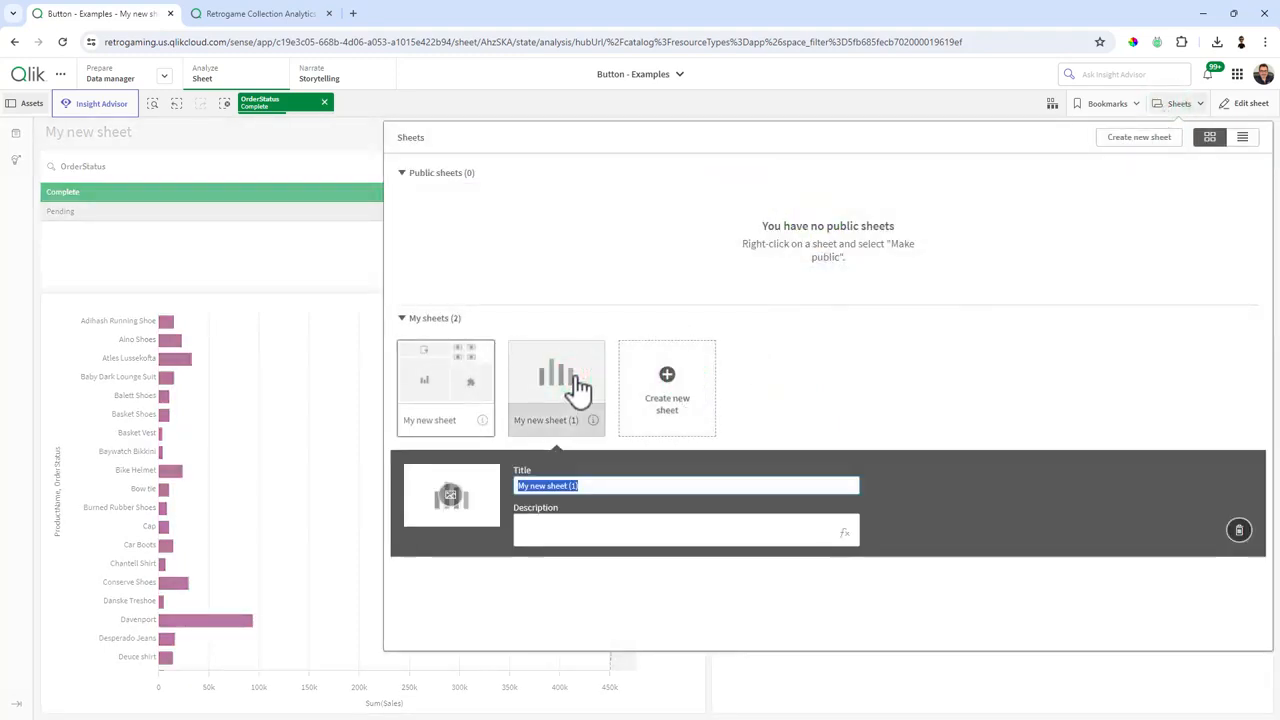
{"action": "left_click", "coordinate": [578, 388]}
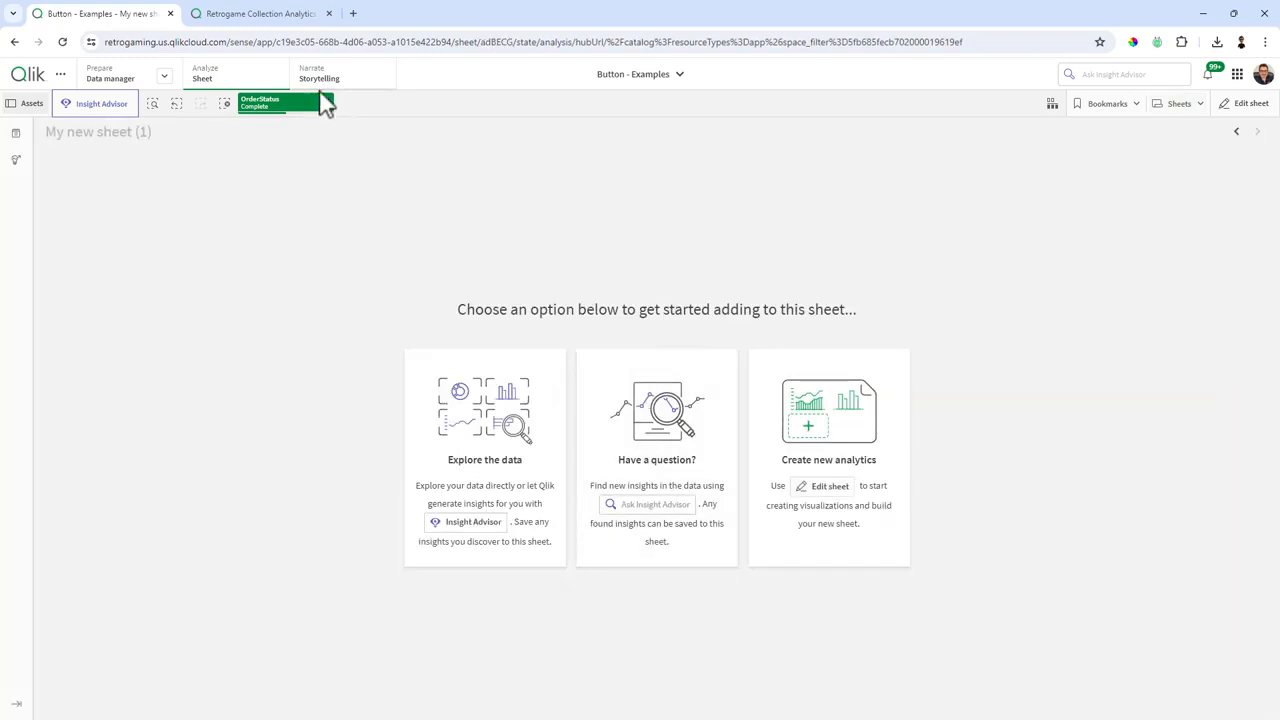
{"action": "left_click", "coordinate": [1250, 108]}
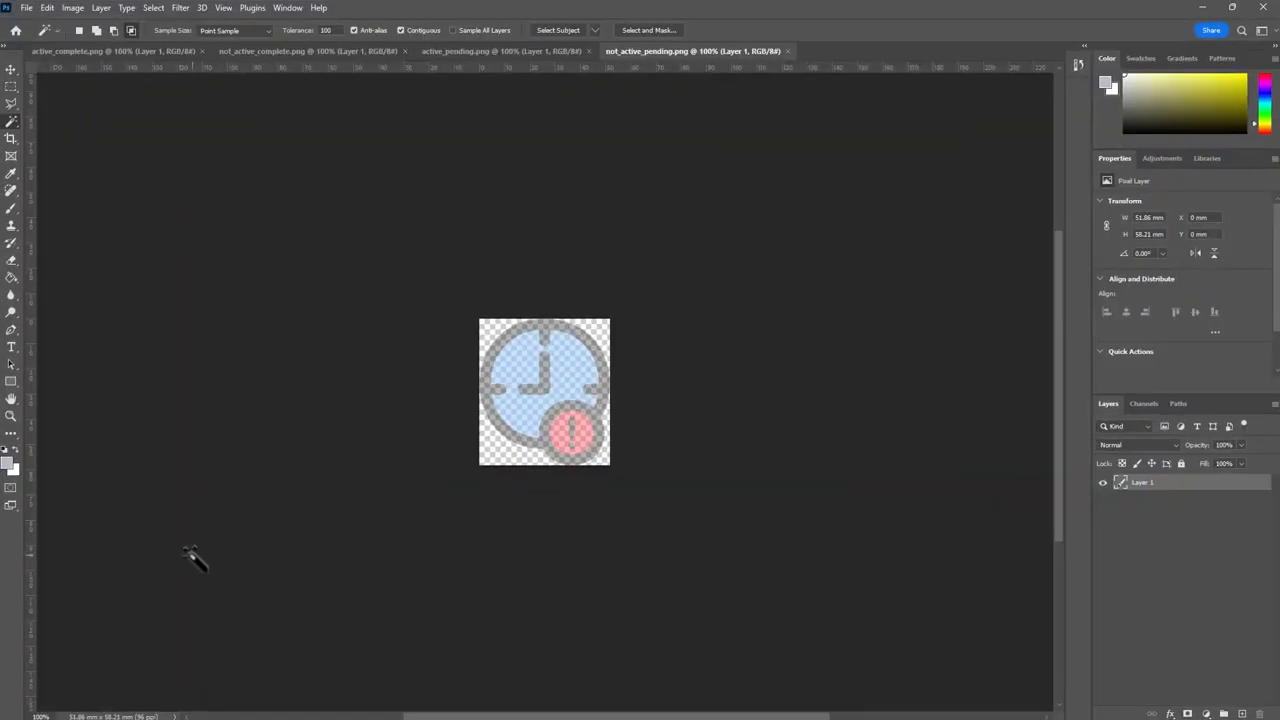
In Photoshop, review the active and inactive versions of the complete and pending icons, then return to the Qlik sheet
{"action": "left_click", "coordinate": [134, 55]}
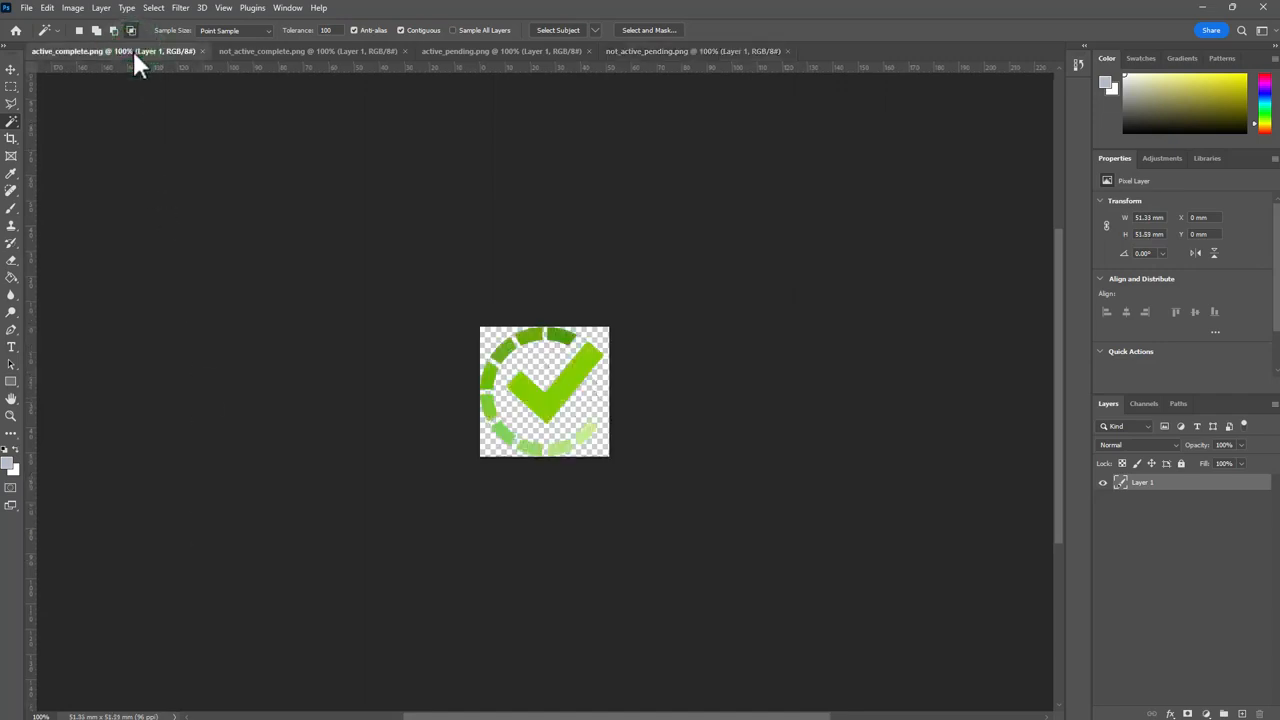
{"action": "left_click", "coordinate": [245, 55]}
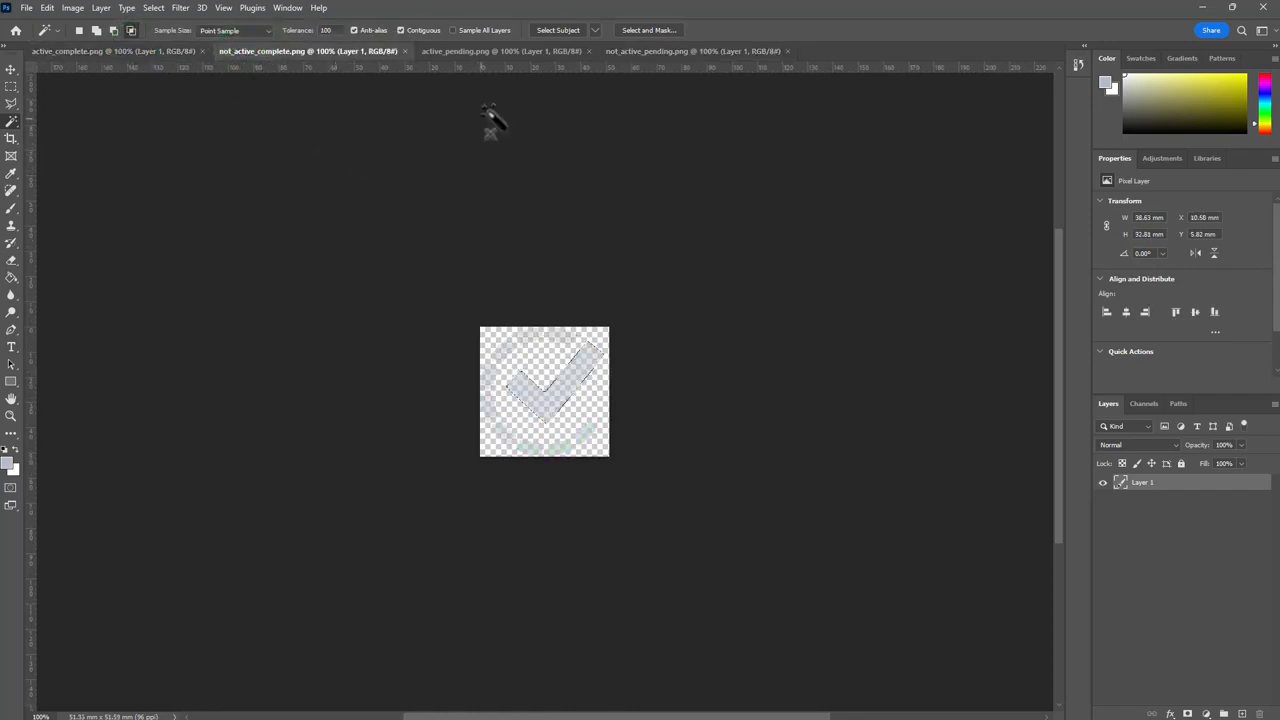
{"action": "left_click", "coordinate": [488, 52]}
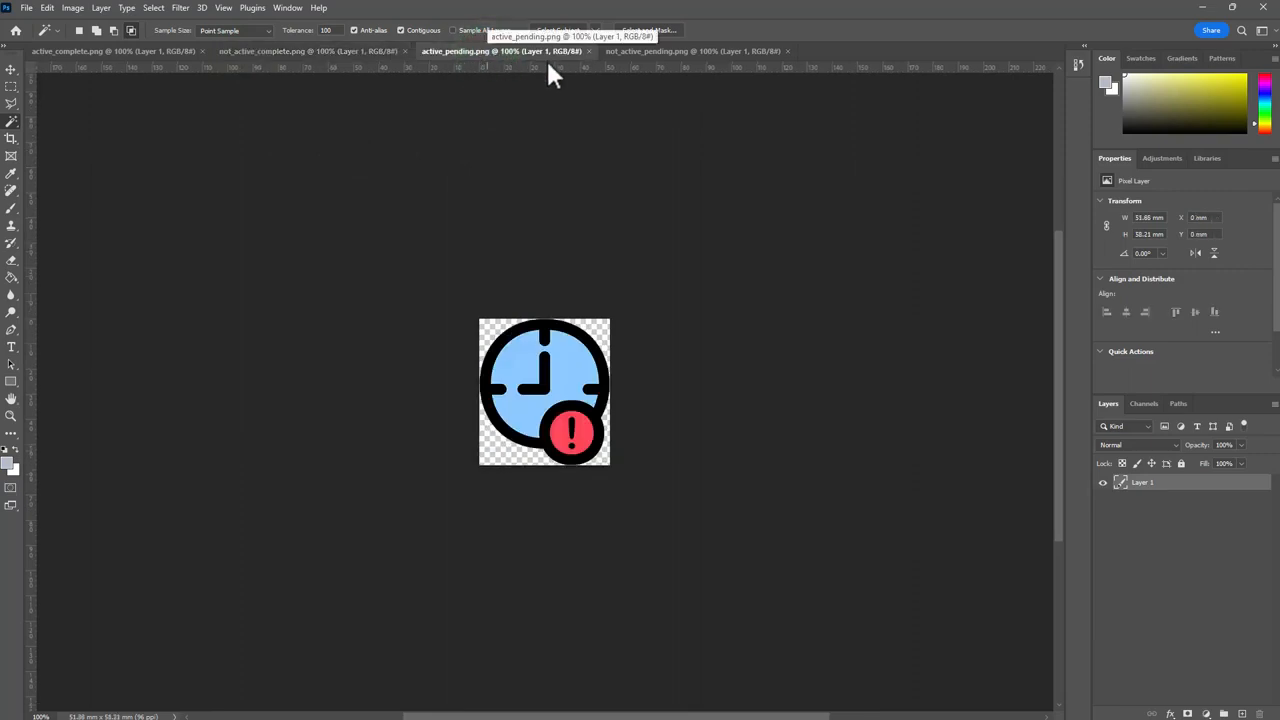
{"action": "left_click", "coordinate": [643, 51]}
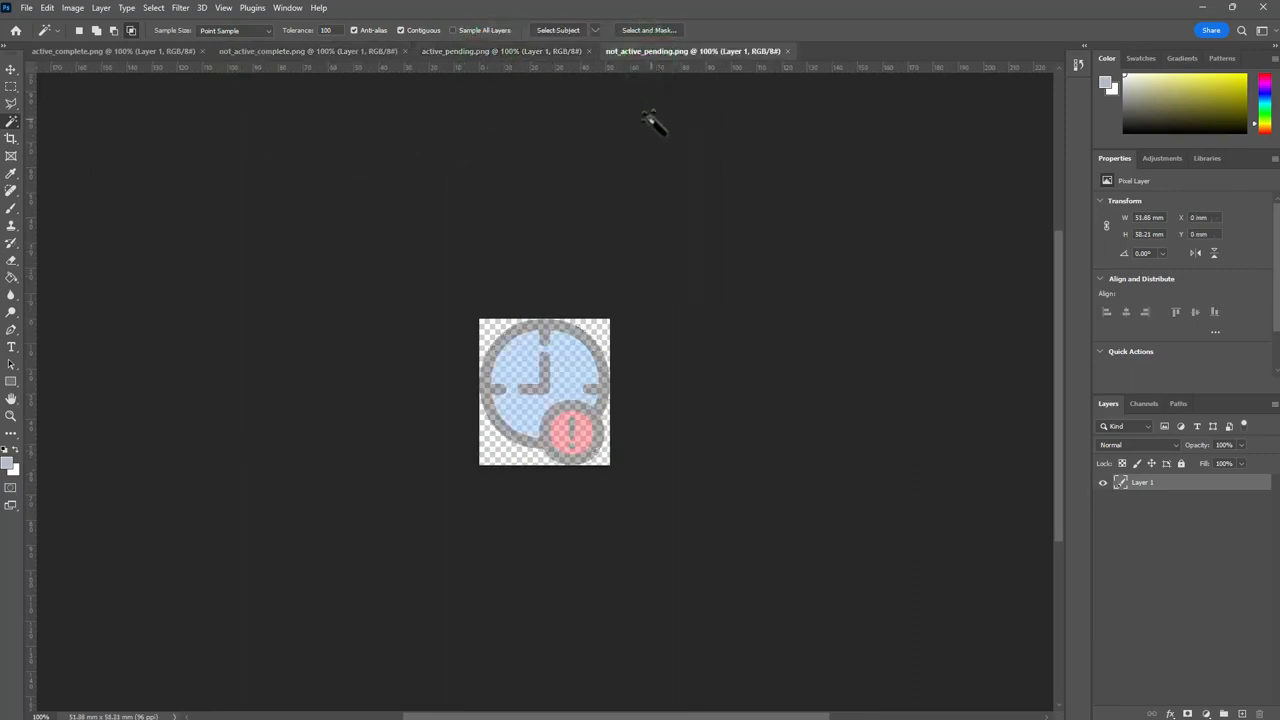
{"action": "left_click", "coordinate": [142, 50]}
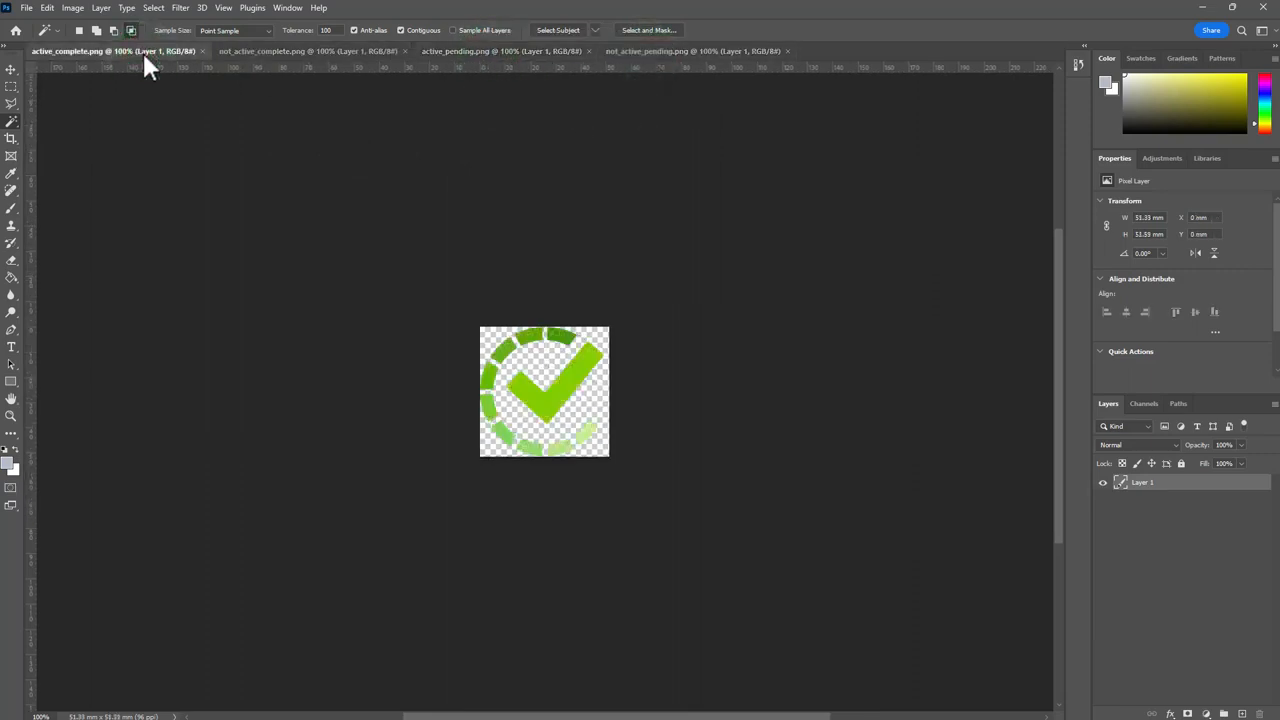
{"action": "left_click", "coordinate": [512, 51]}
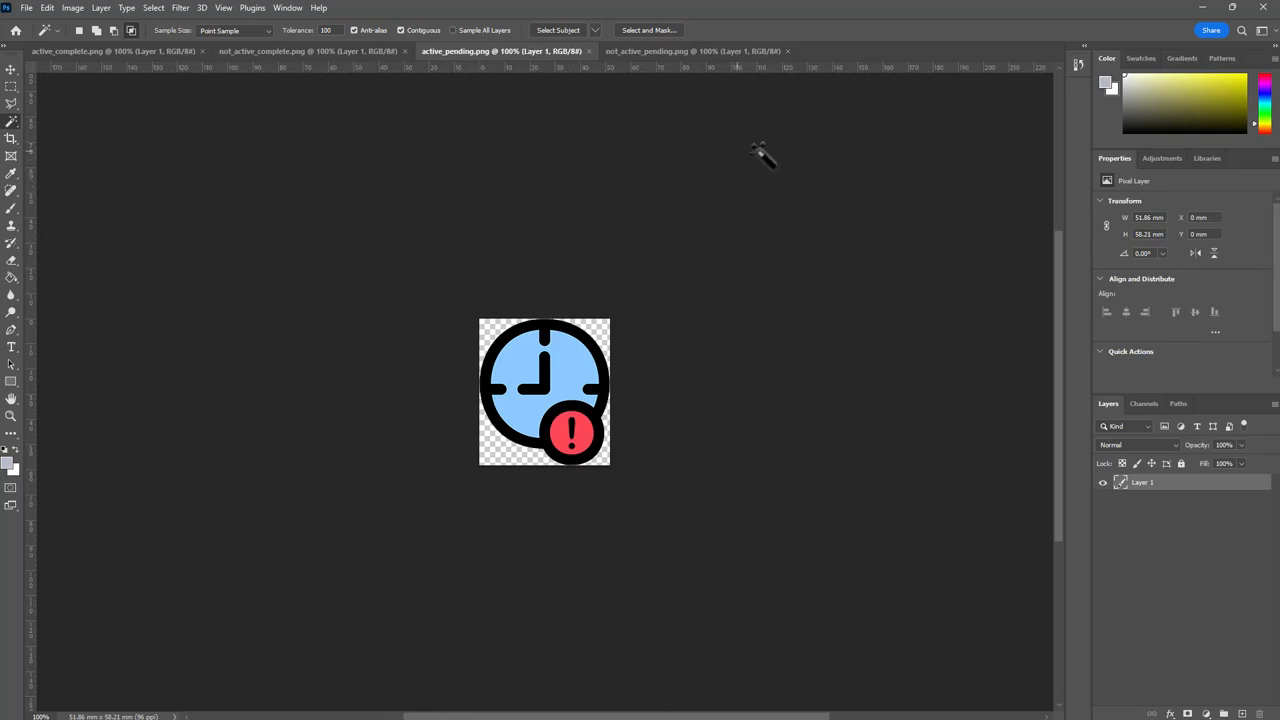
{"action": "left_click", "coordinate": [1201, 8]}
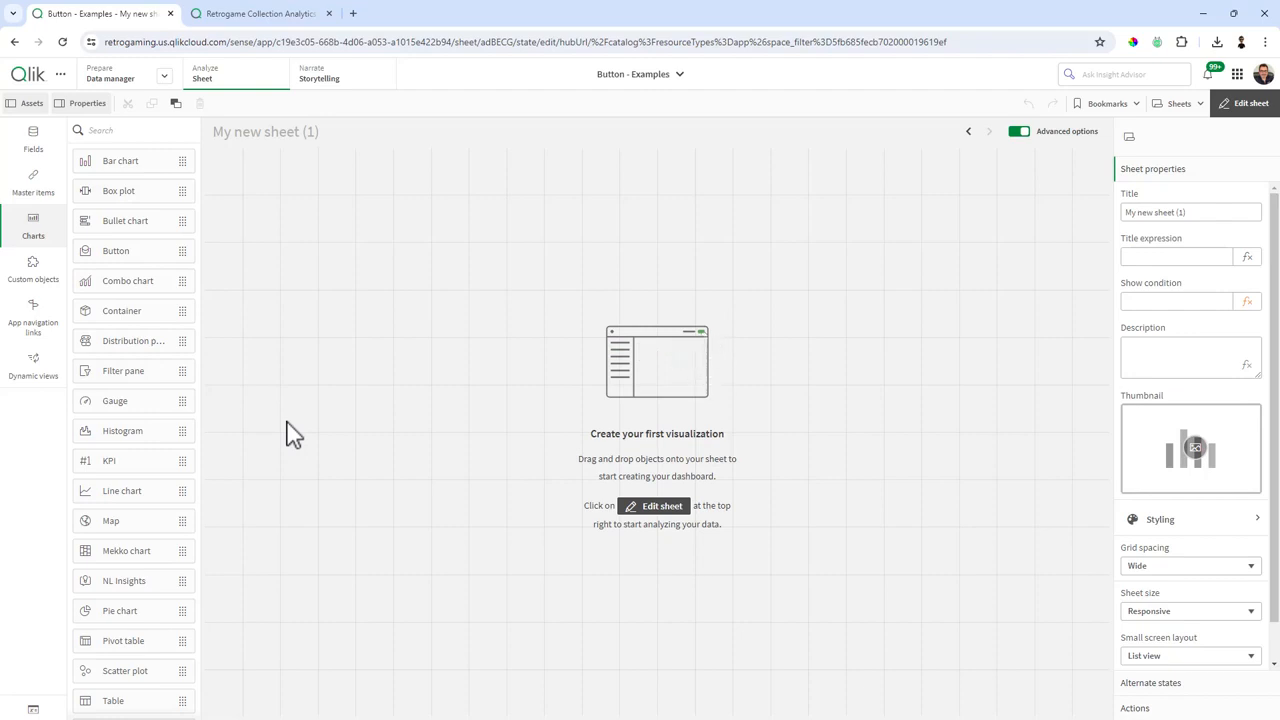
Check the app's variables list for the vSelected_Status variable and close the list
{"action": "left_click", "coordinate": [33, 709]}
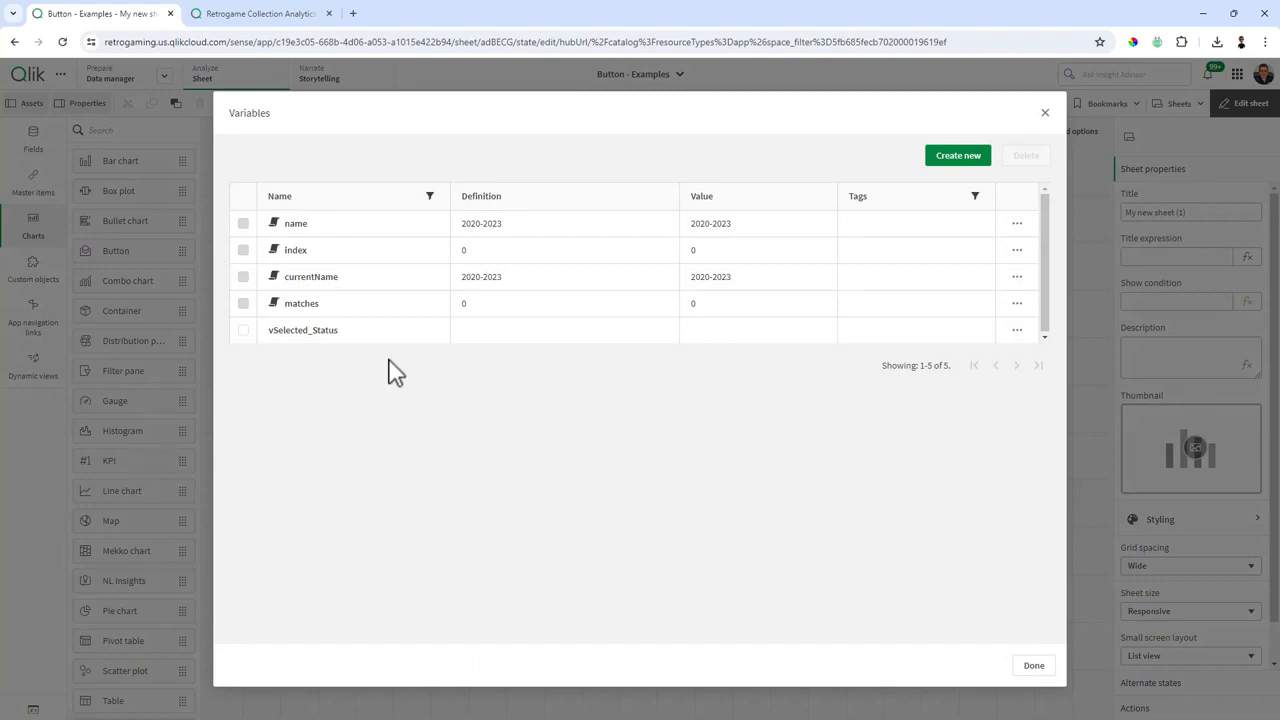
{"action": "left_click", "coordinate": [372, 336]}
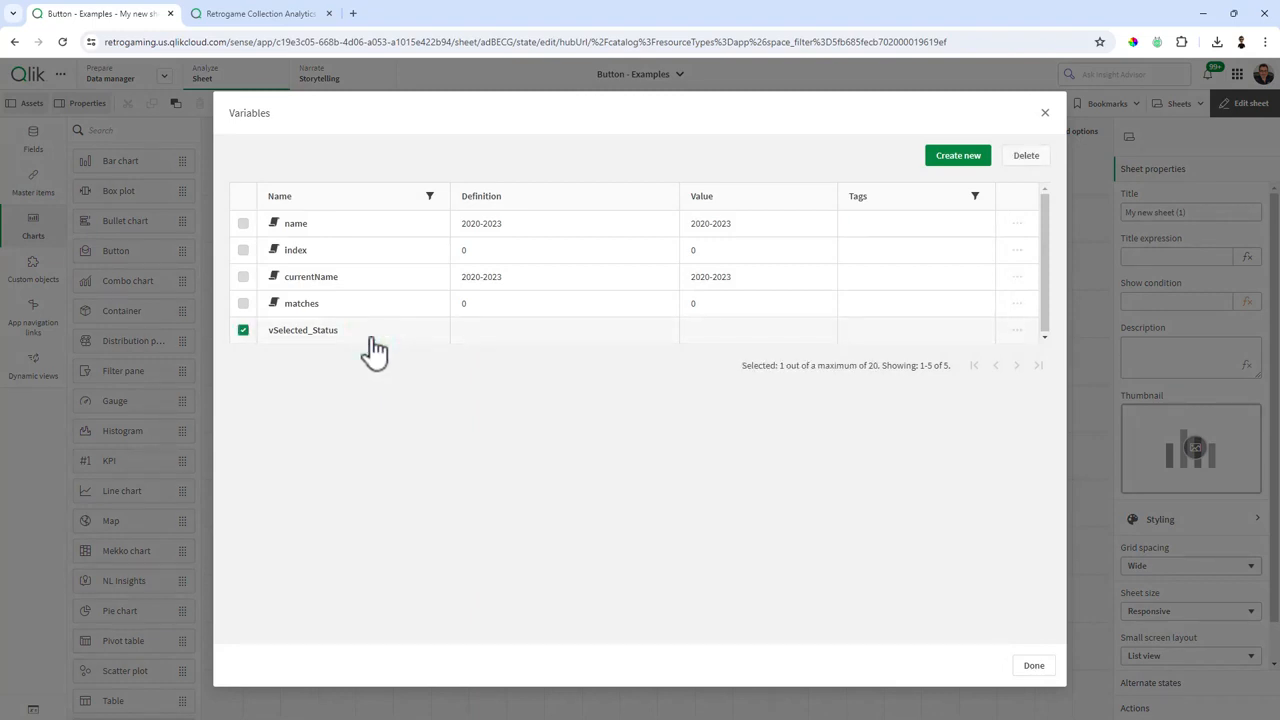
{"action": "left_click", "coordinate": [373, 348]}
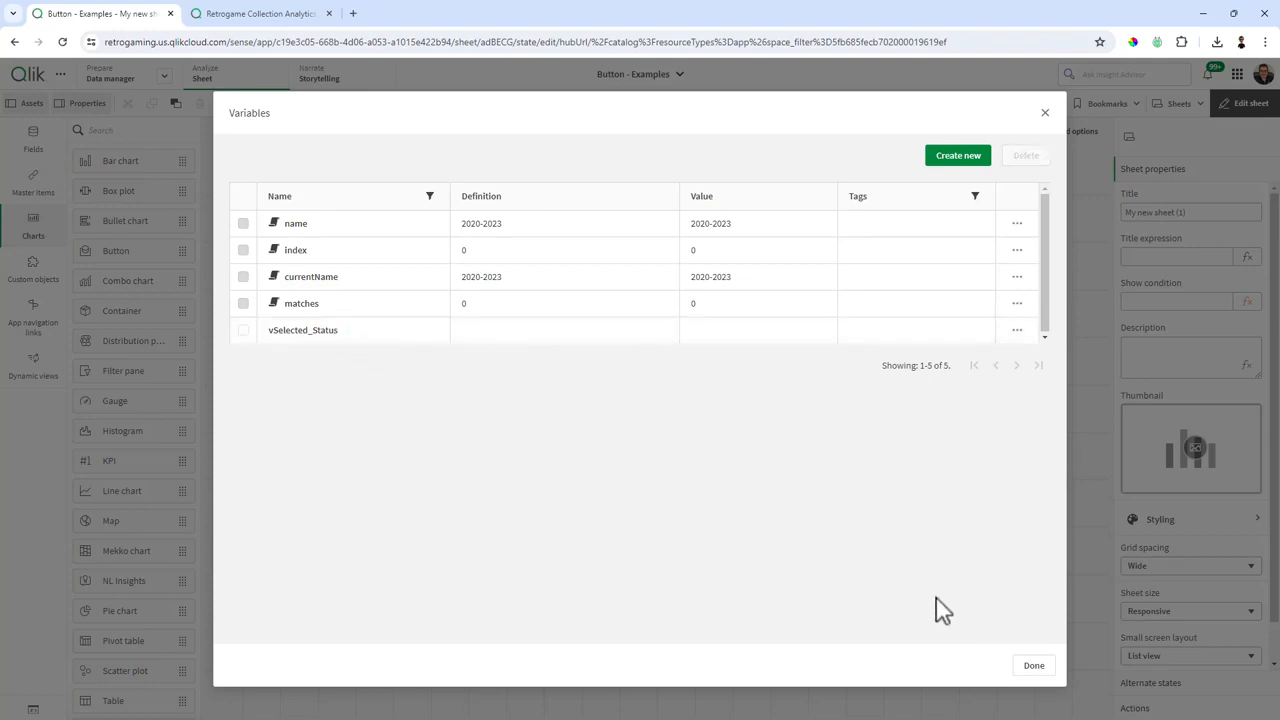
{"action": "left_click", "coordinate": [1035, 668]}
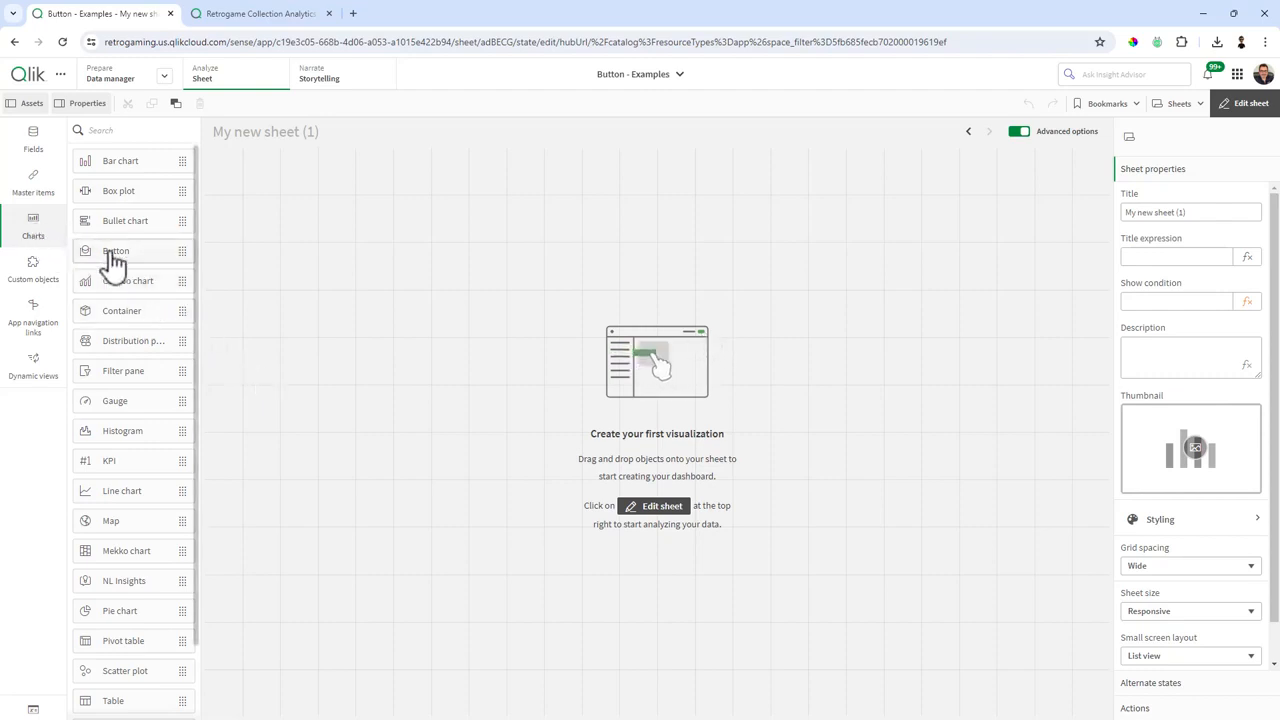
Add a button object to the empty sheet, turn off its titles and clear its label text
{"action": "left_click_drag", "start_coordinate": [115, 262], "coordinate": [345, 329]}
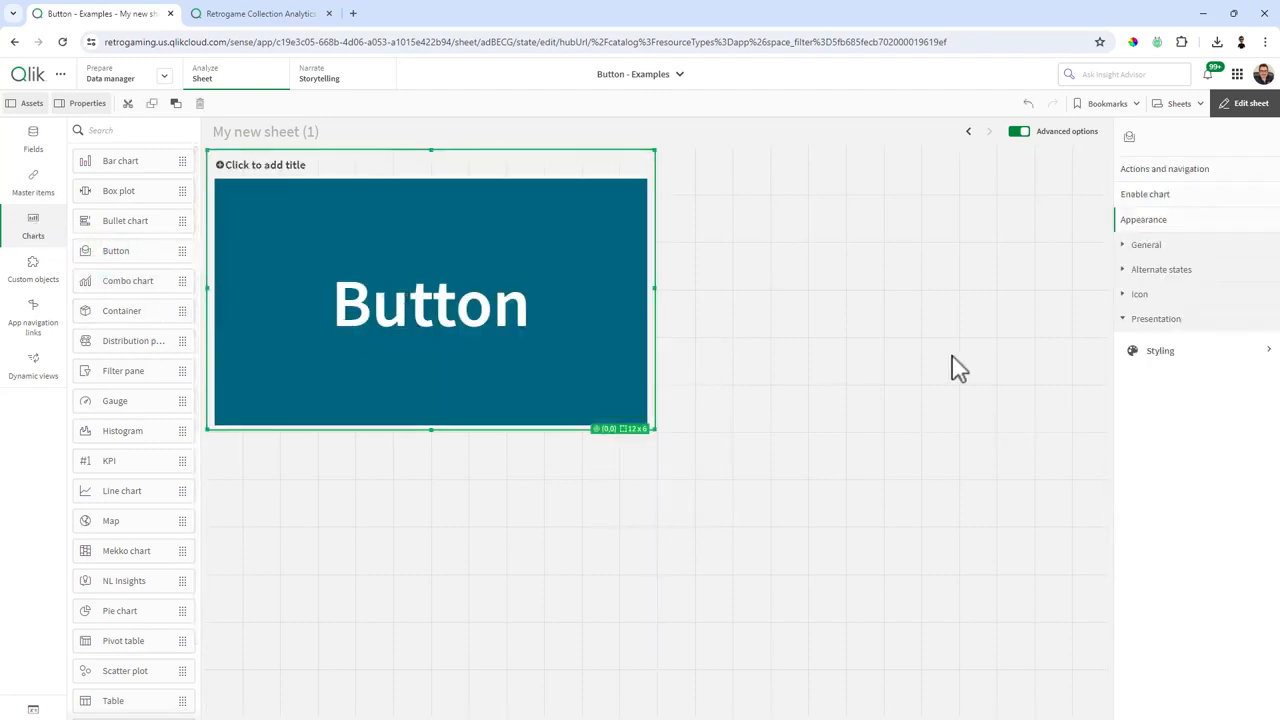
{"action": "left_click", "coordinate": [1148, 245]}
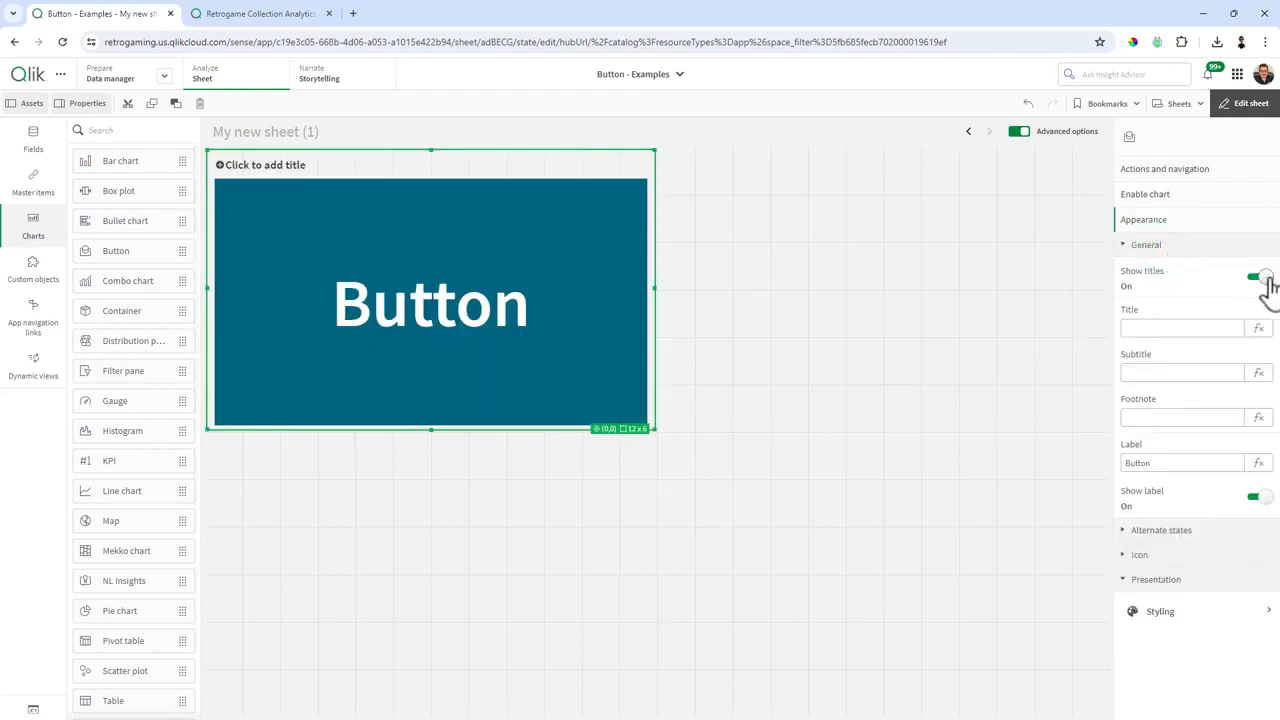
{"action": "left_click", "coordinate": [1264, 278]}
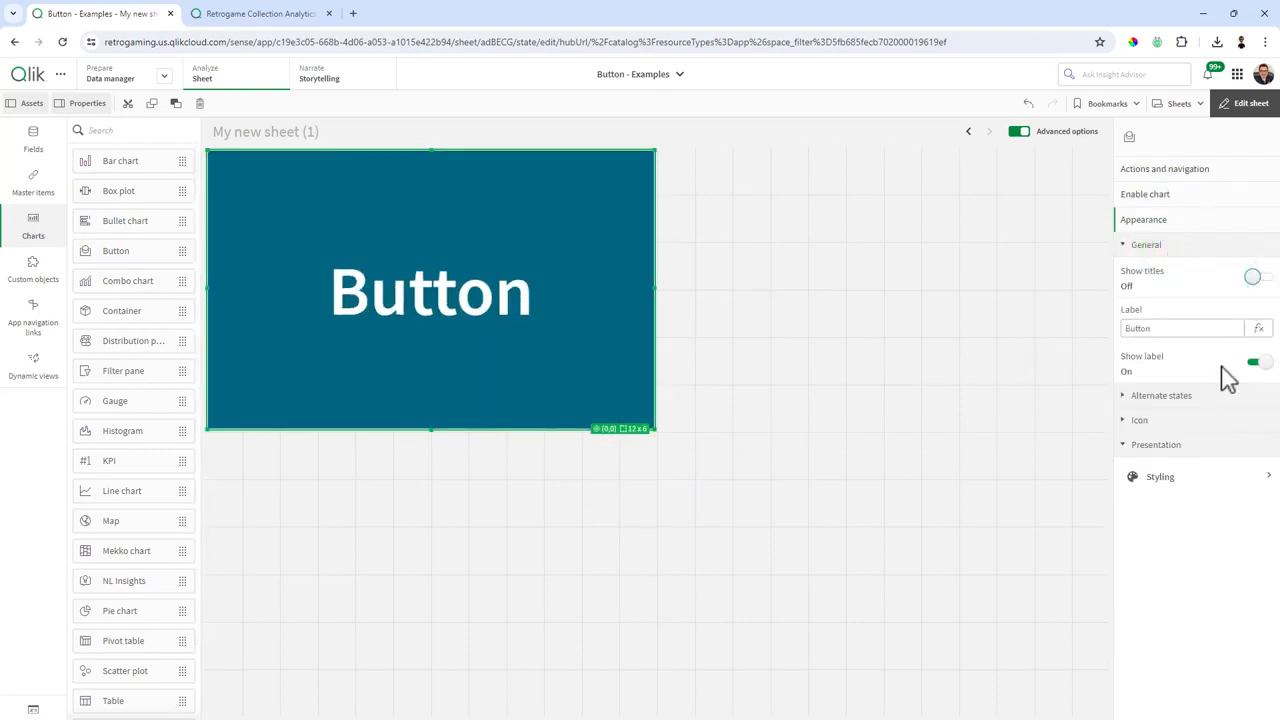
{"action": "double_click", "coordinate": [1180, 328]}
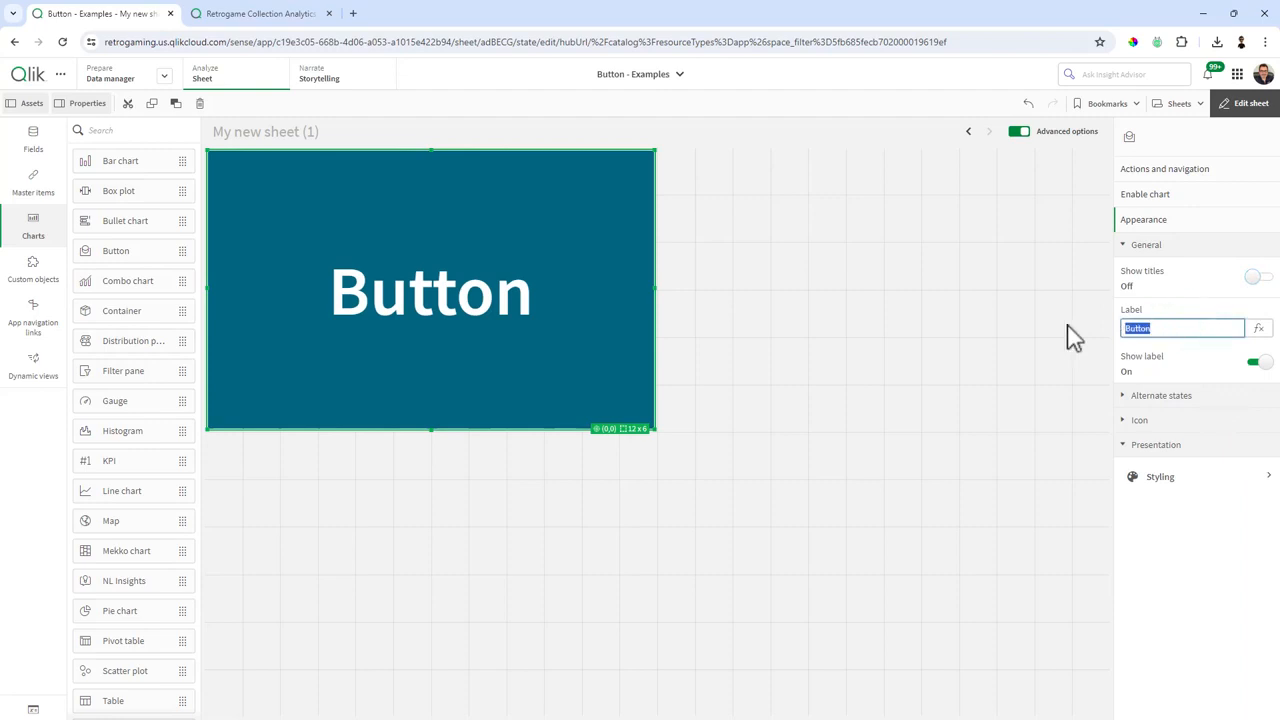
{"action": "key", "text": "Return"}
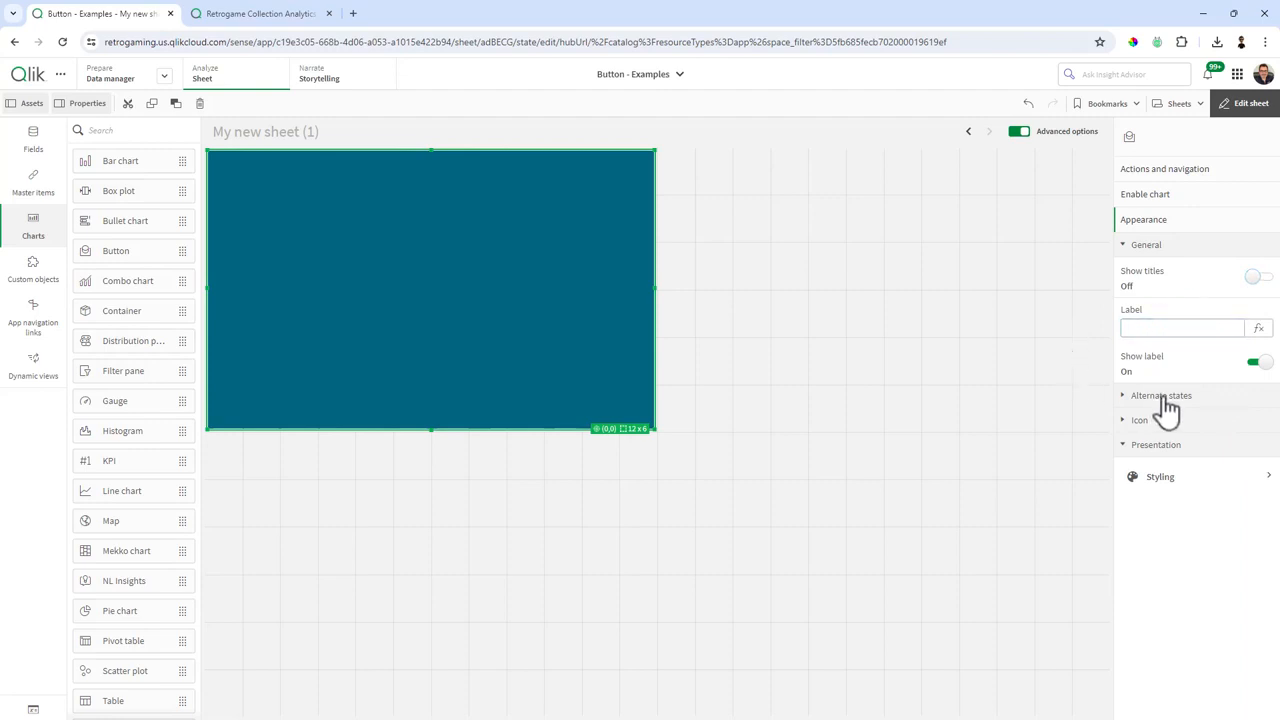
{"action": "left_click", "coordinate": [1172, 487]}
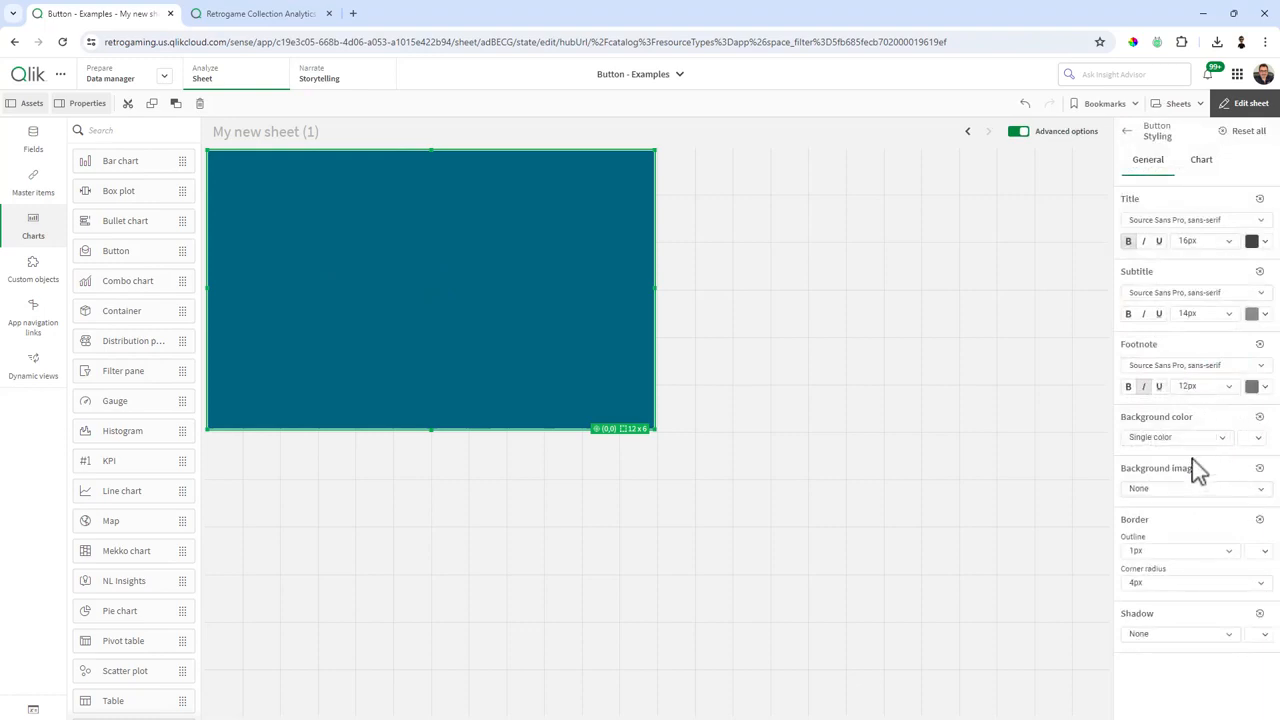
{"action": "left_click", "coordinate": [1257, 439]}
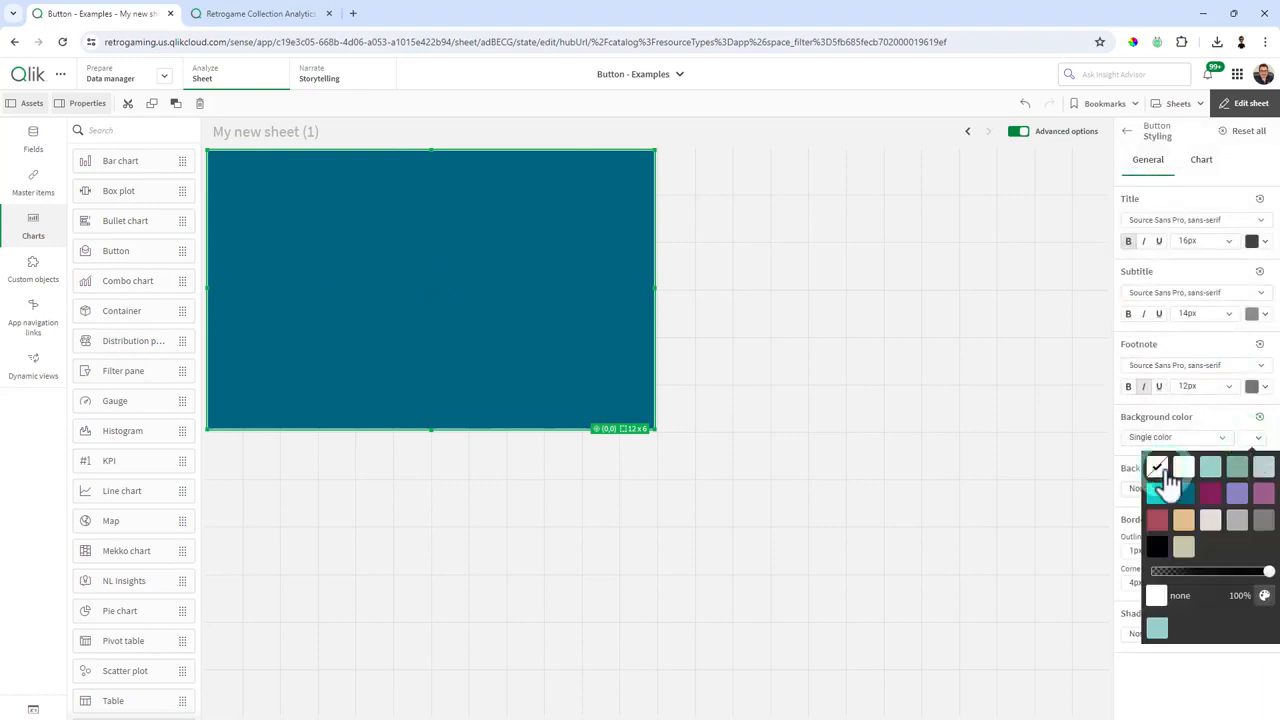
{"action": "left_click", "coordinate": [1075, 455]}
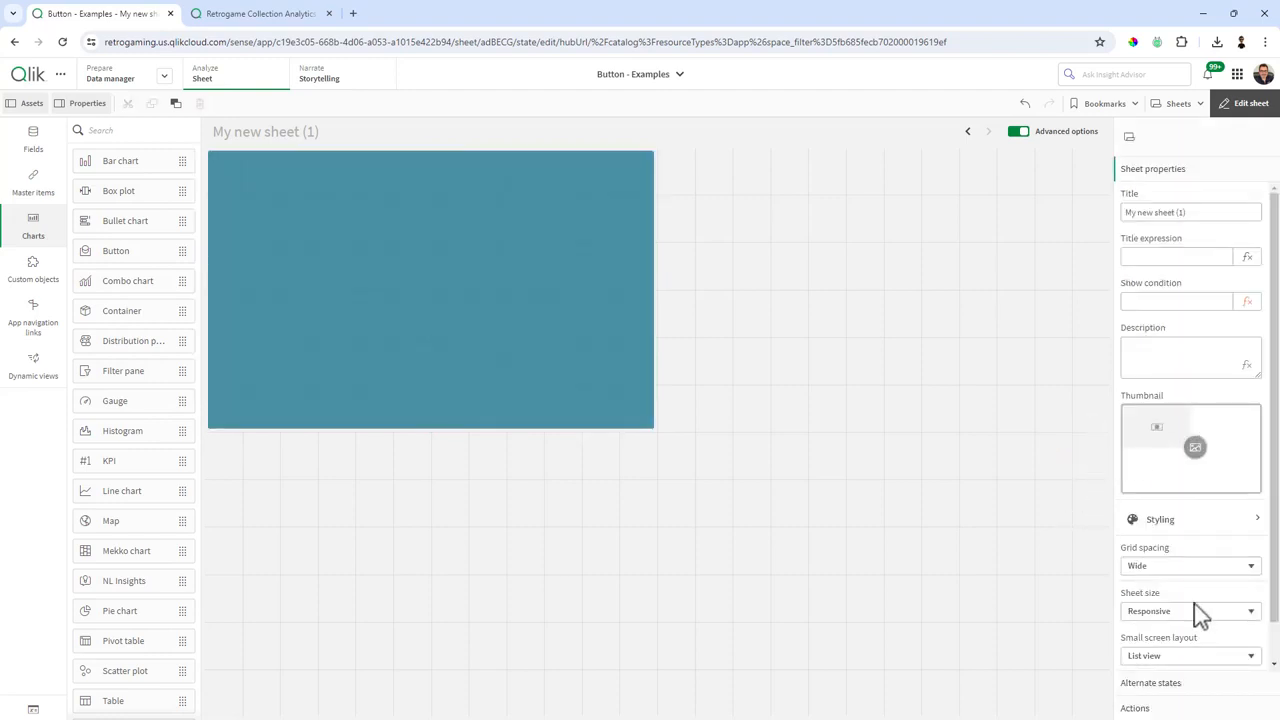
{"action": "left_click", "coordinate": [1177, 525]}
{"action": "left_click", "coordinate": [638, 245]}
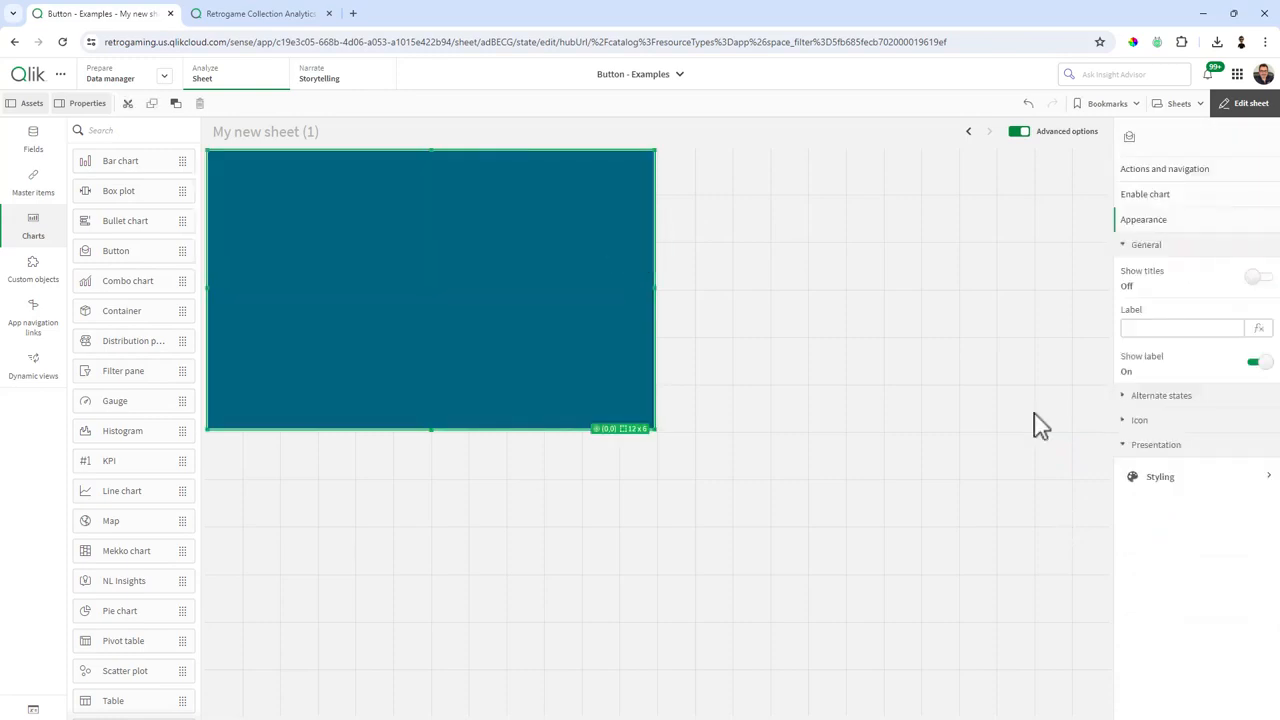
Set the button's background image to active_complete.png from the media library
{"action": "left_click", "coordinate": [1178, 478]}
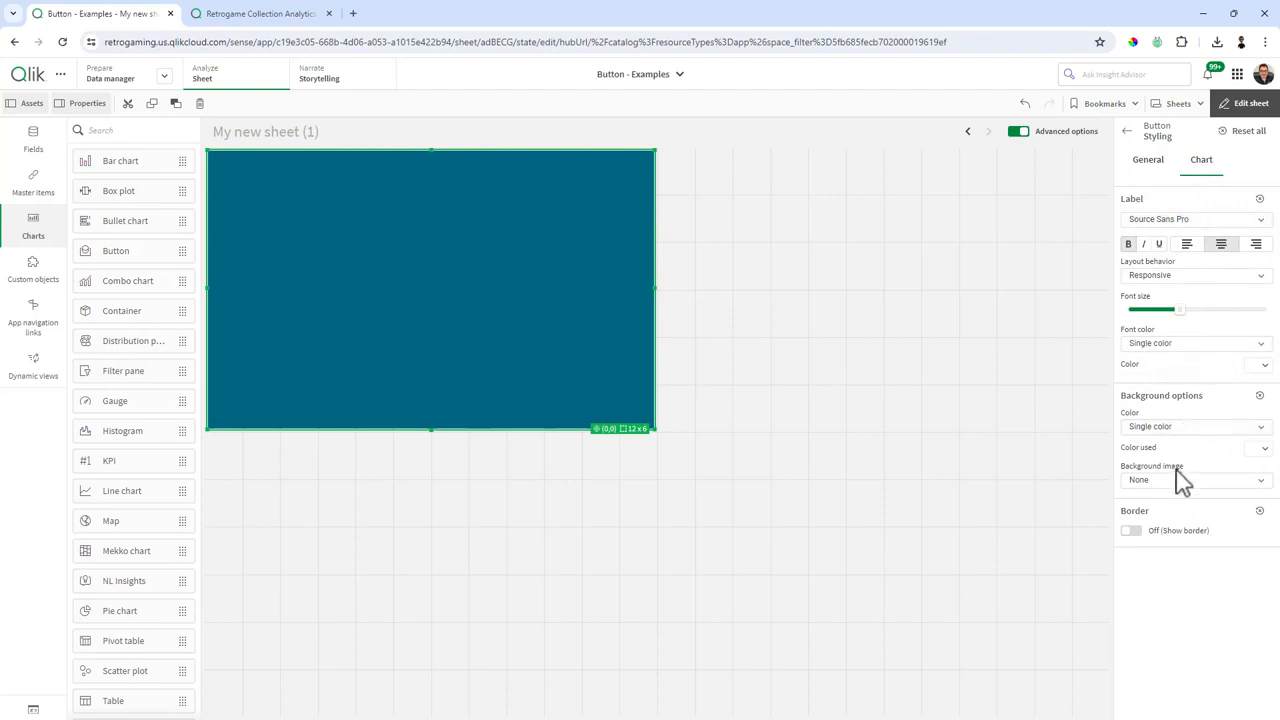
{"action": "left_click", "coordinate": [1205, 480]}
{"action": "left_click", "coordinate": [1186, 517]}
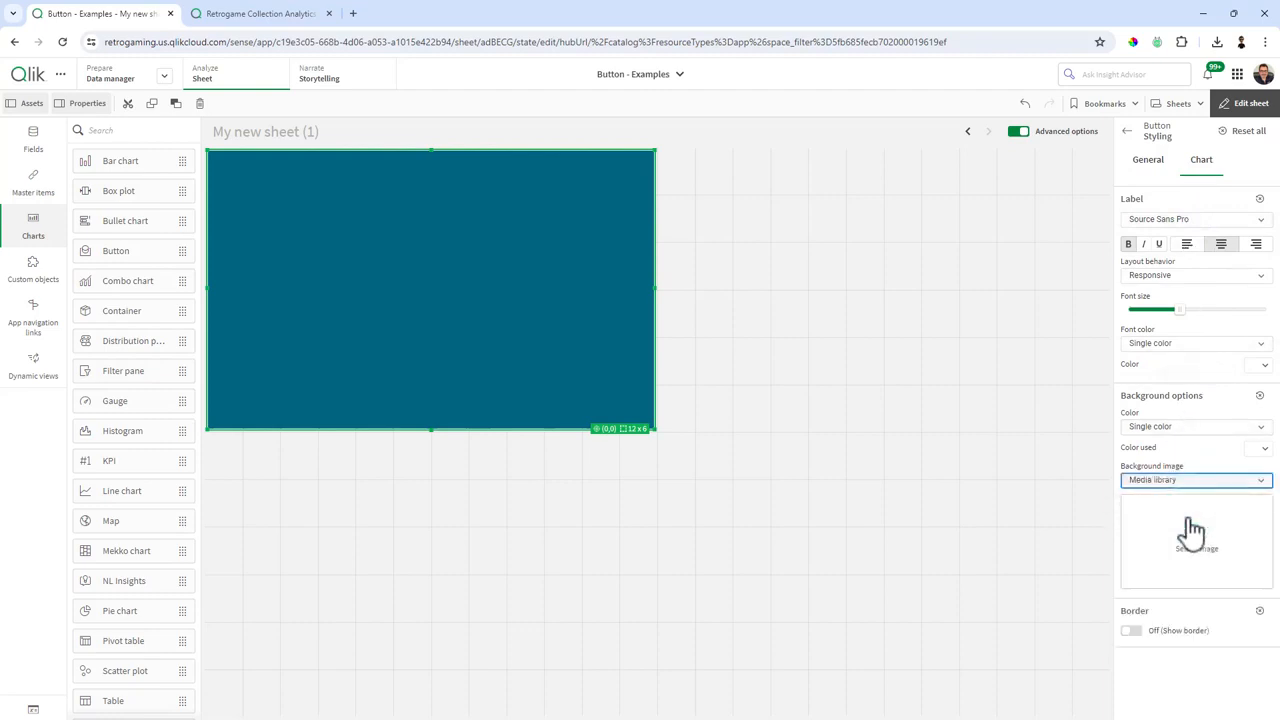
{"action": "left_click", "coordinate": [1200, 545]}
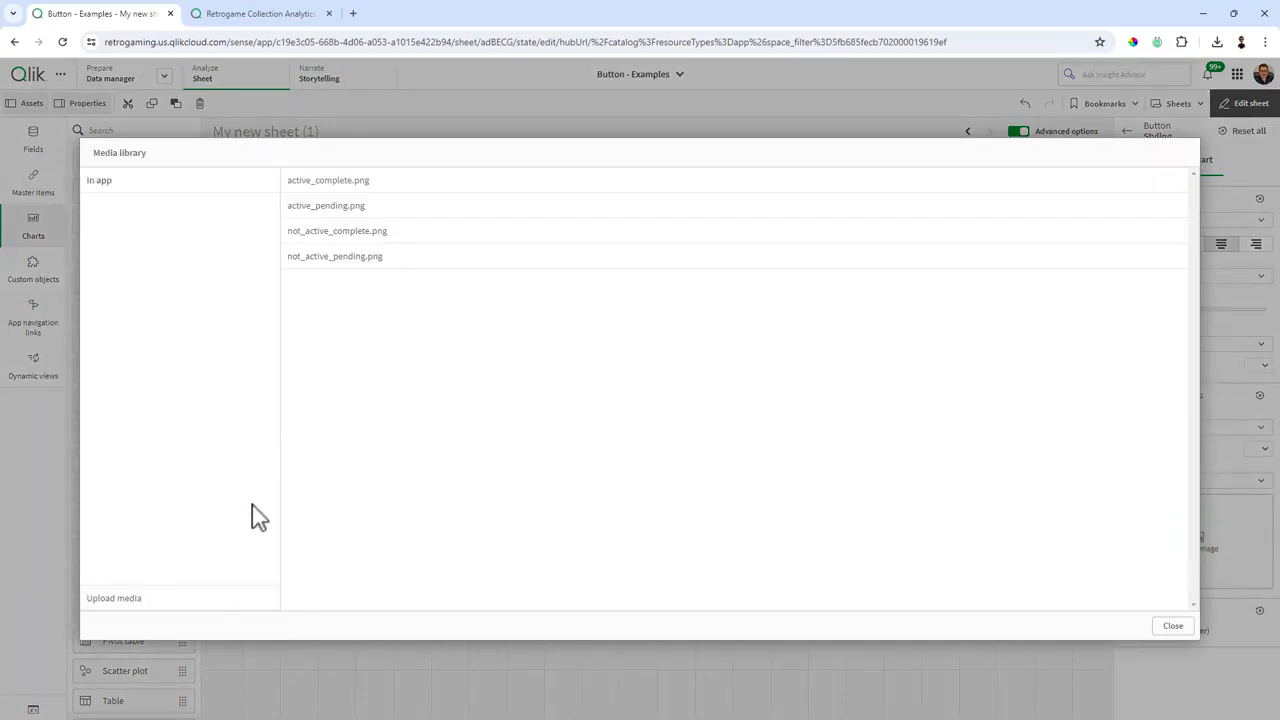
{"action": "left_click", "coordinate": [346, 181]}
{"action": "left_click", "coordinate": [920, 591]}
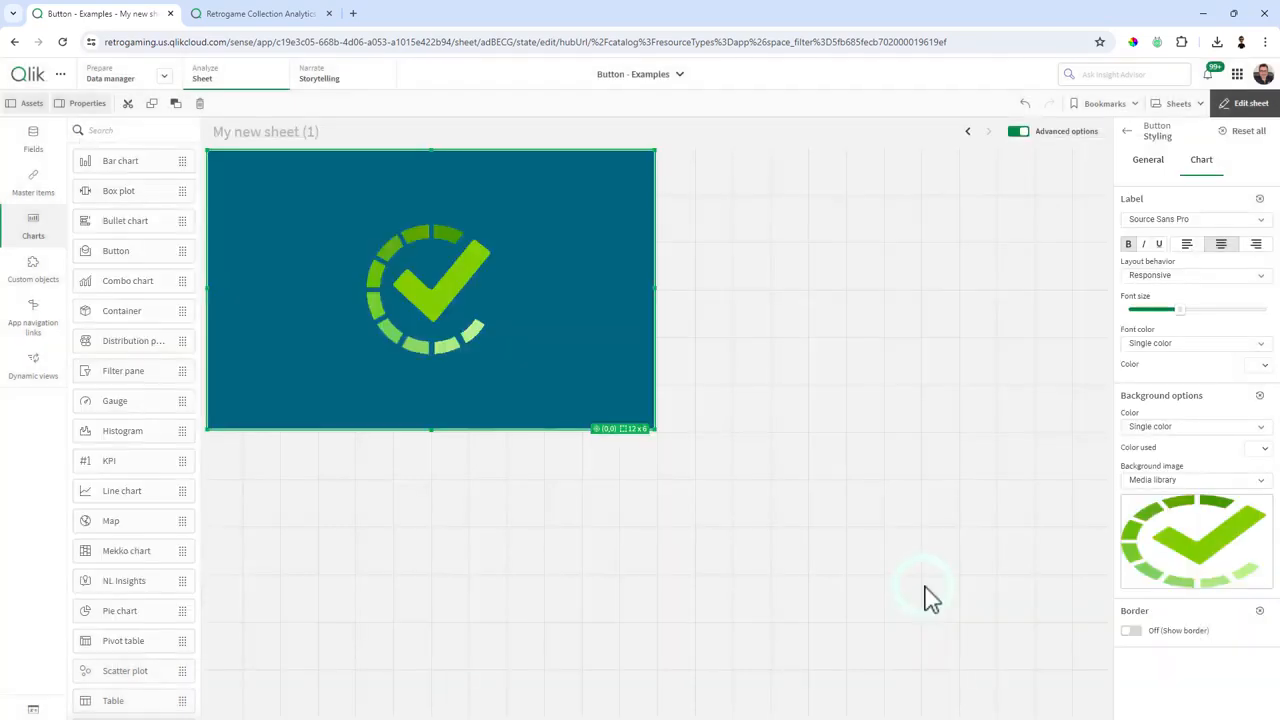
Try to clear the button's single background color by choosing none from the palette
{"action": "left_click", "coordinate": [1203, 437]}
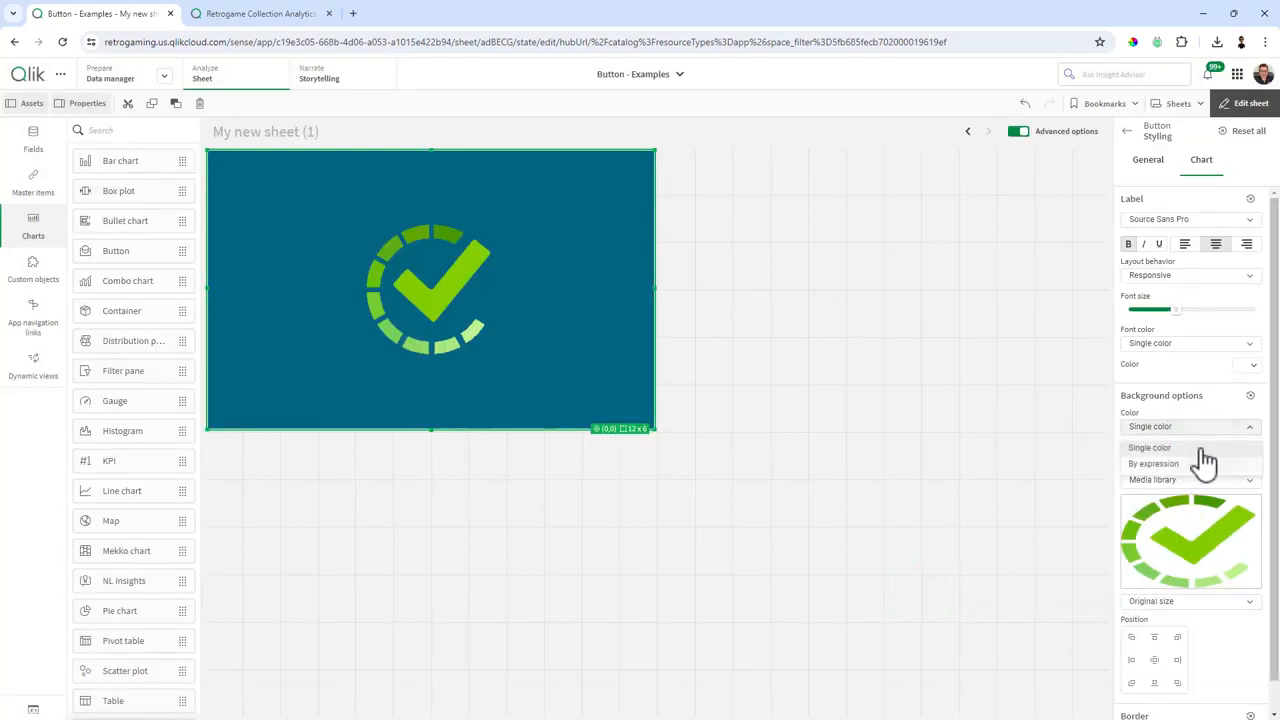
{"action": "left_click", "coordinate": [1206, 447]}
{"action": "left_click", "coordinate": [1252, 447]}
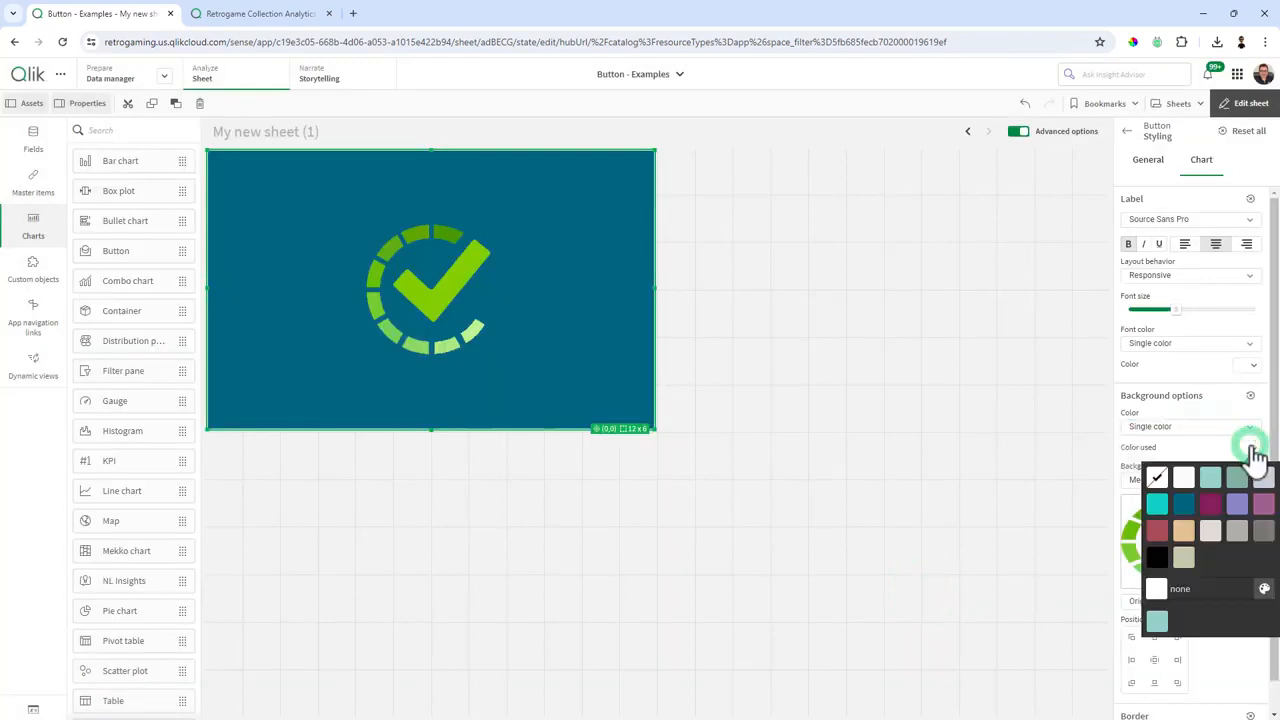
{"action": "left_click", "coordinate": [1210, 485]}
{"action": "left_click", "coordinate": [1158, 482]}
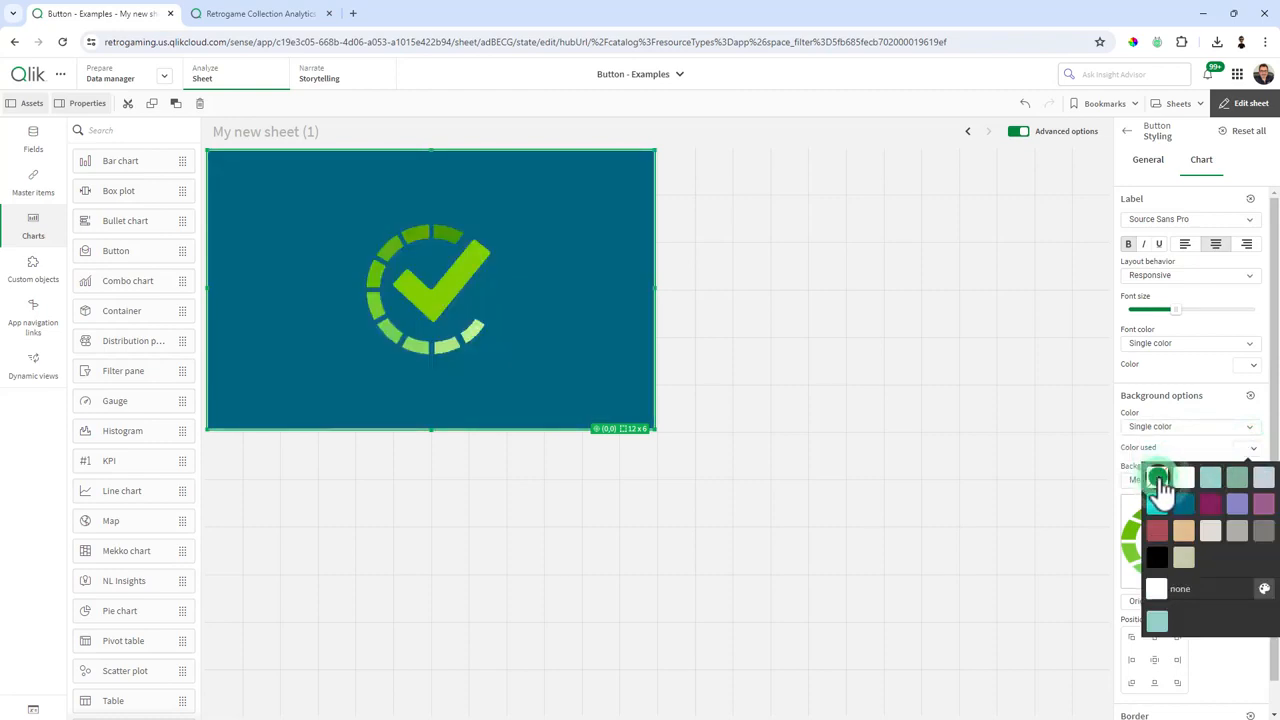
{"action": "left_click", "coordinate": [1192, 449]}
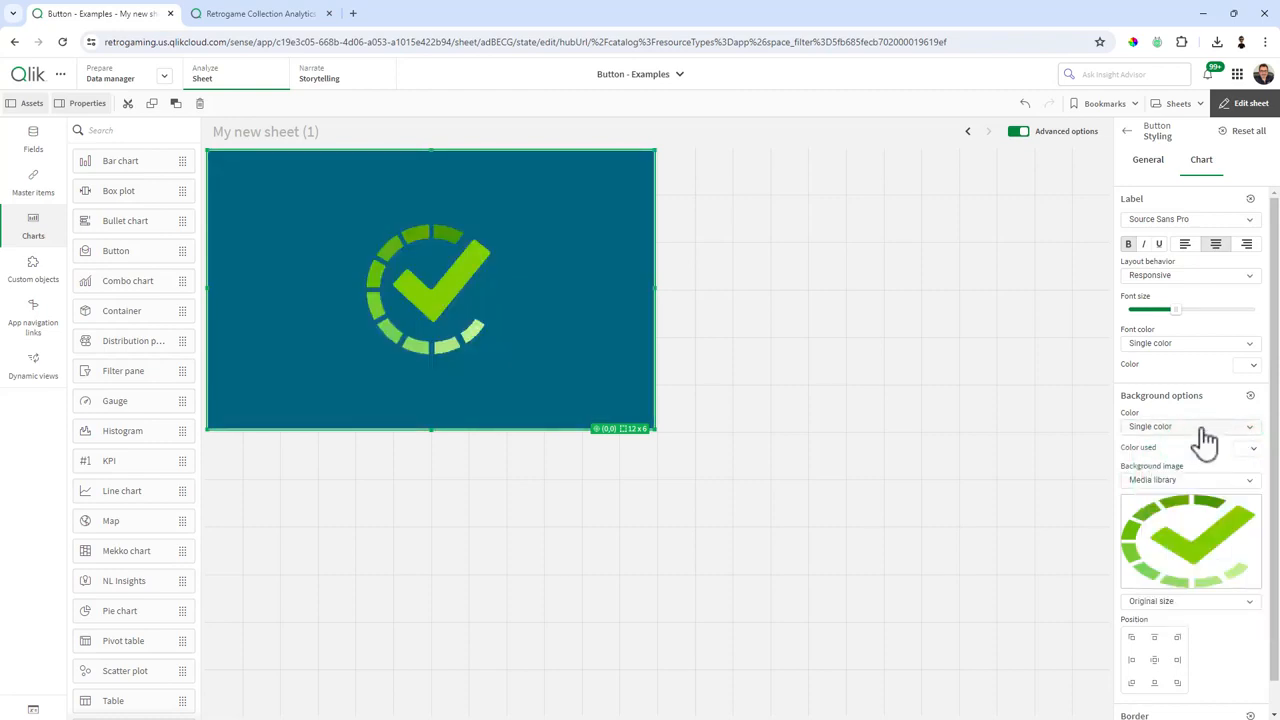
Set the button's background color by expression to argb(0,0,0,0) so that it is fully transparent
{"action": "left_click", "coordinate": [1196, 428]}
{"action": "left_click", "coordinate": [1182, 466]}
{"action": "left_click", "coordinate": [1168, 451]}
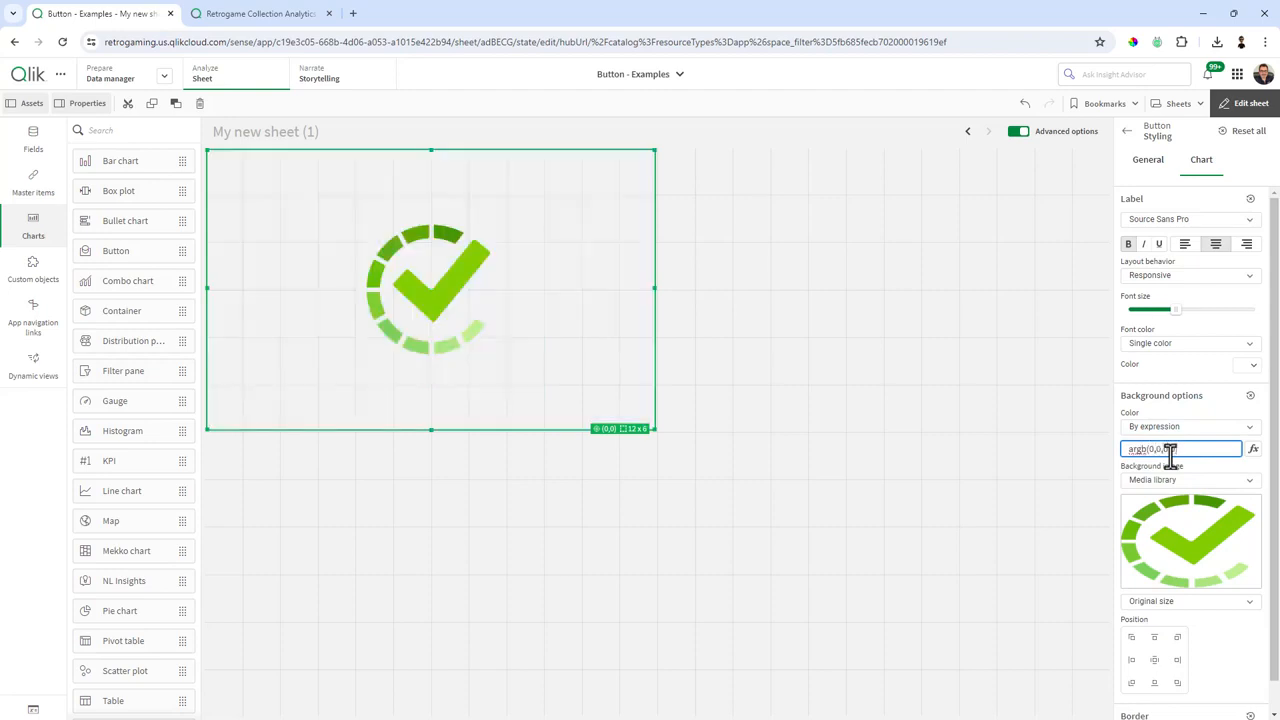
{"action": "left_click", "coordinate": [1002, 474]}
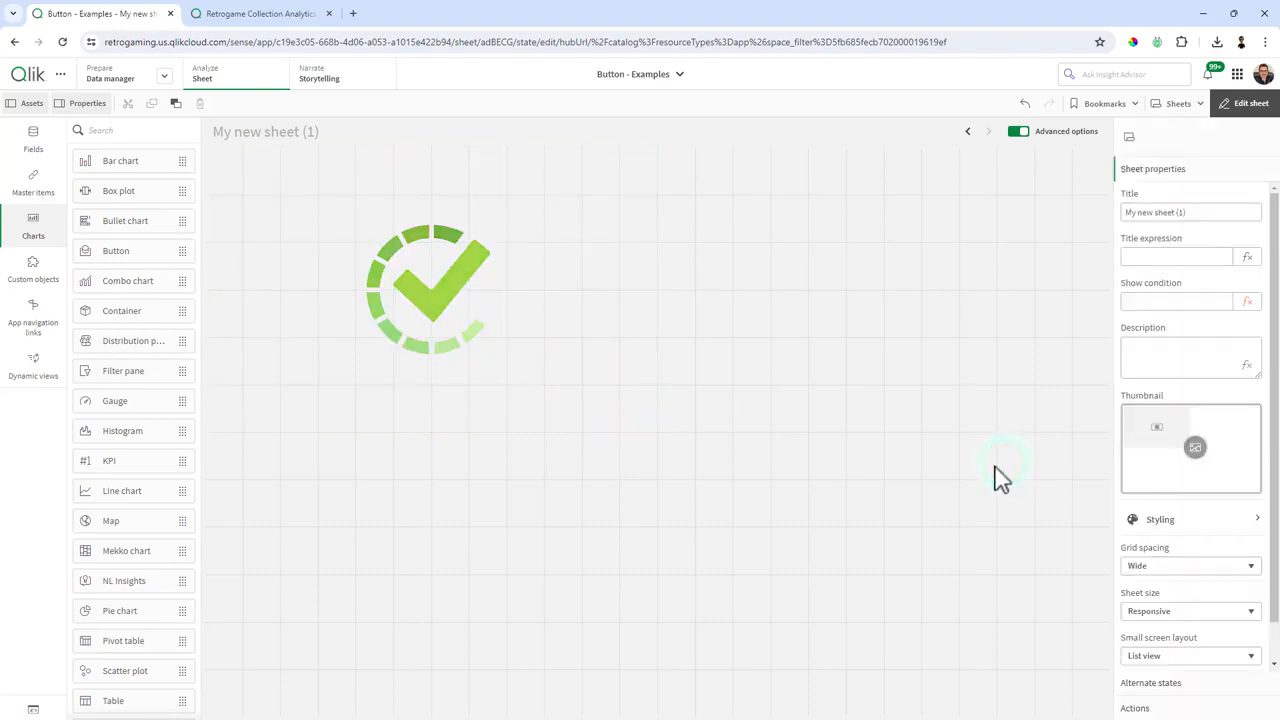
Shrink the checkmark button to 3 x 2 grid cells and set its background image sizing to Always fit
{"action": "left_click", "coordinate": [508, 332]}
{"action": "left_click_drag", "start_coordinate": [655, 428], "coordinate": [352, 286]}
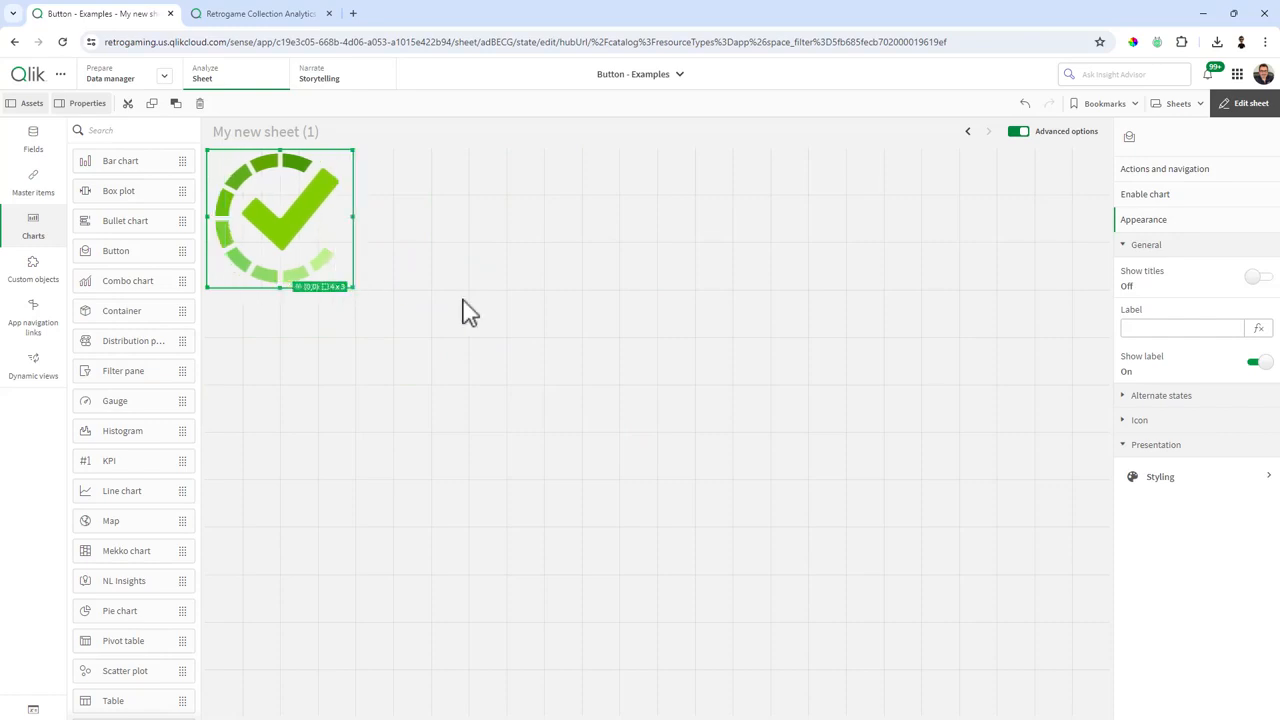
{"action": "left_click", "coordinate": [1166, 481]}
{"action": "left_click", "coordinate": [1153, 605]}
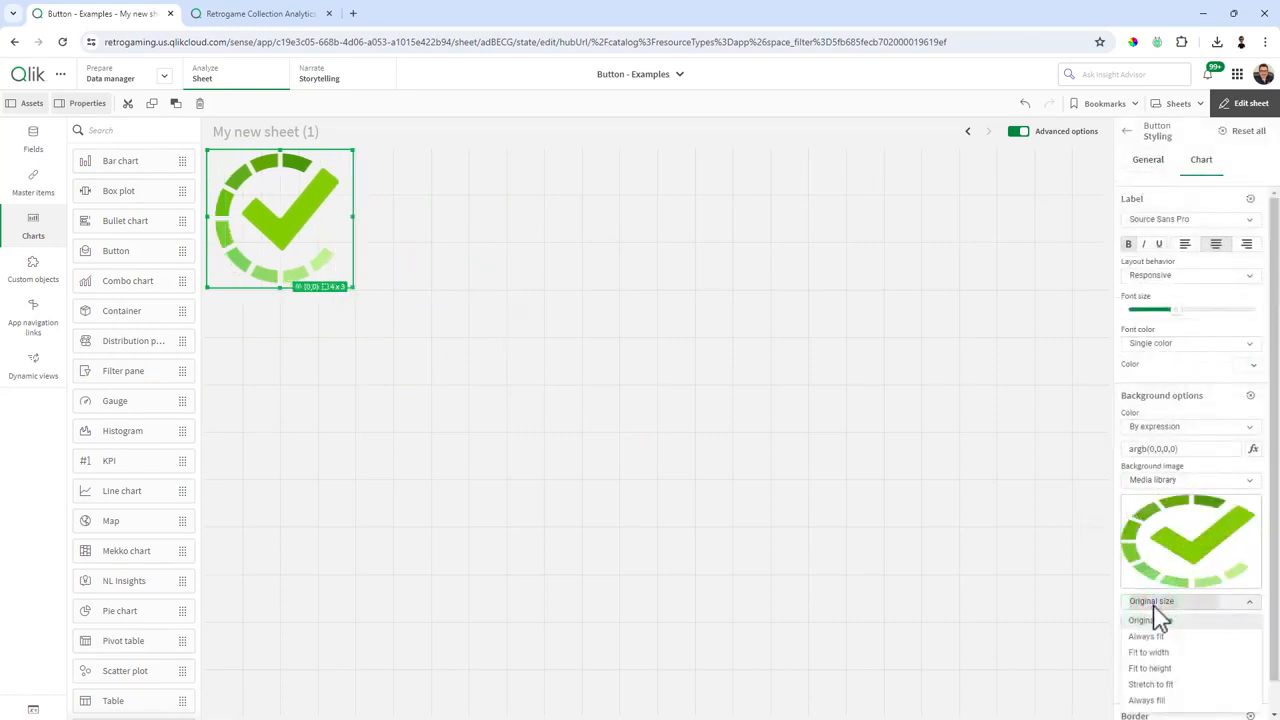
{"action": "left_click", "coordinate": [1155, 640]}
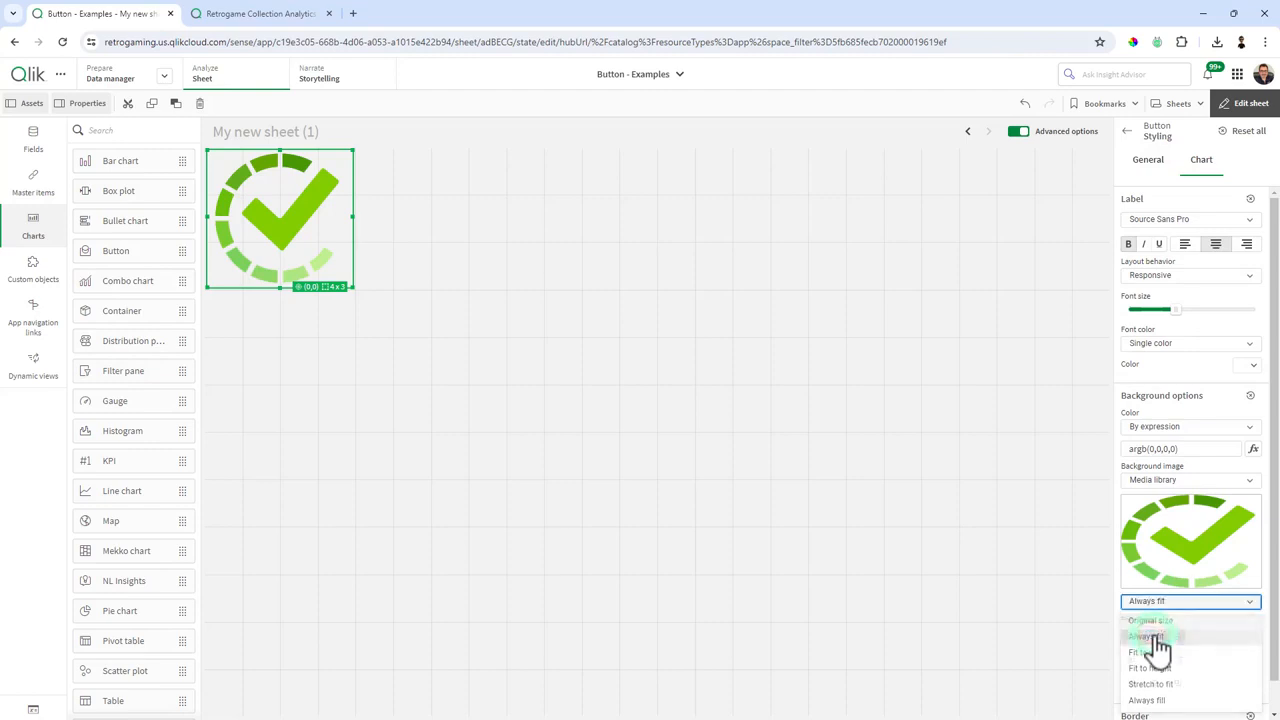
{"action": "left_click_drag", "start_coordinate": [340, 278], "coordinate": [297, 249]}
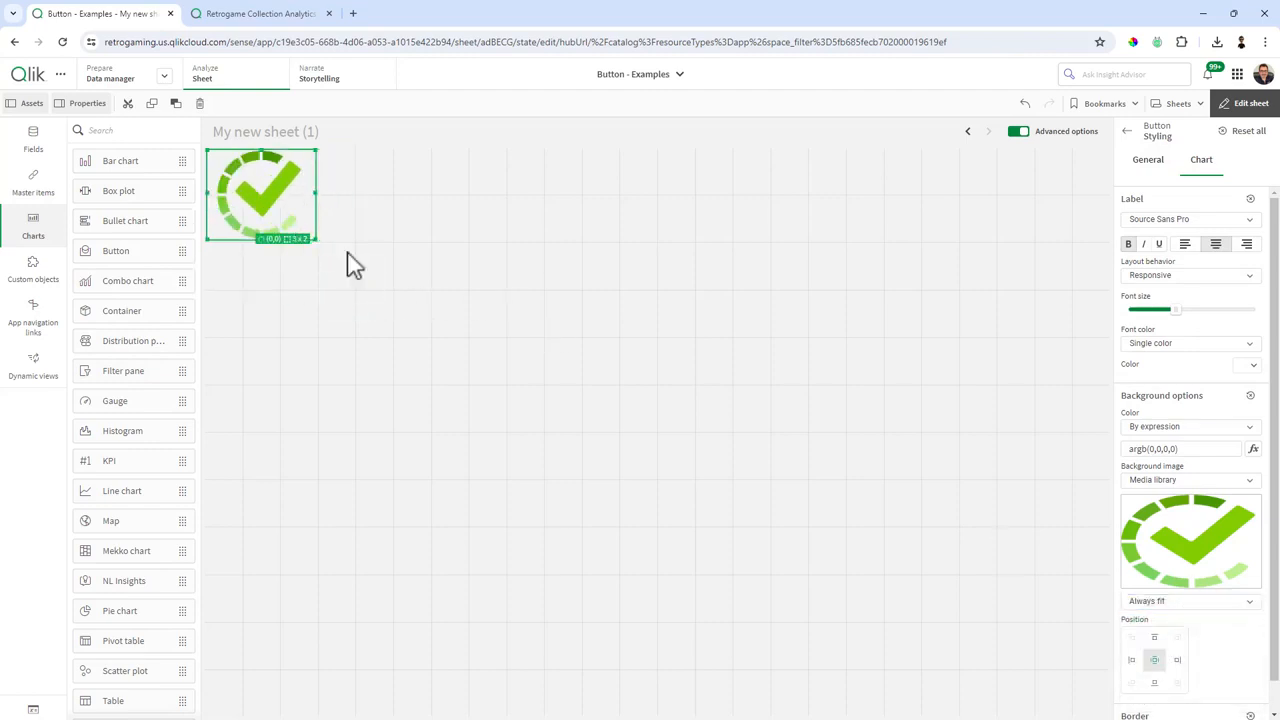
{"action": "left_click", "coordinate": [349, 265]}
Add a Set variable value action to the checkmark button
{"action": "left_click", "coordinate": [243, 197]}
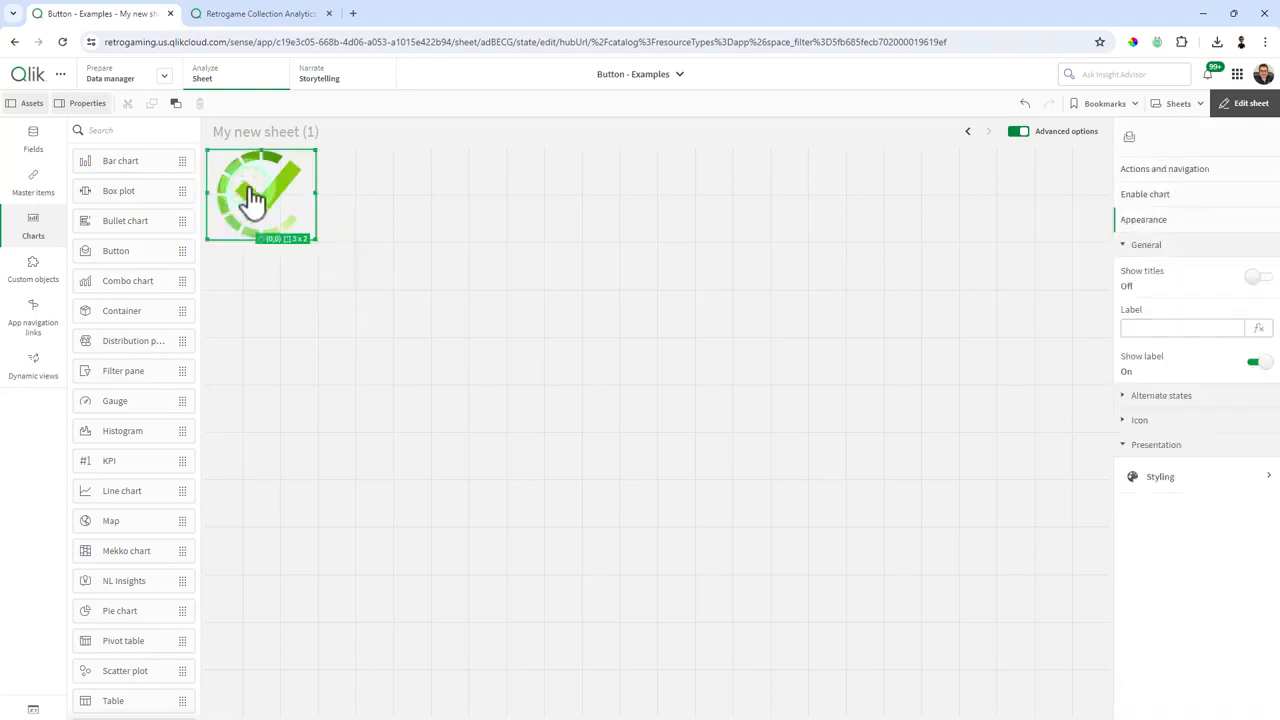
{"action": "left_click", "coordinate": [1185, 170]}
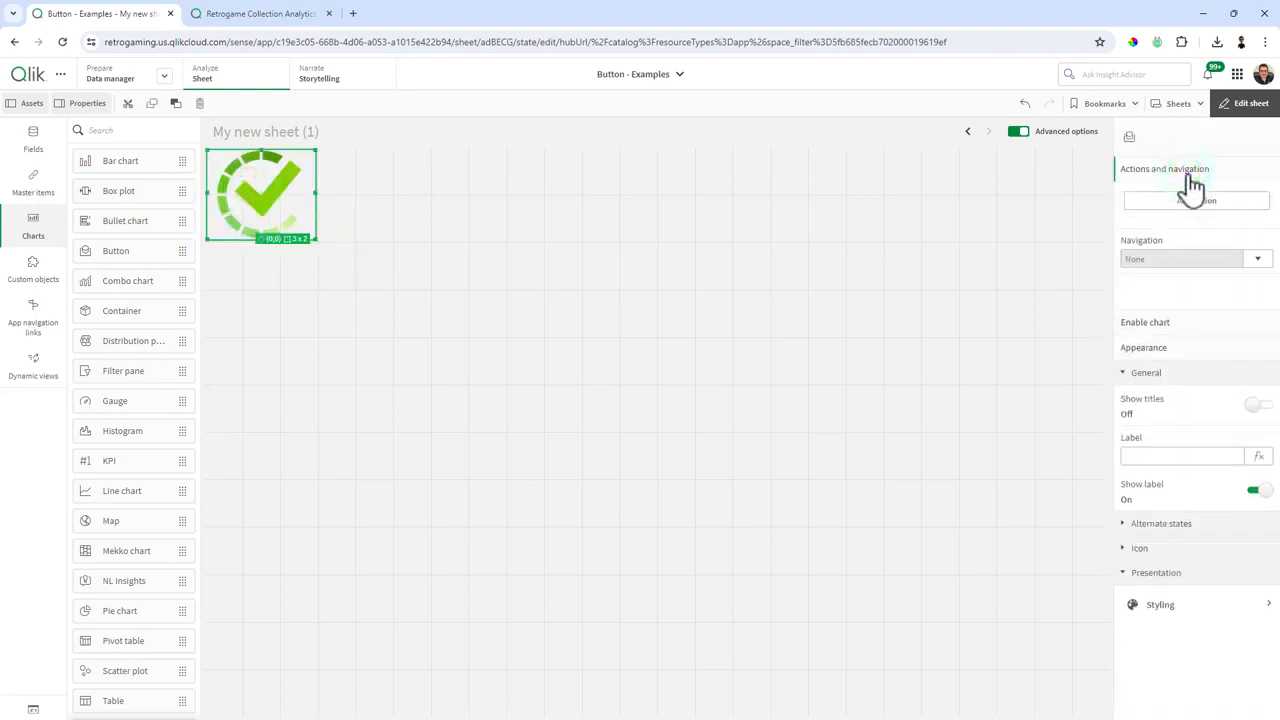
{"action": "left_click", "coordinate": [1184, 205]}
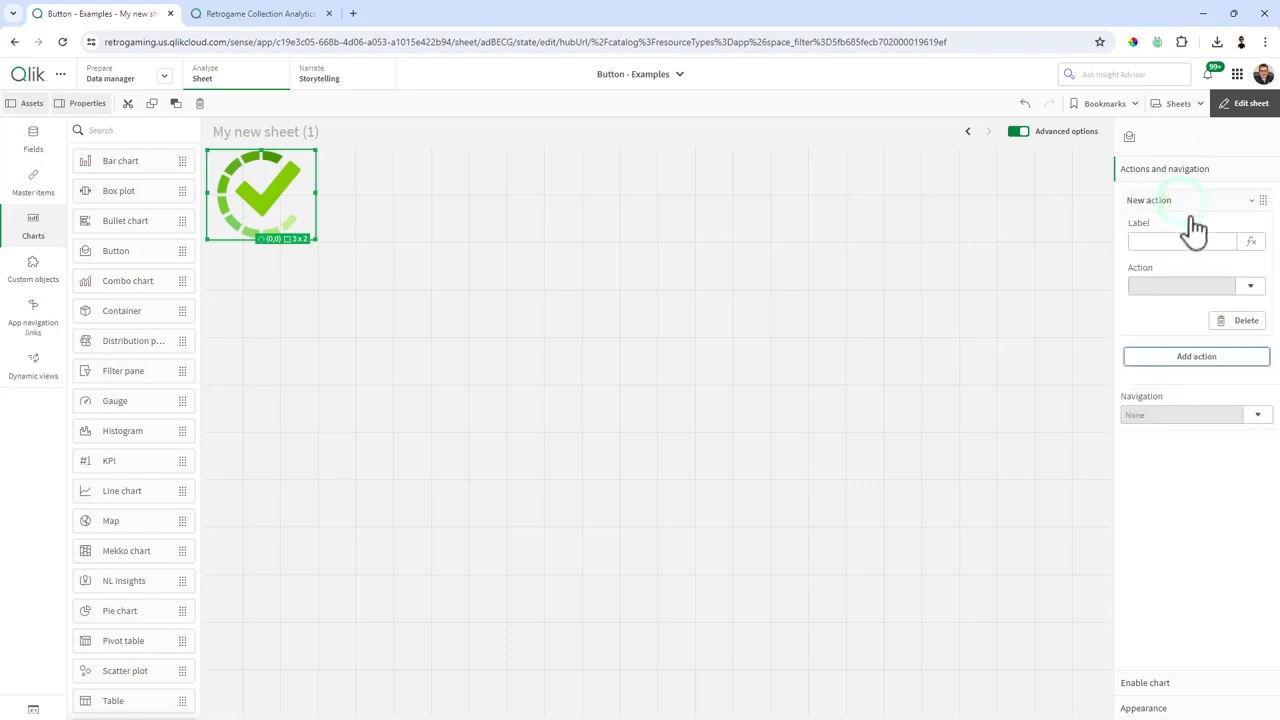
{"action": "left_click", "coordinate": [1250, 287]}
{"action": "scroll", "coordinate": [1257, 368], "scroll_direction": "down", "scroll_amount": 5}
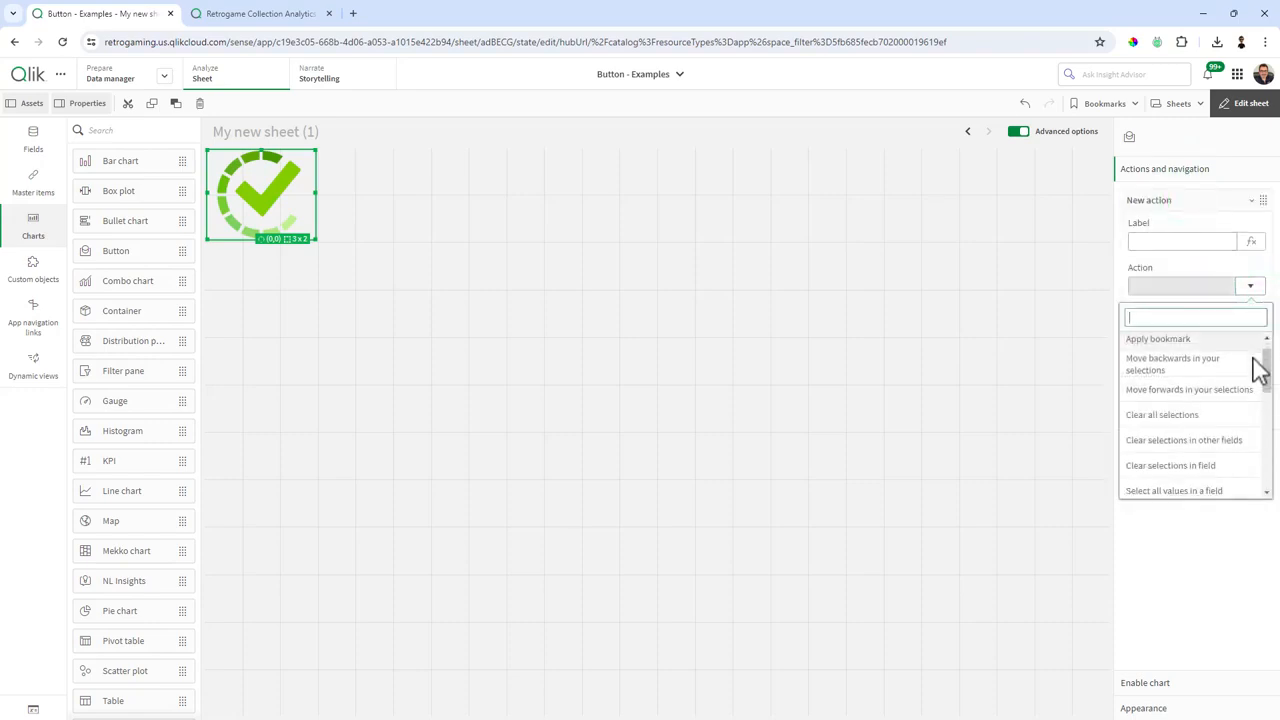
{"action": "scroll", "coordinate": [1257, 372], "scroll_direction": "down", "scroll_amount": 5}
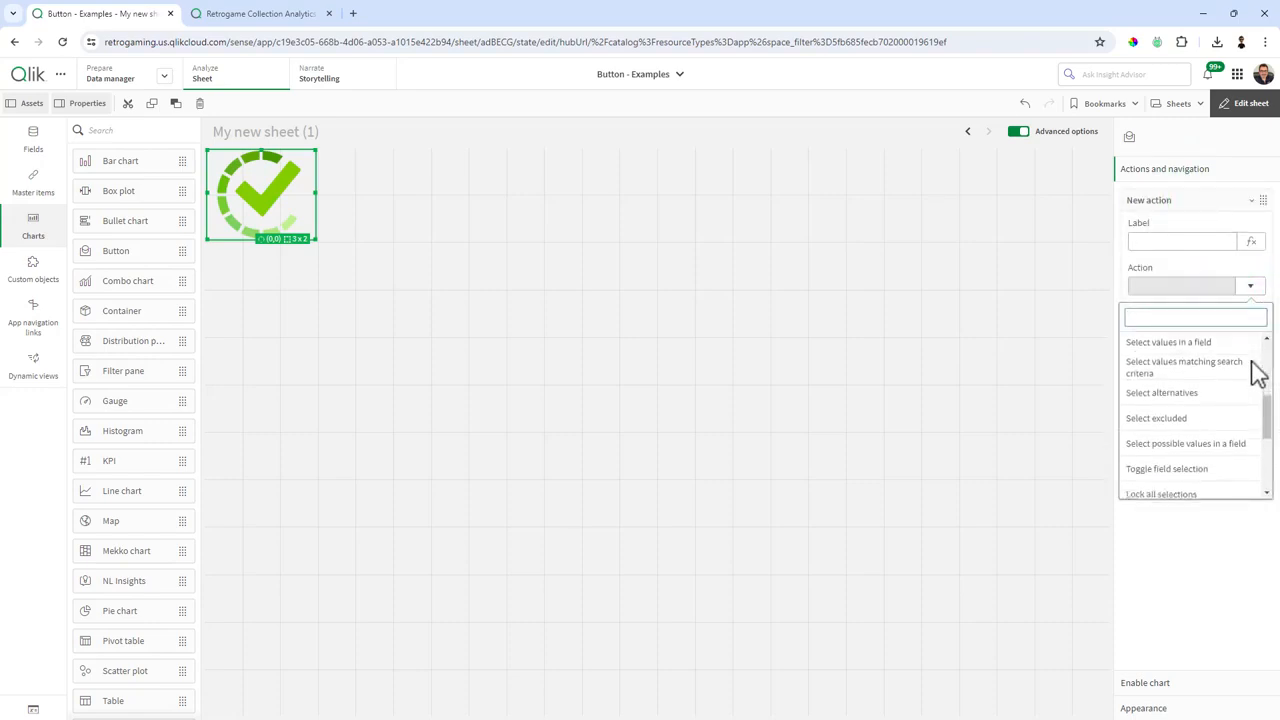
{"action": "scroll", "coordinate": [1255, 373], "scroll_direction": "down", "scroll_amount": 3}
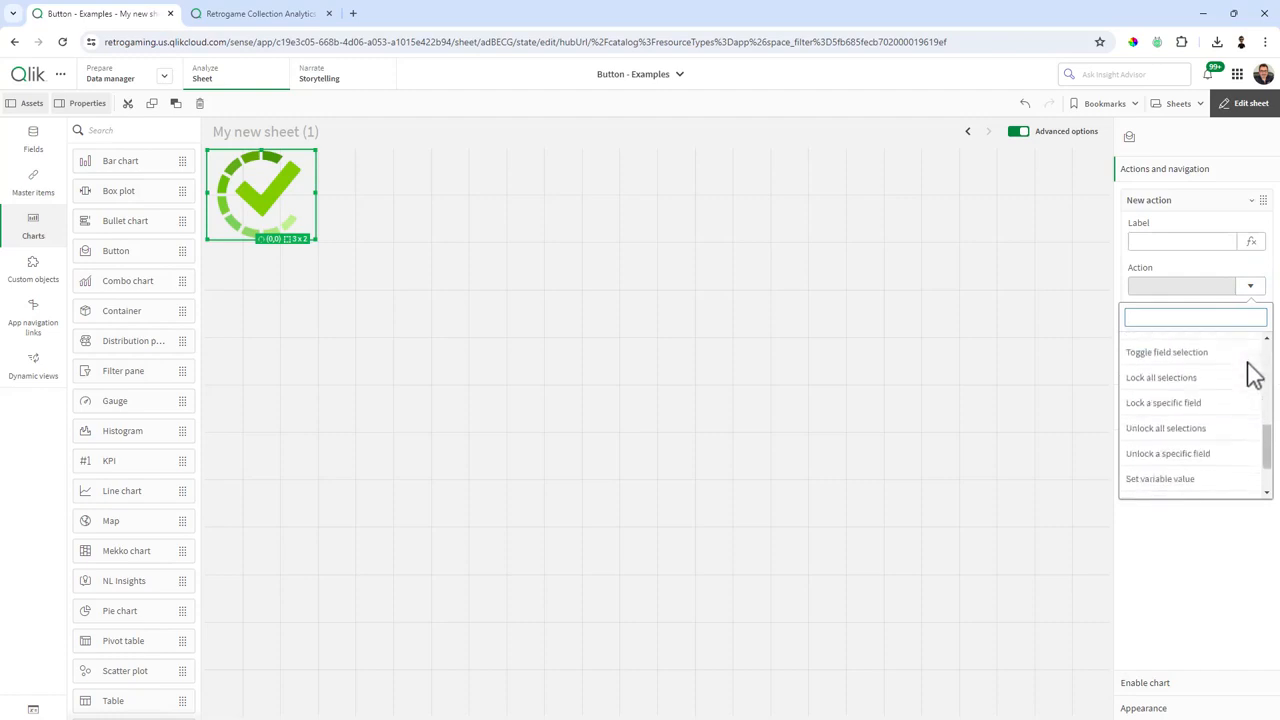
{"action": "left_click", "coordinate": [1211, 440]}
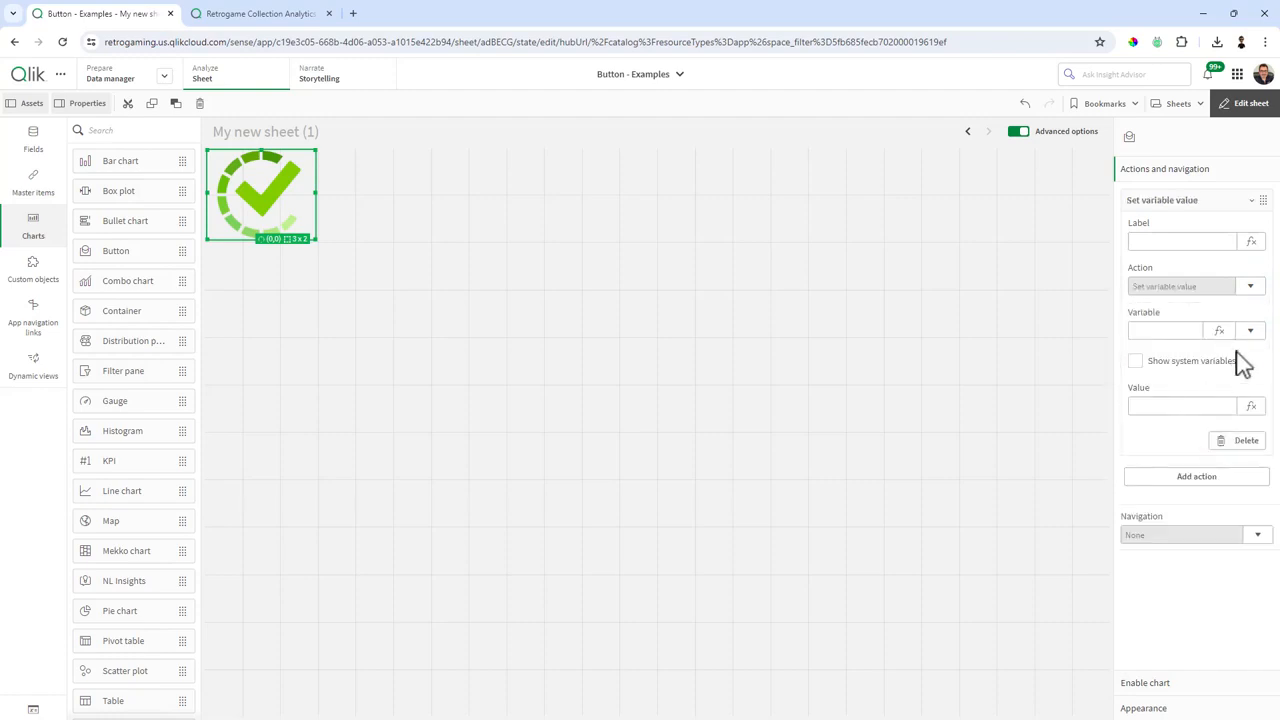
Choose vSelected_Status as the action's variable and fill in the value to assign
{"action": "left_click", "coordinate": [1250, 332]}
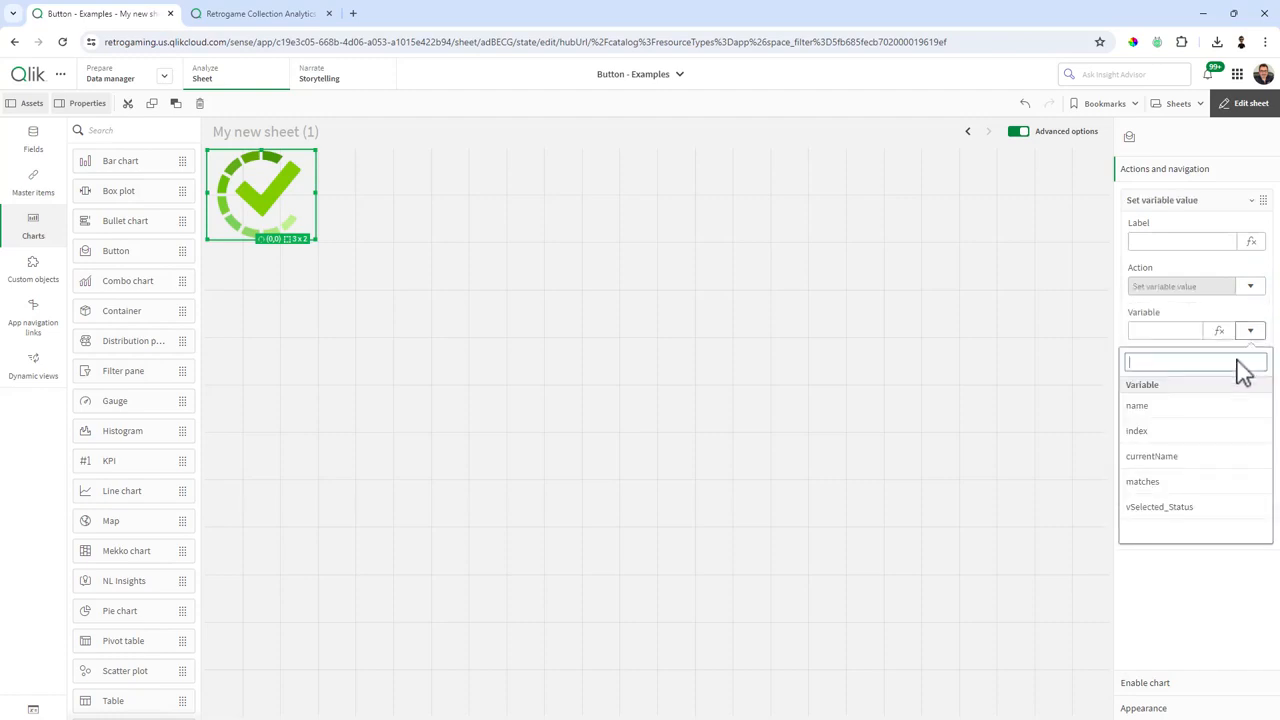
{"action": "left_click", "coordinate": [1192, 508]}
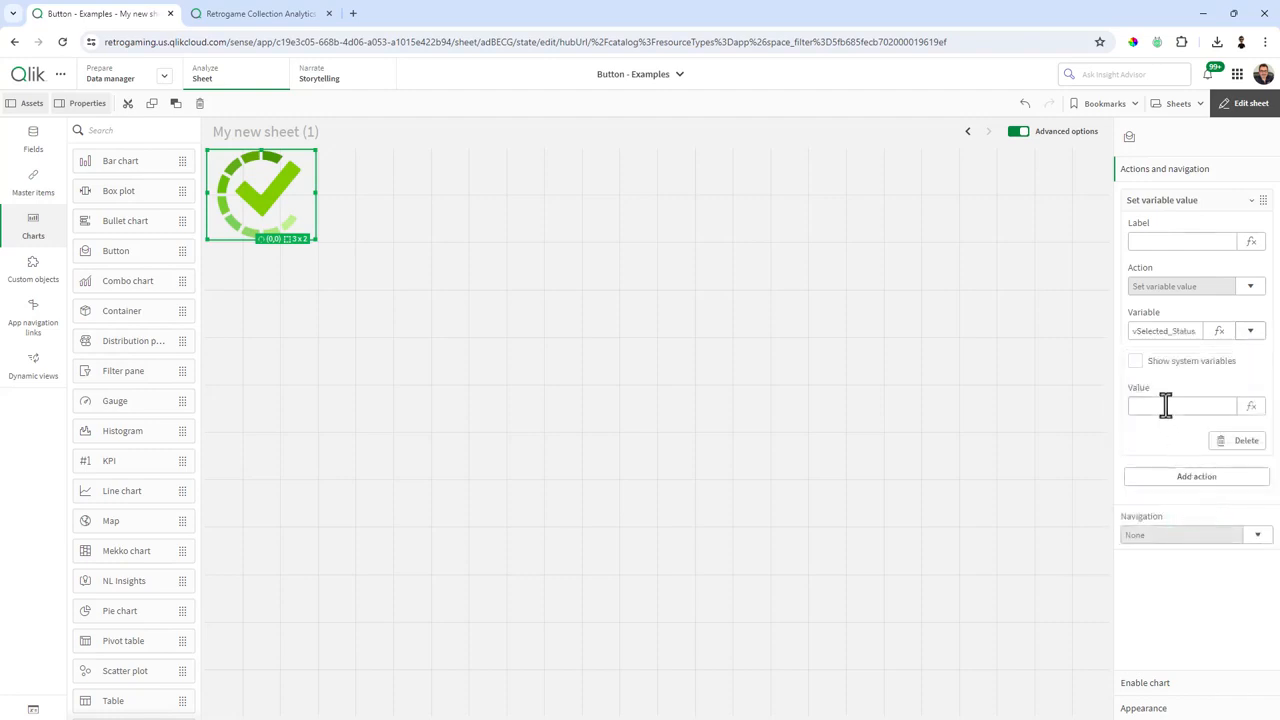
{"action": "left_click", "coordinate": [1163, 404]}
Add a second action to the checkmark button that selects values in a field
{"action": "left_click", "coordinate": [1196, 476]}
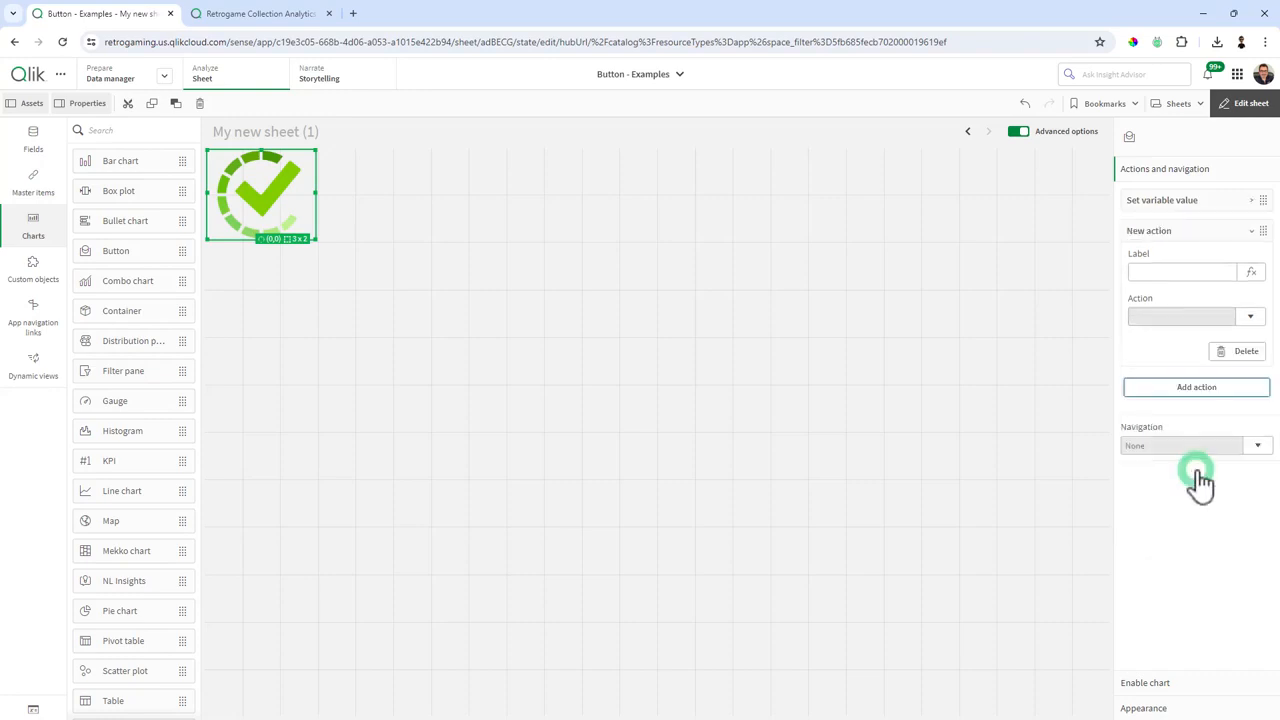
{"action": "left_click", "coordinate": [1249, 318]}
{"action": "scroll", "coordinate": [1214, 449], "scroll_direction": "down", "scroll_amount": 2}
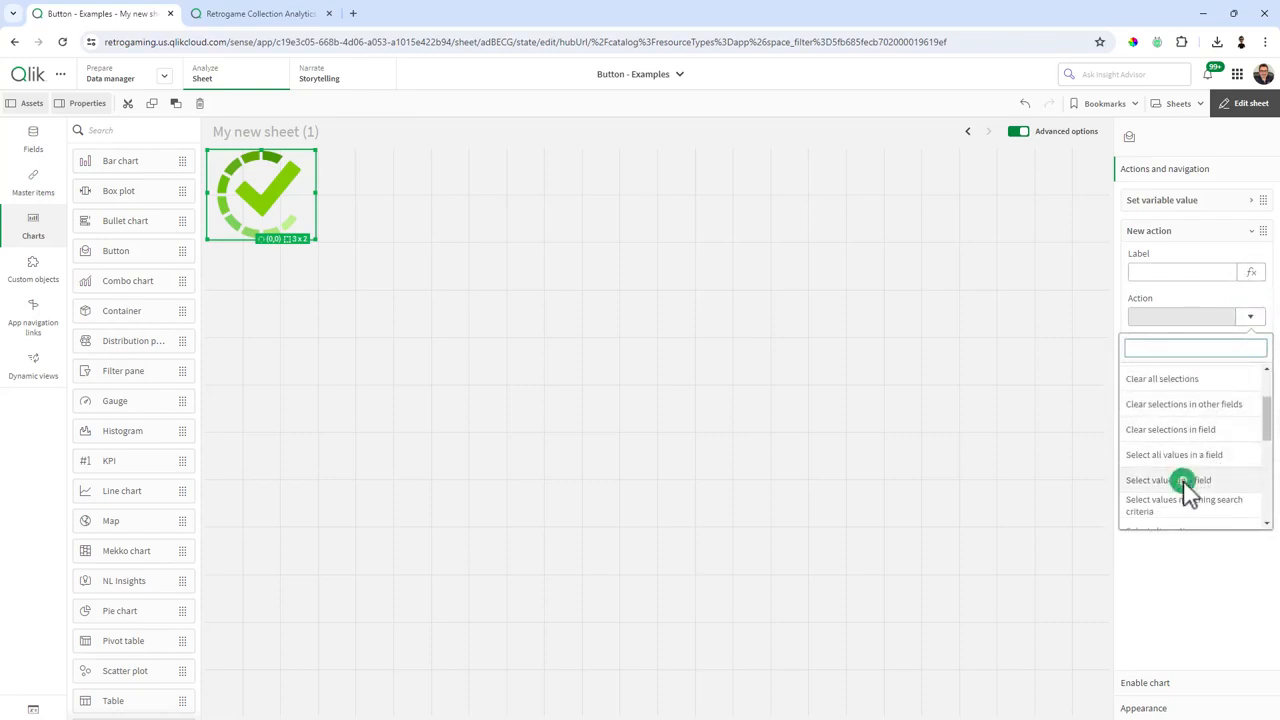
{"action": "left_click", "coordinate": [1184, 482]}
Set the field selection action to the OrderStatus field with the value Complete
{"action": "left_click", "coordinate": [1251, 363]}
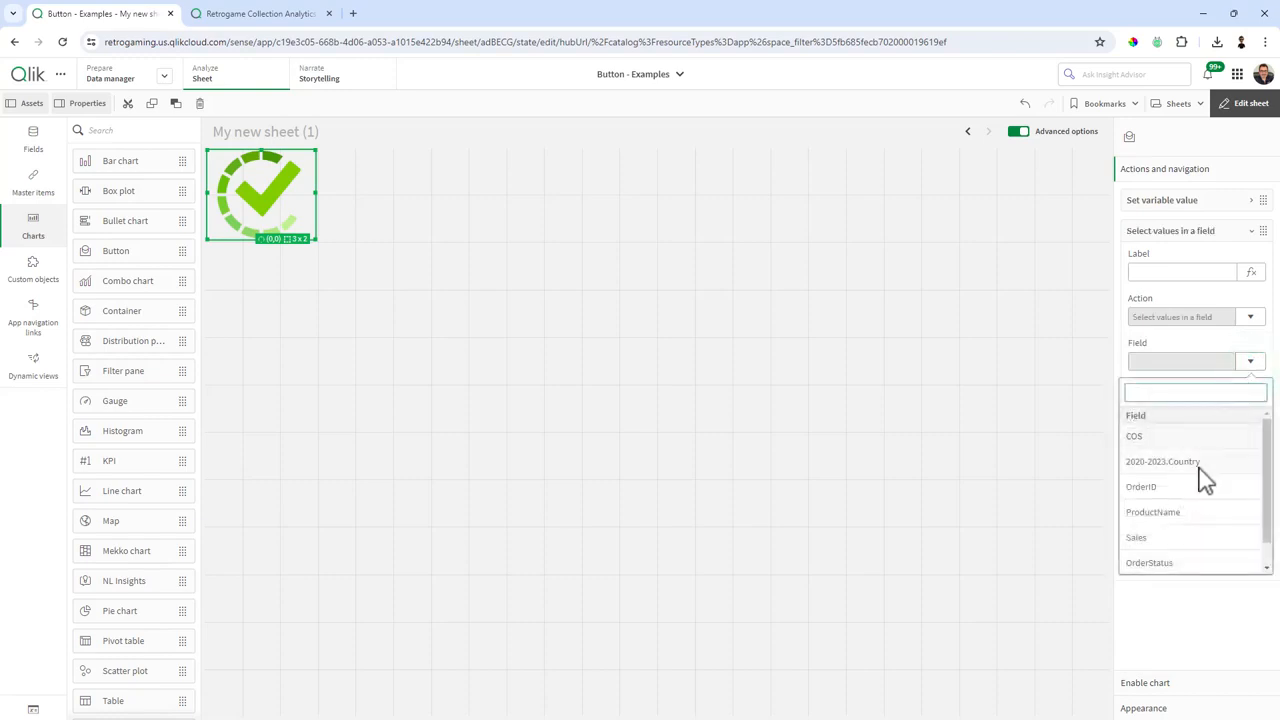
{"action": "scroll", "coordinate": [1188, 530], "scroll_direction": "down", "scroll_amount": 1}
{"action": "left_click", "coordinate": [1185, 541]}
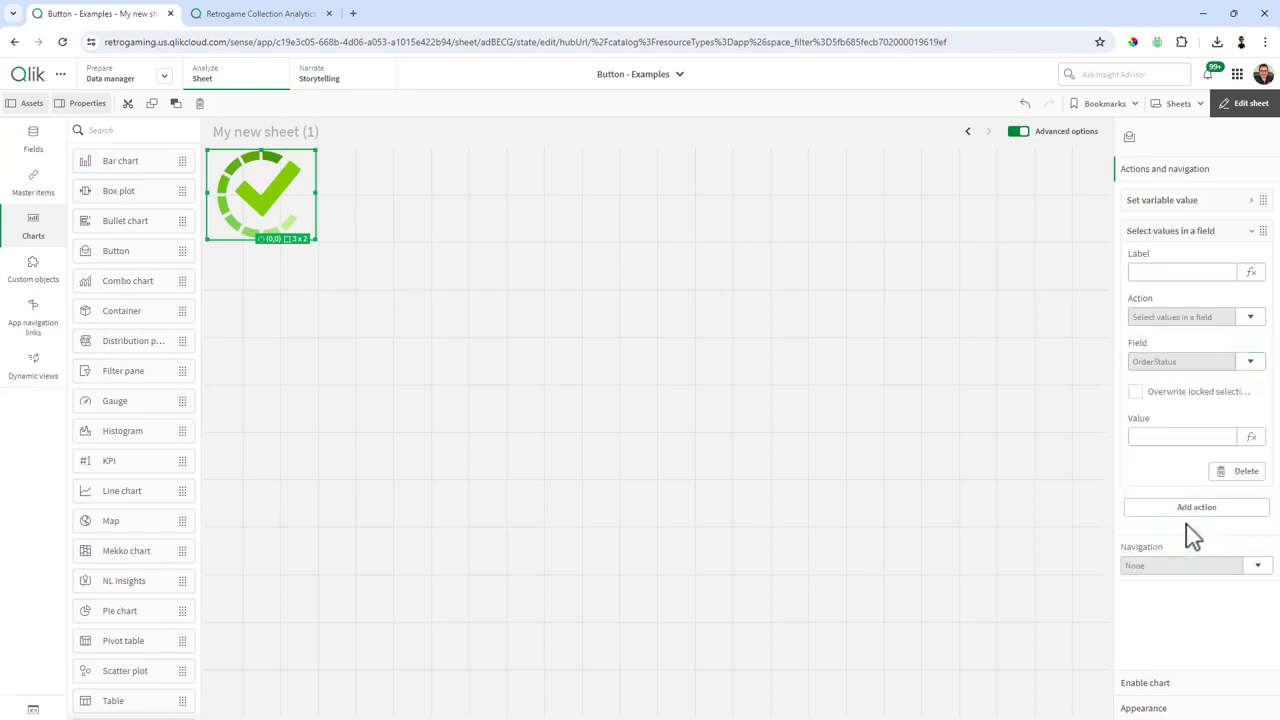
{"action": "left_click", "coordinate": [1152, 436]}
{"action": "type", "text": "Complete"}
{"action": "left_click", "coordinate": [1008, 396]}
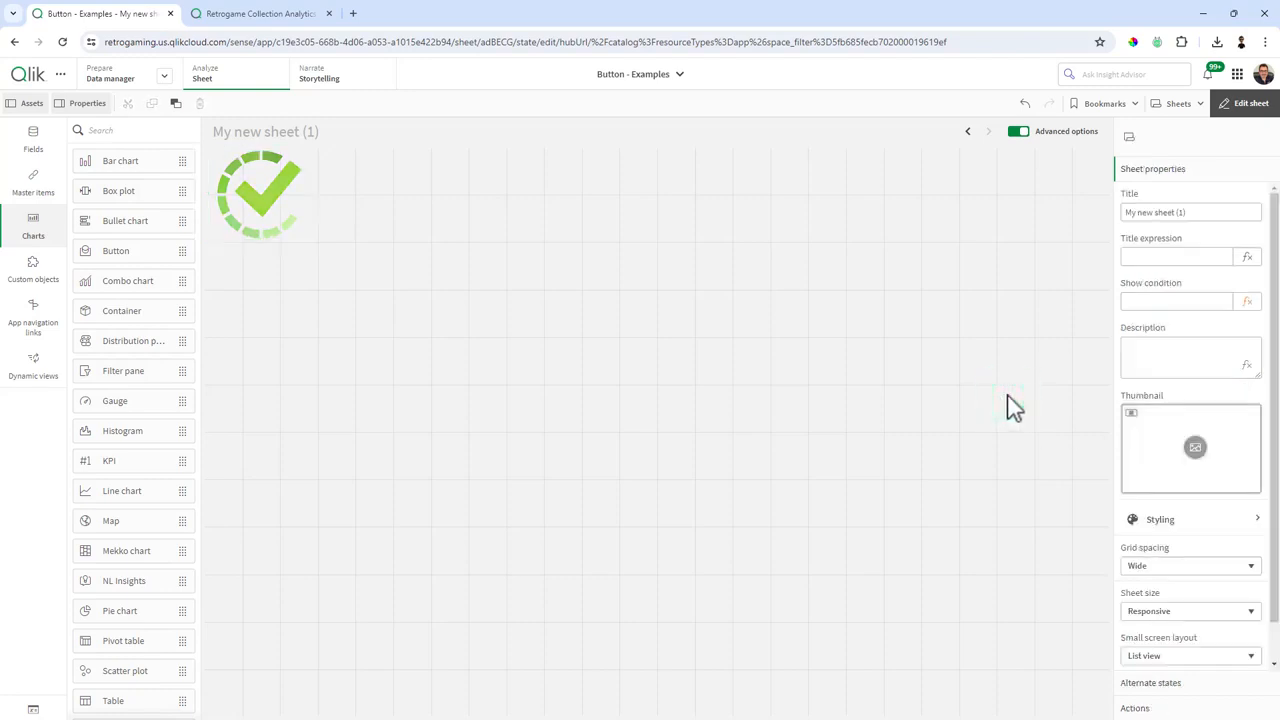
Copy the OrderStatus filter pane from My new sheet and paste it into My new sheet (1)
{"action": "left_click", "coordinate": [295, 205]}
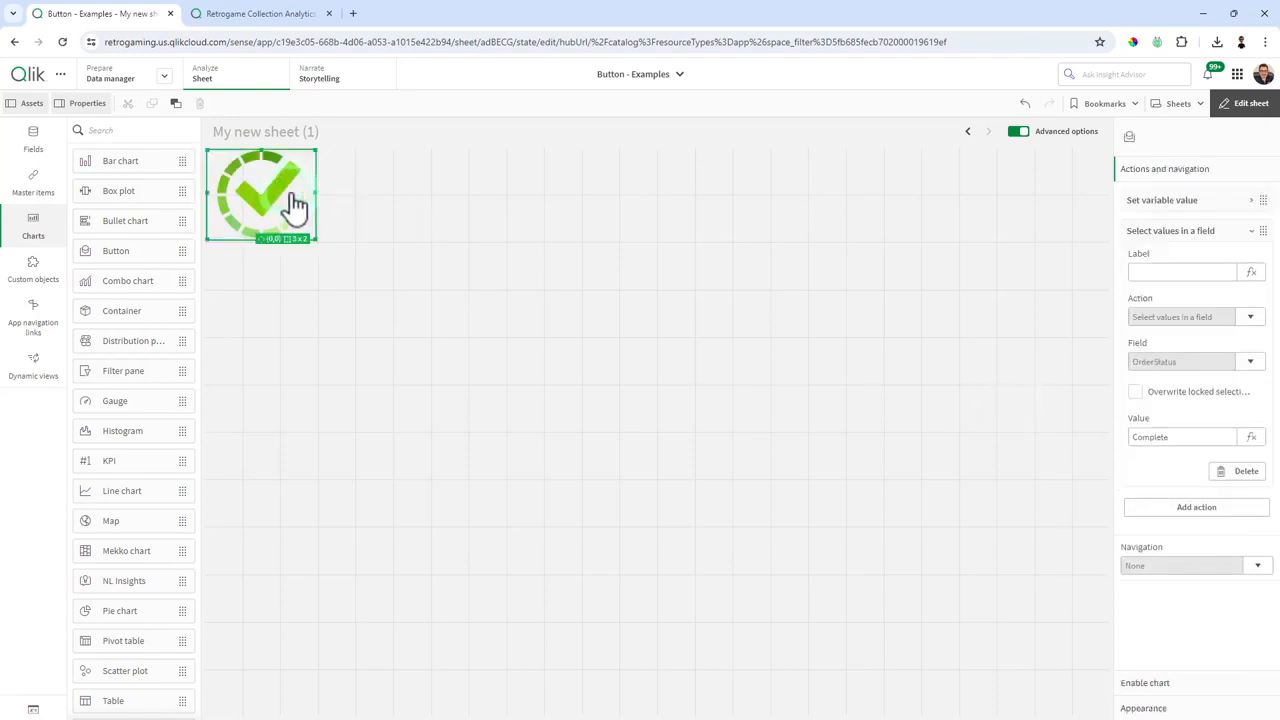
{"action": "left_click", "coordinate": [1172, 104]}
{"action": "left_click", "coordinate": [560, 378]}
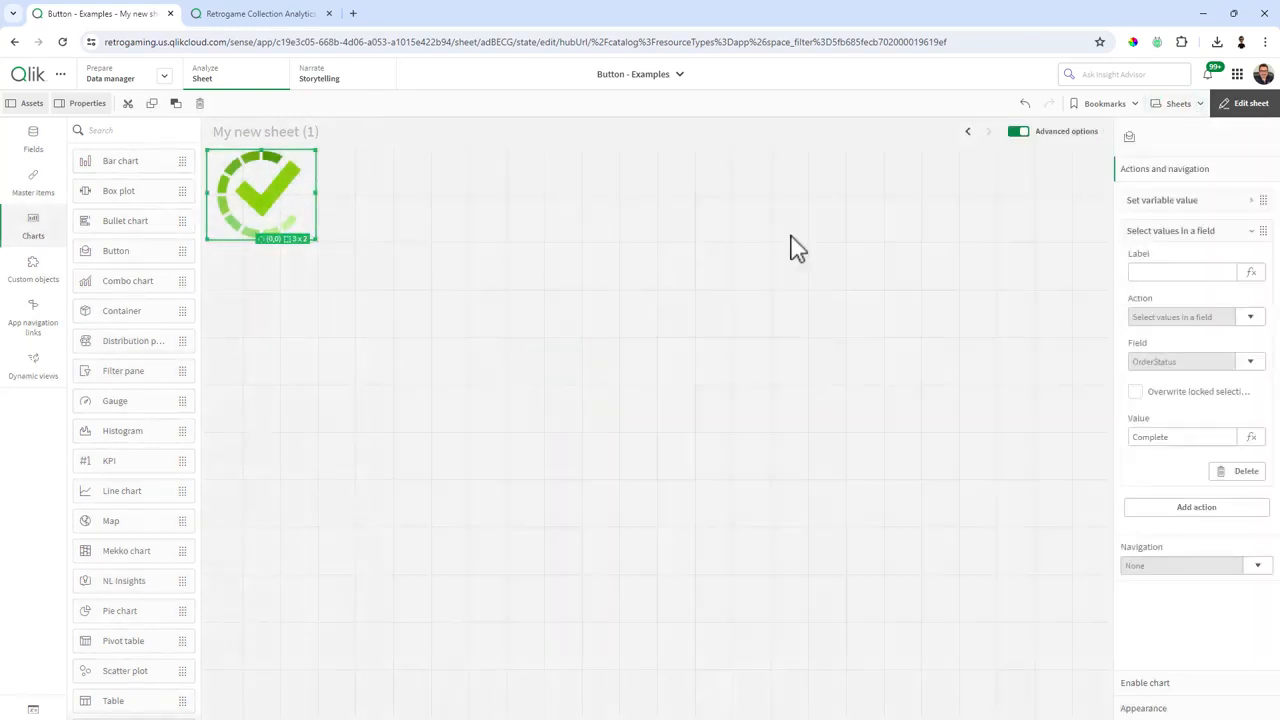
{"action": "left_click", "coordinate": [1172, 104]}
{"action": "left_click", "coordinate": [452, 386]}
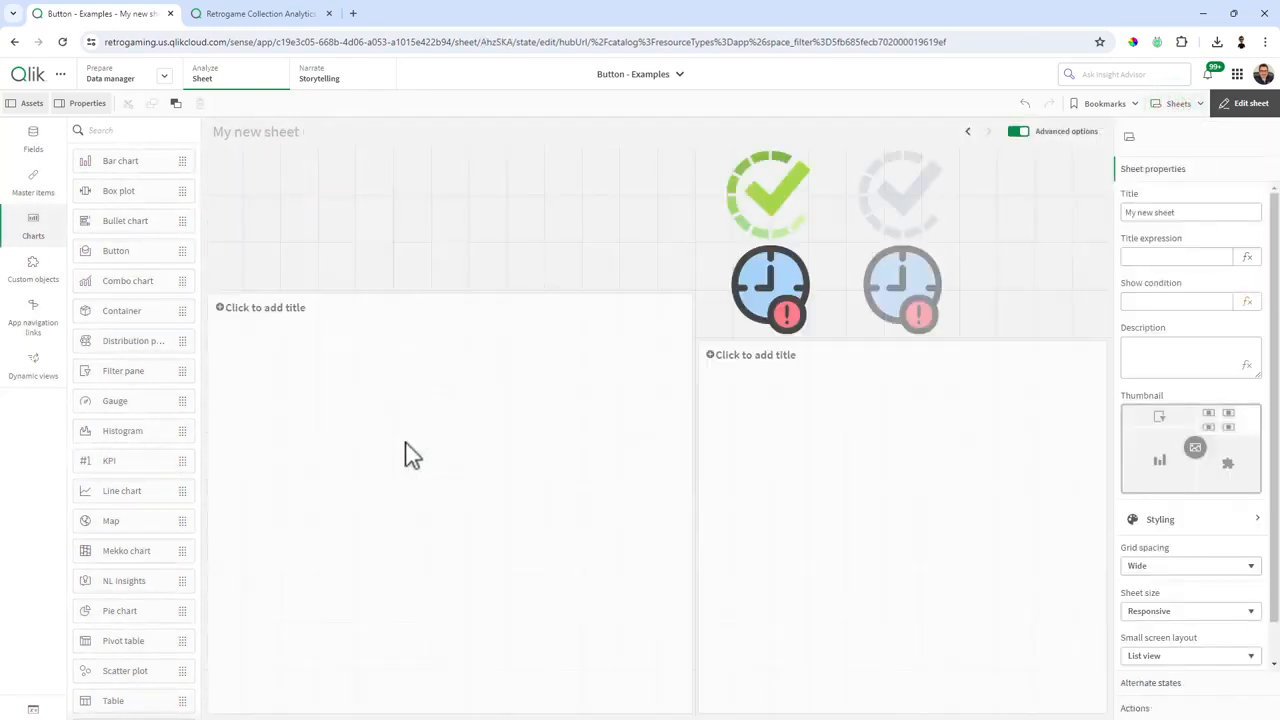
{"action": "left_click", "coordinate": [396, 247]}
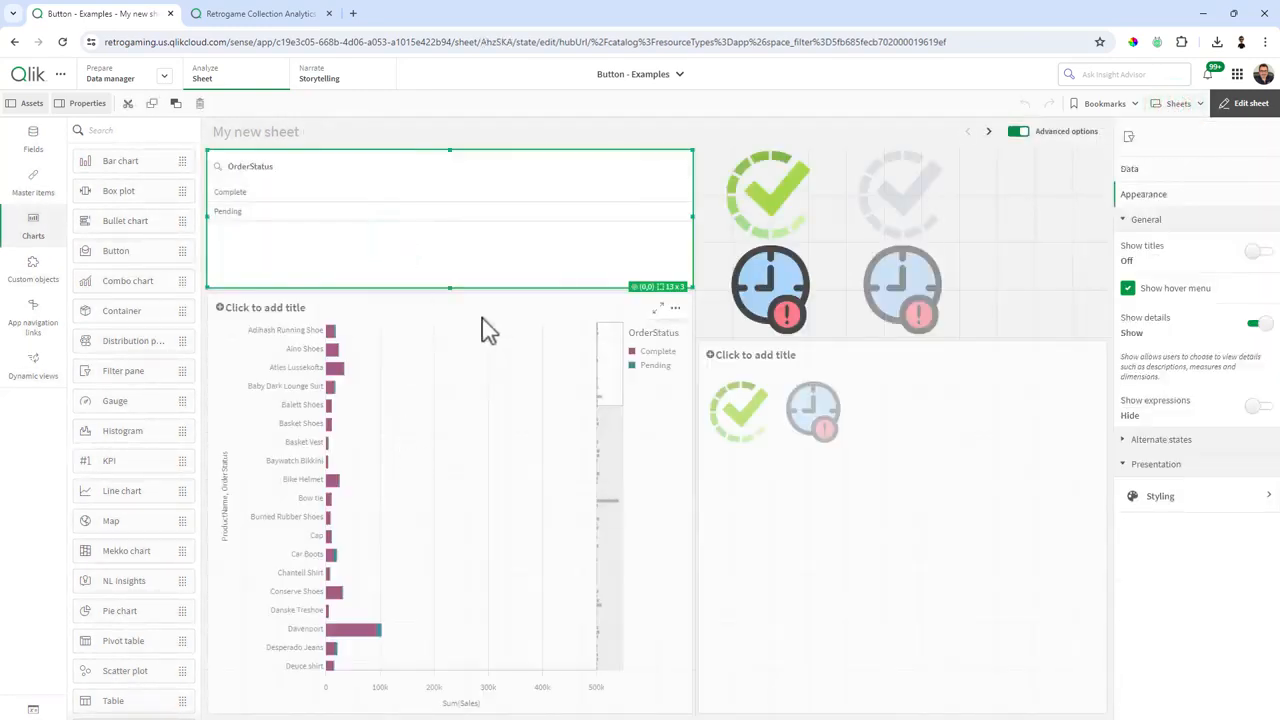
{"action": "left_click", "coordinate": [1098, 197]}
{"action": "left_click", "coordinate": [1166, 110]}
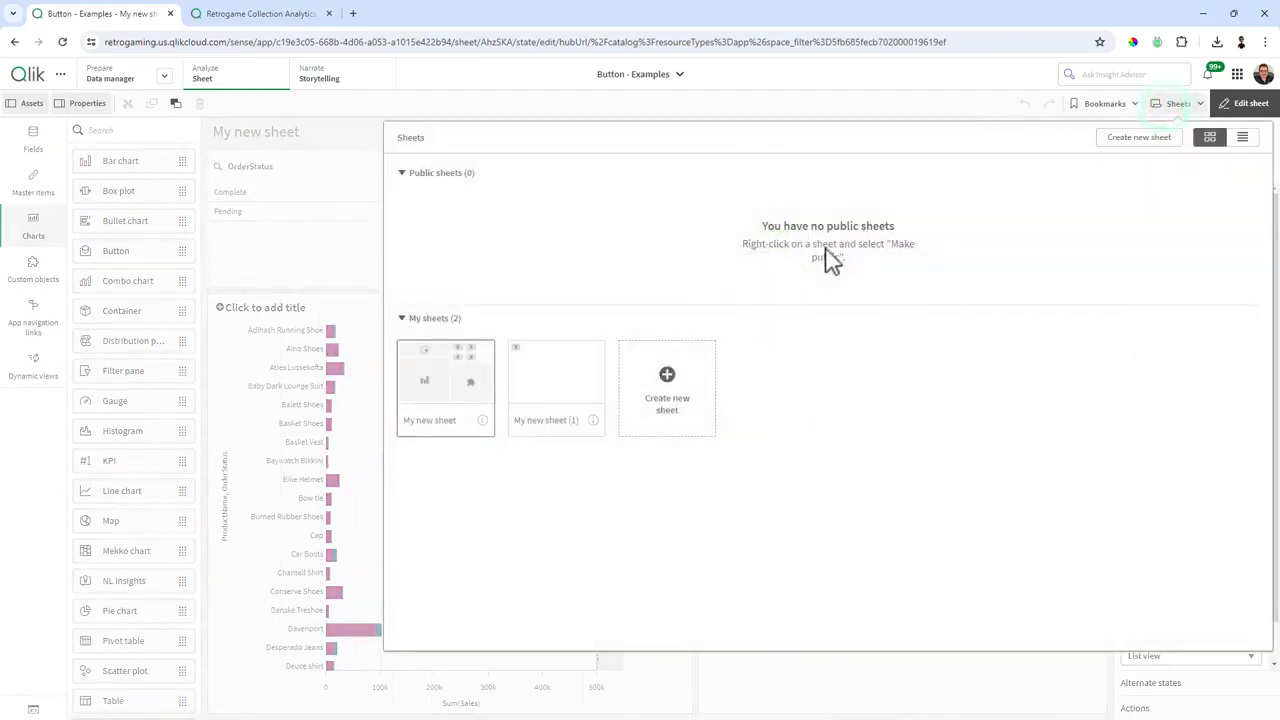
{"action": "left_click", "coordinate": [588, 370]}
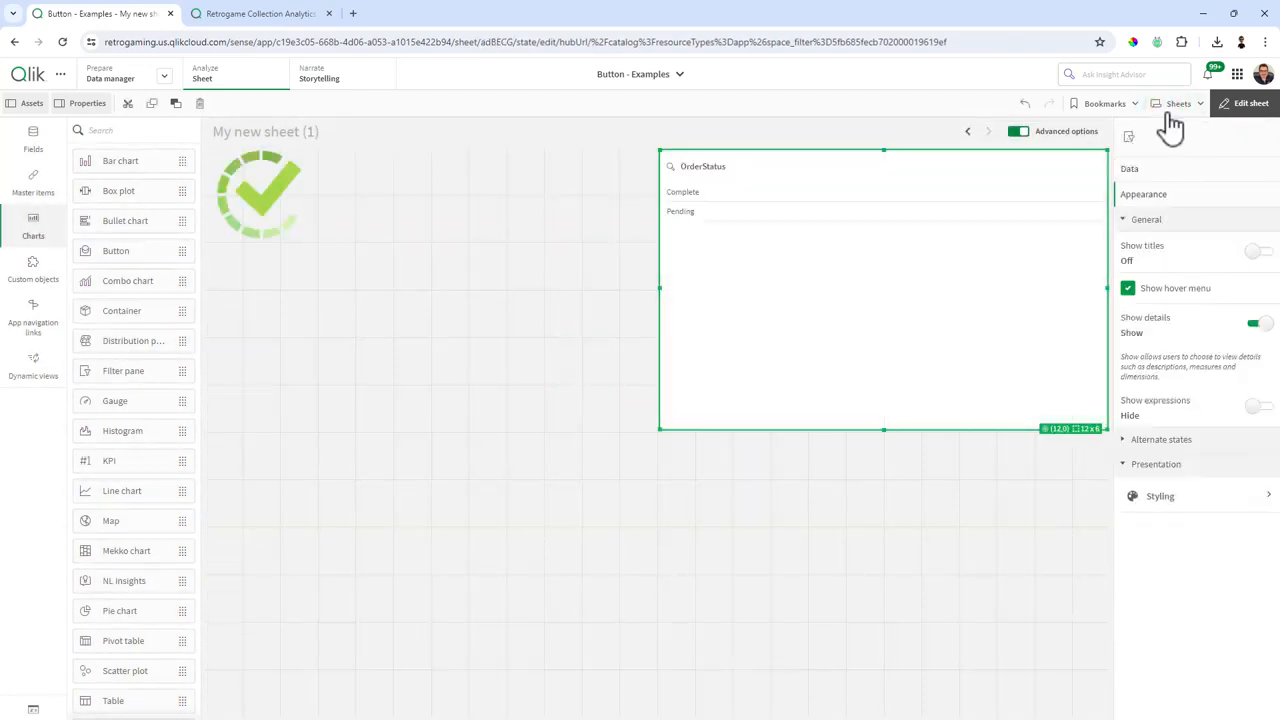
Copy the sales by product and order status bar chart from My new sheet into My new sheet (1)
{"action": "left_click", "coordinate": [1168, 110]}
{"action": "left_click", "coordinate": [458, 380]}
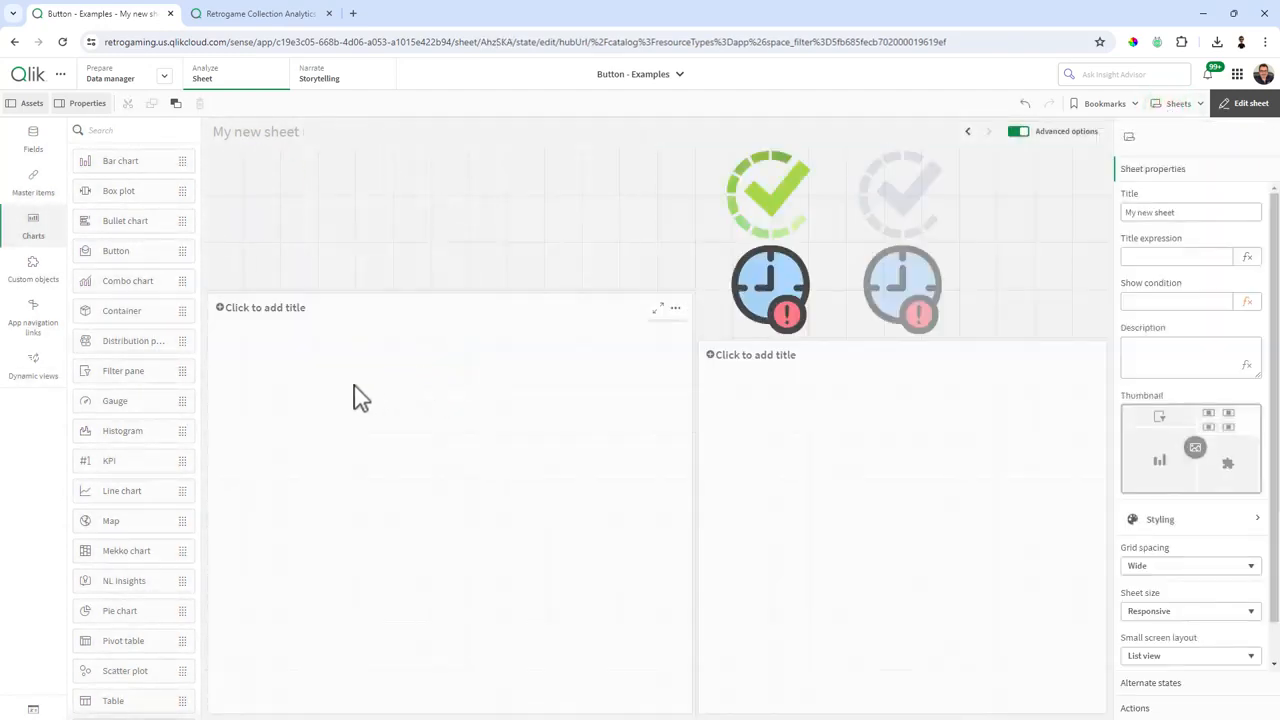
{"action": "left_click", "coordinate": [380, 428]}
{"action": "left_click", "coordinate": [1038, 193]}
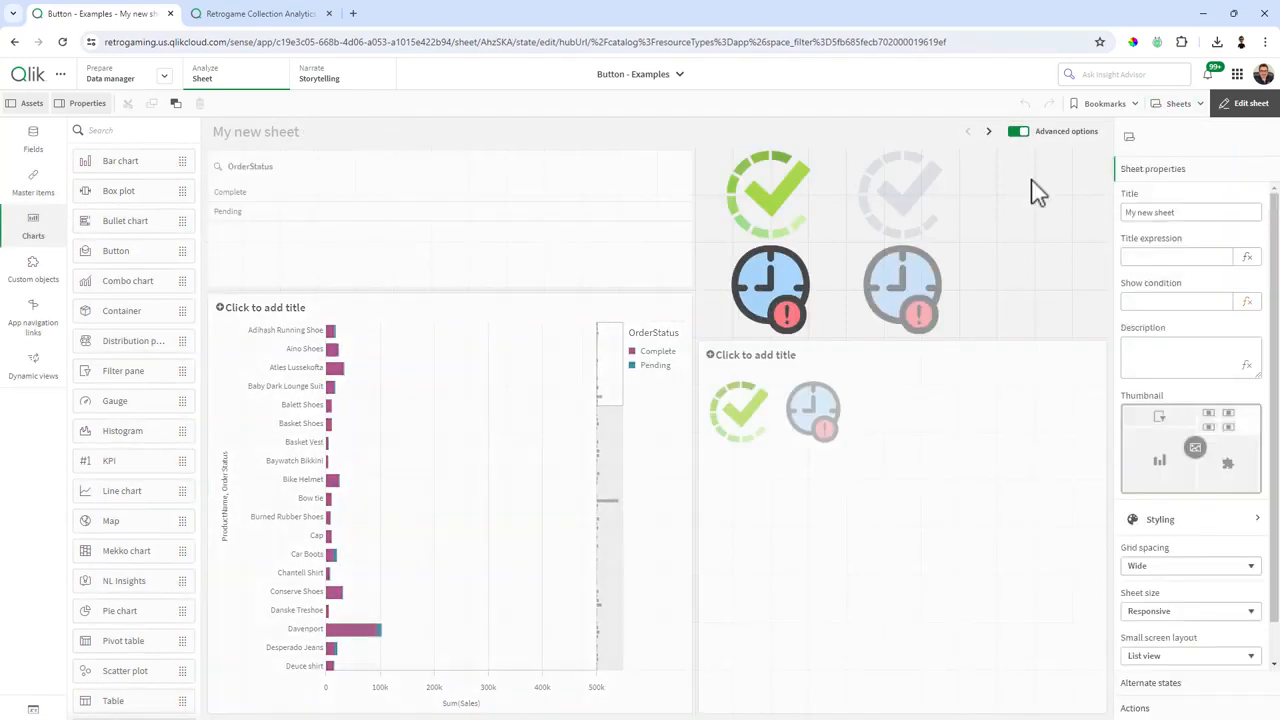
{"action": "left_click", "coordinate": [1196, 110]}
{"action": "left_click", "coordinate": [556, 392]}
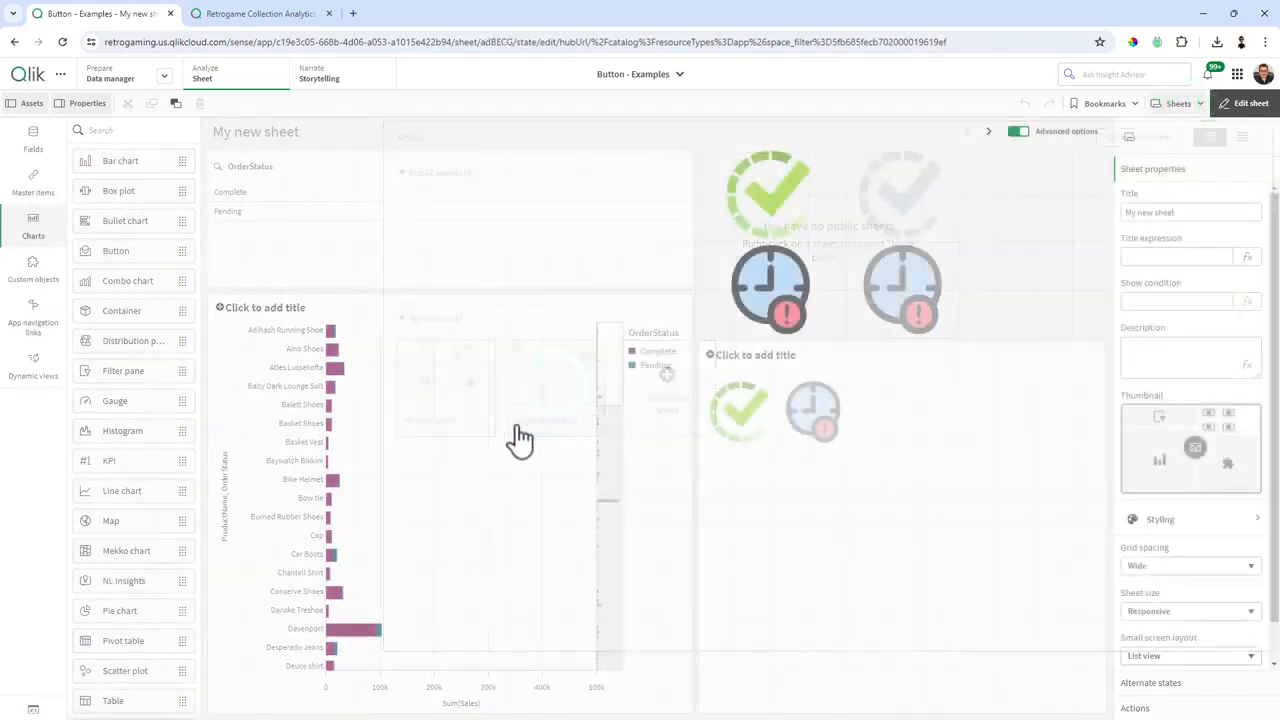
{"action": "left_click", "coordinate": [526, 462]}
Move the OrderStatus filter pane between the checkmark button and the bar chart and resize it to 12 x 4 grid cells
{"action": "left_click_drag", "start_coordinate": [806, 348], "coordinate": [386, 337]}
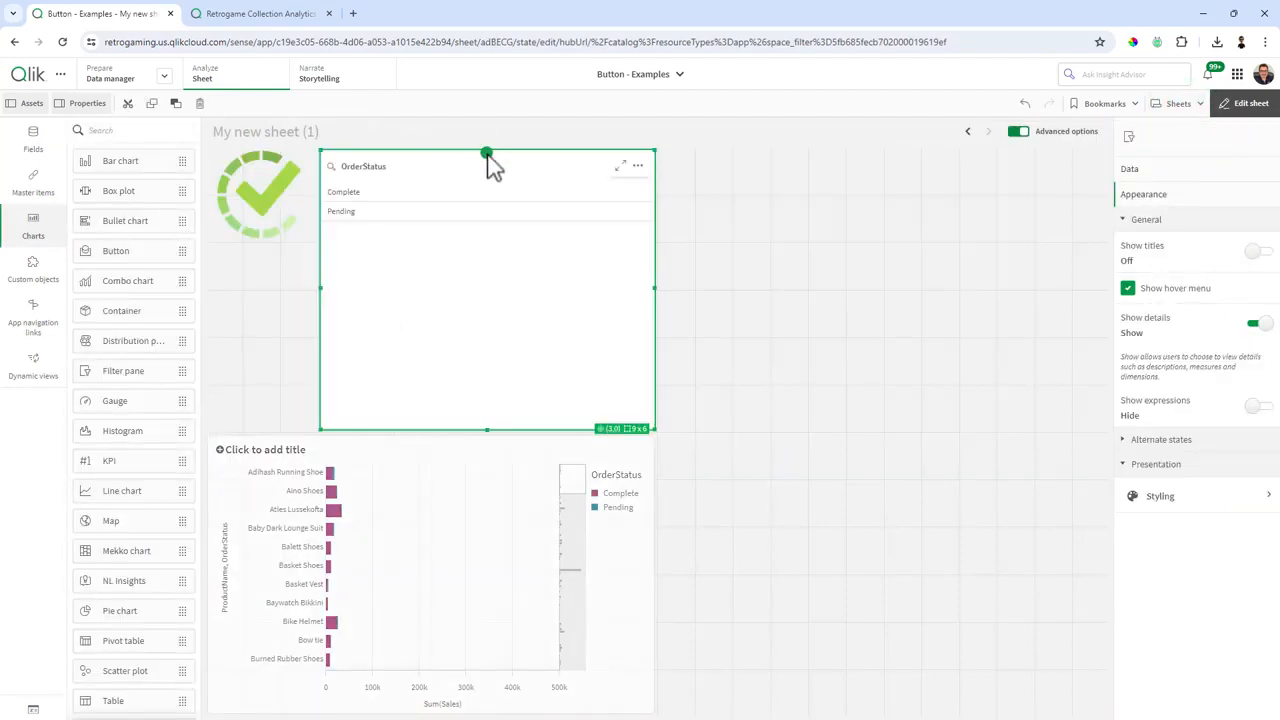
{"action": "left_click_drag", "start_coordinate": [488, 158], "coordinate": [477, 268]}
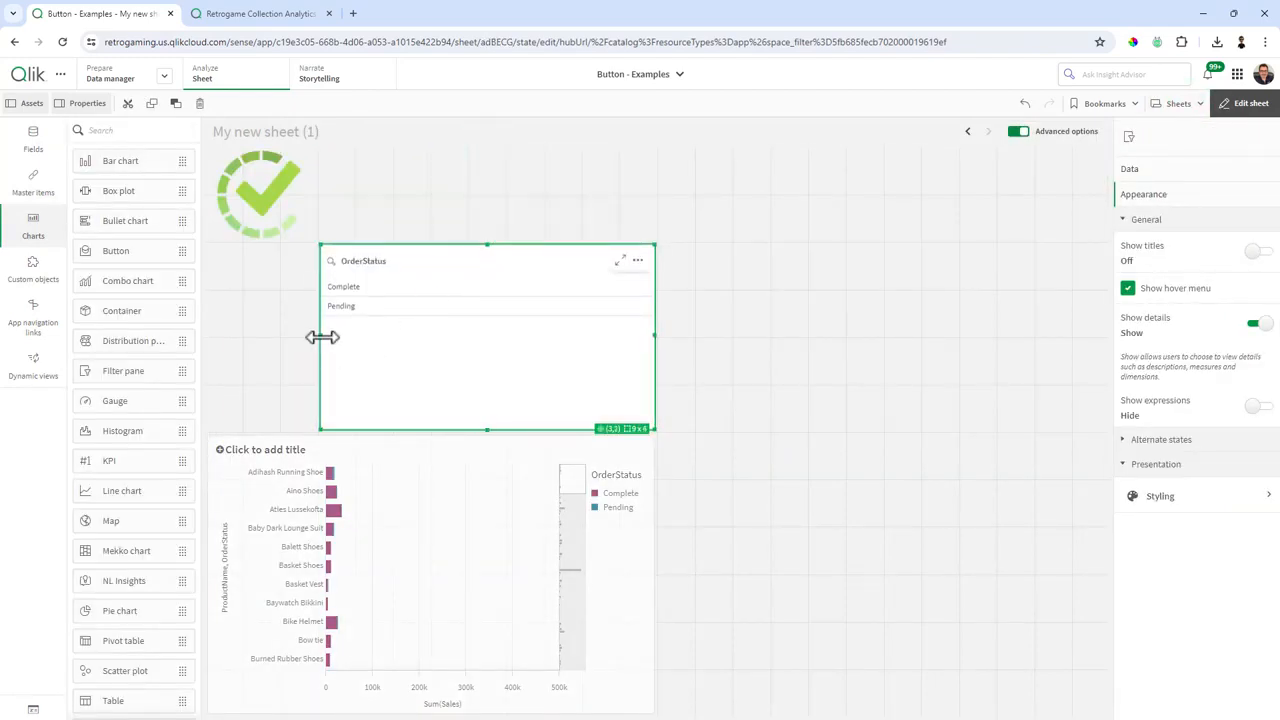
{"action": "left_click_drag", "start_coordinate": [322, 337], "coordinate": [210, 340]}
Test the checkmark button outside edit mode, clear the OrderStatus selection, and return to editing the sheet
{"action": "left_click", "coordinate": [1247, 106]}
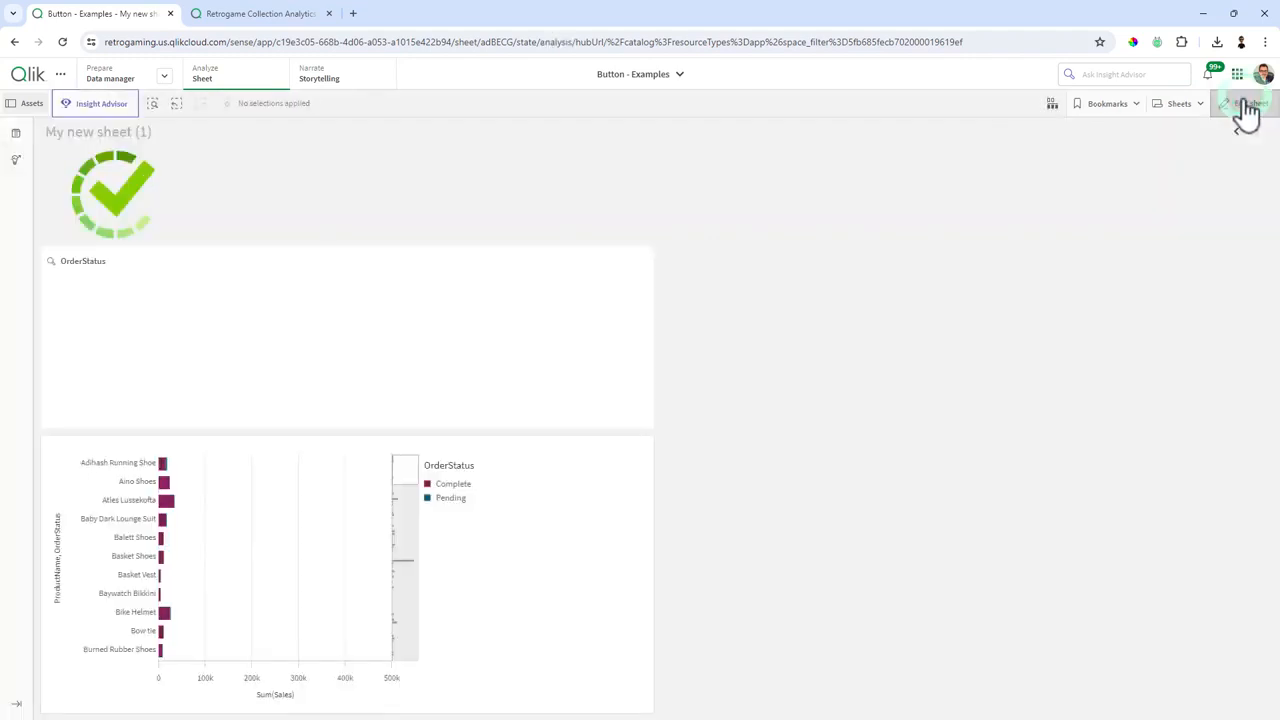
{"action": "left_click", "coordinate": [112, 198]}
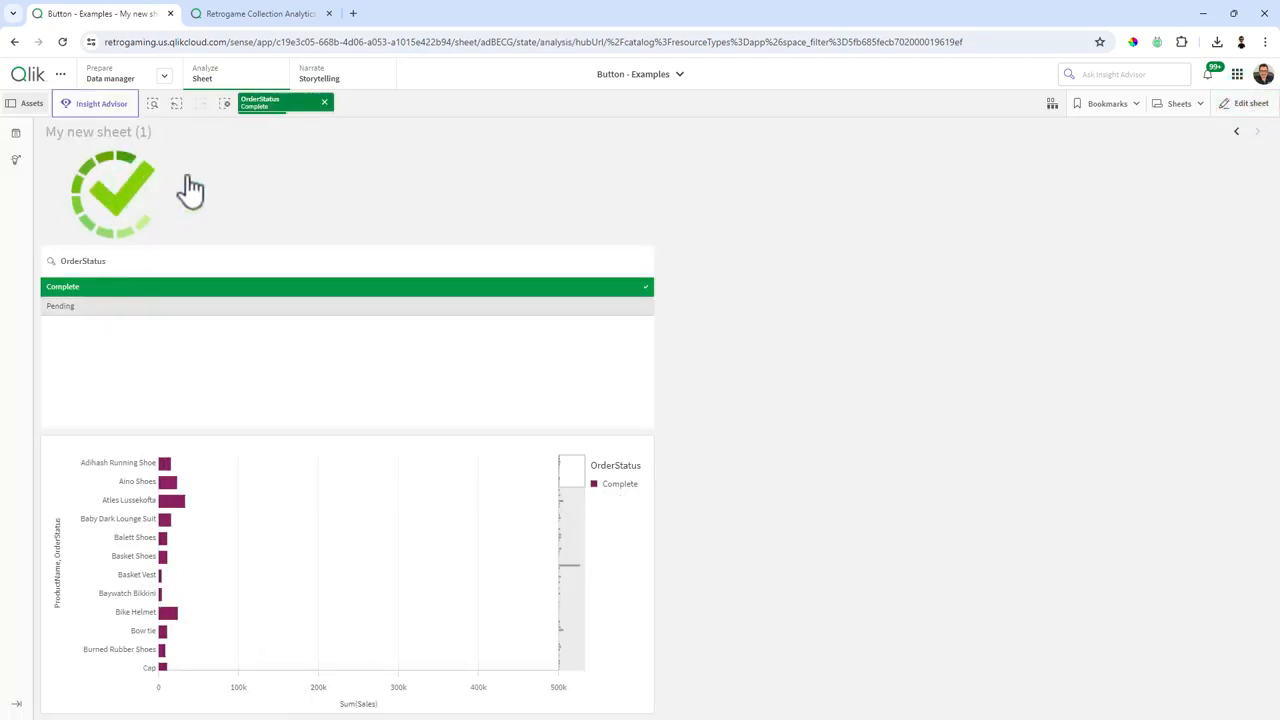
{"action": "left_click", "coordinate": [324, 103]}
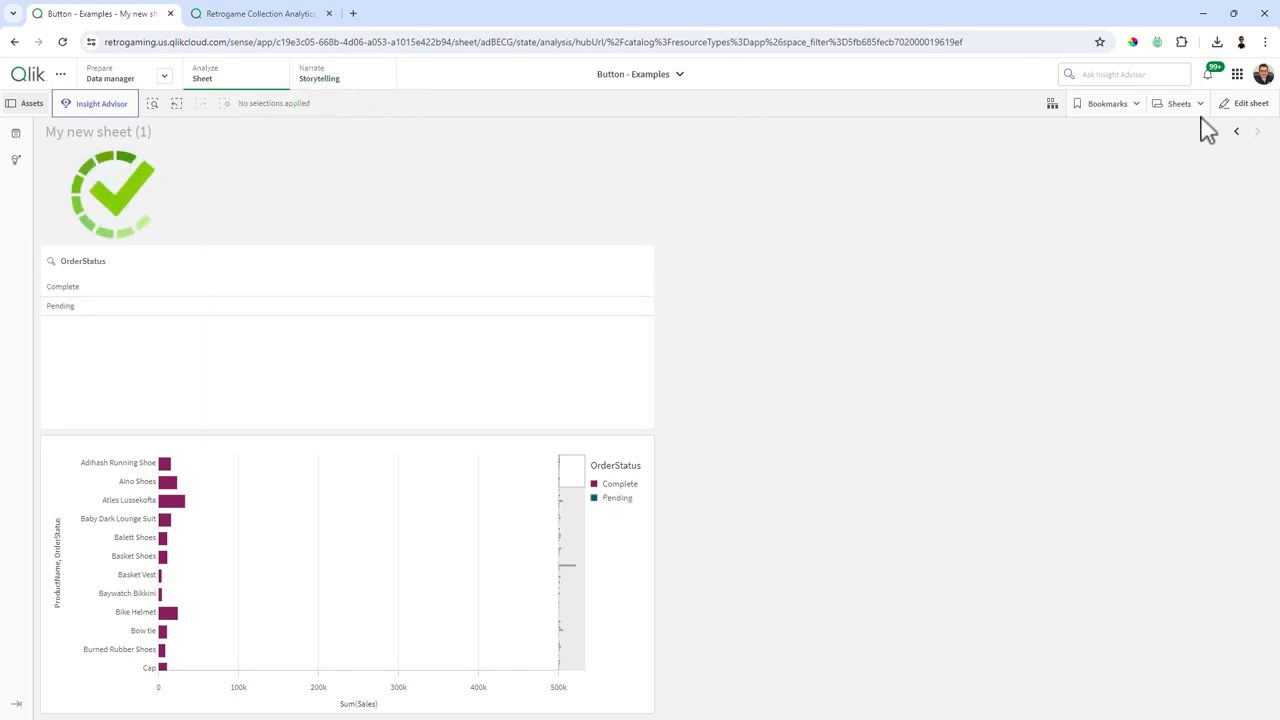
{"action": "left_click", "coordinate": [1238, 104]}
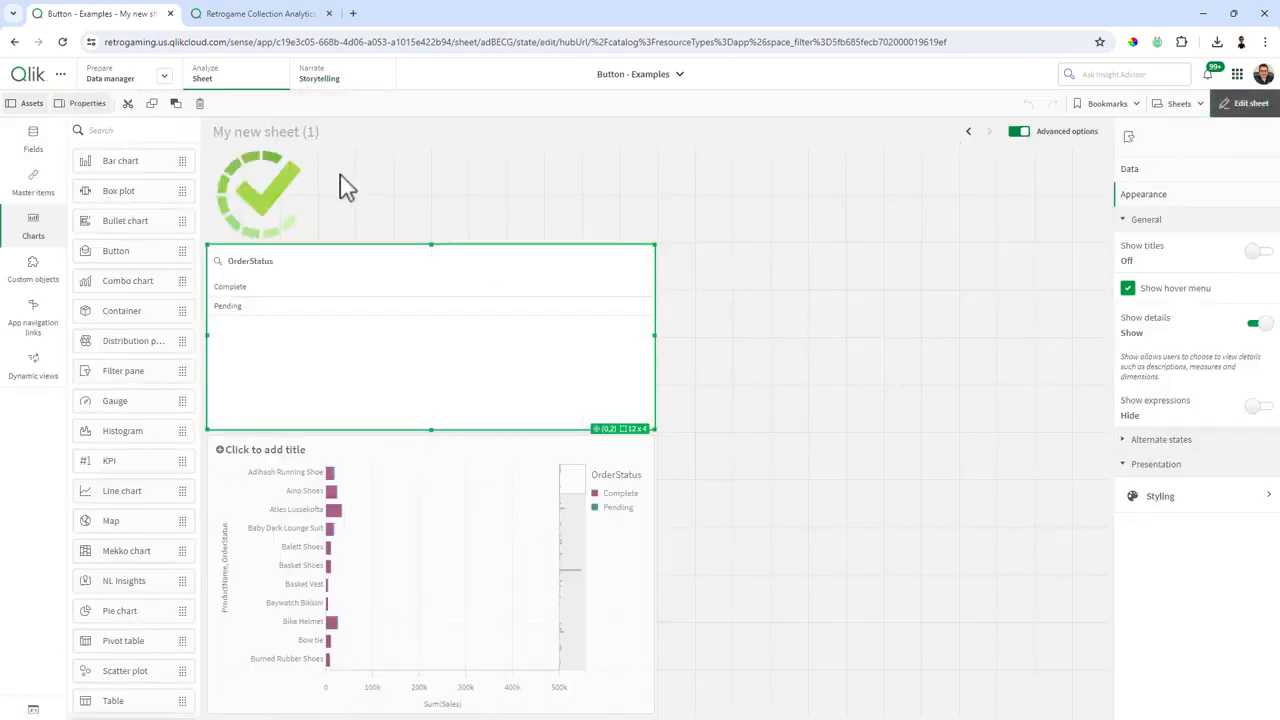
Duplicate the green checkmark button and place the copy directly beside the original at 3 x 2 grid cells
{"action": "left_click", "coordinate": [283, 197]}
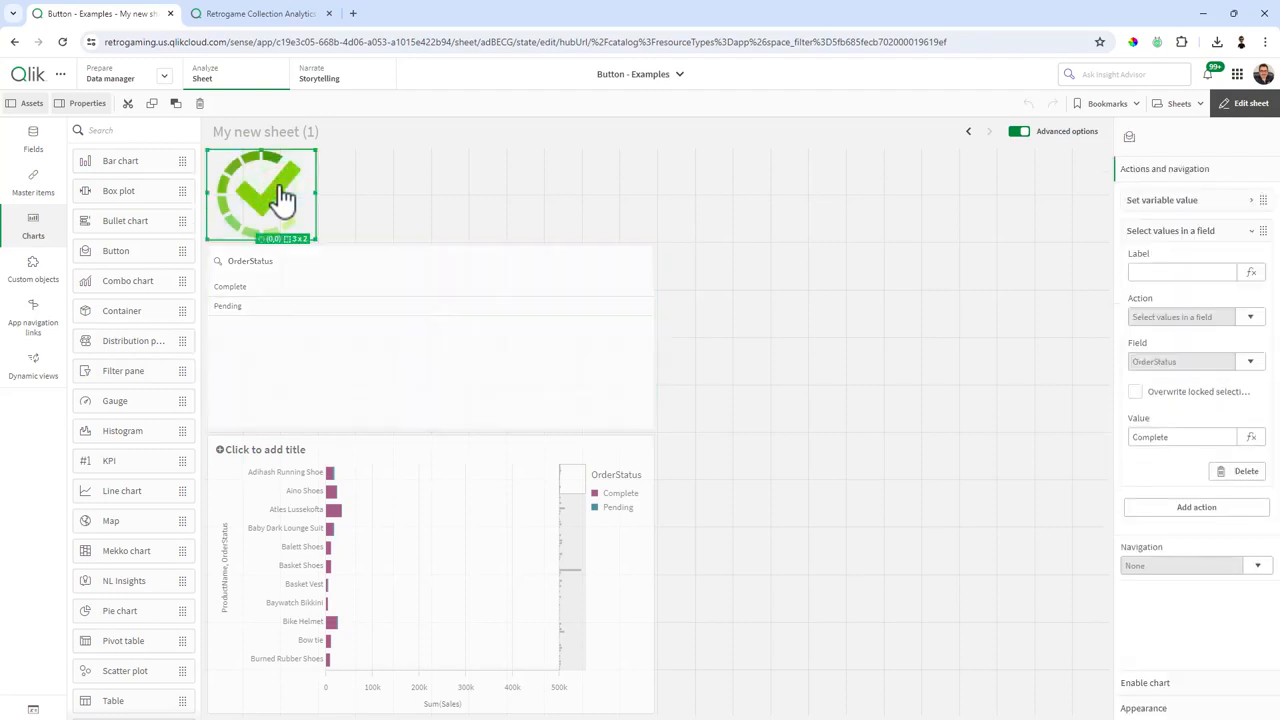
{"action": "key", "text": "ctrl+c"}
{"action": "key", "text": "ctrl+v"}
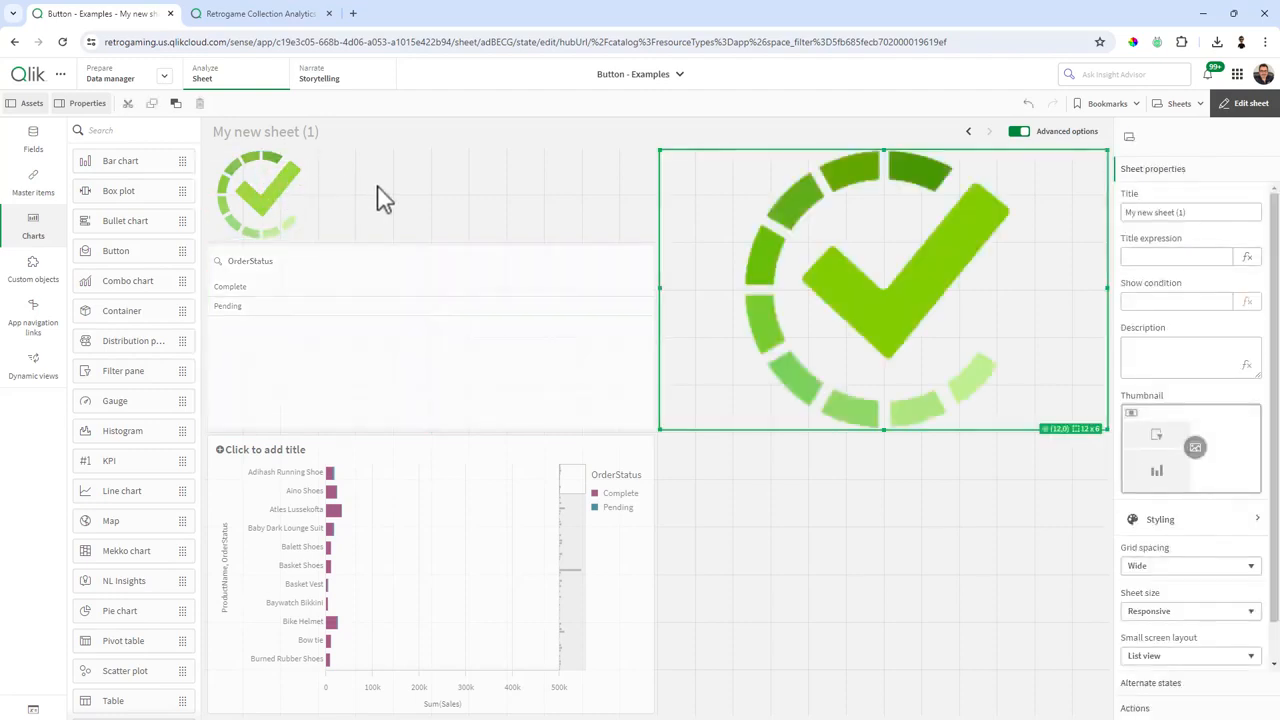
{"action": "left_click_drag", "start_coordinate": [722, 249], "coordinate": [478, 207]}
{"action": "left_click_drag", "start_coordinate": [656, 192], "coordinate": [447, 197]}
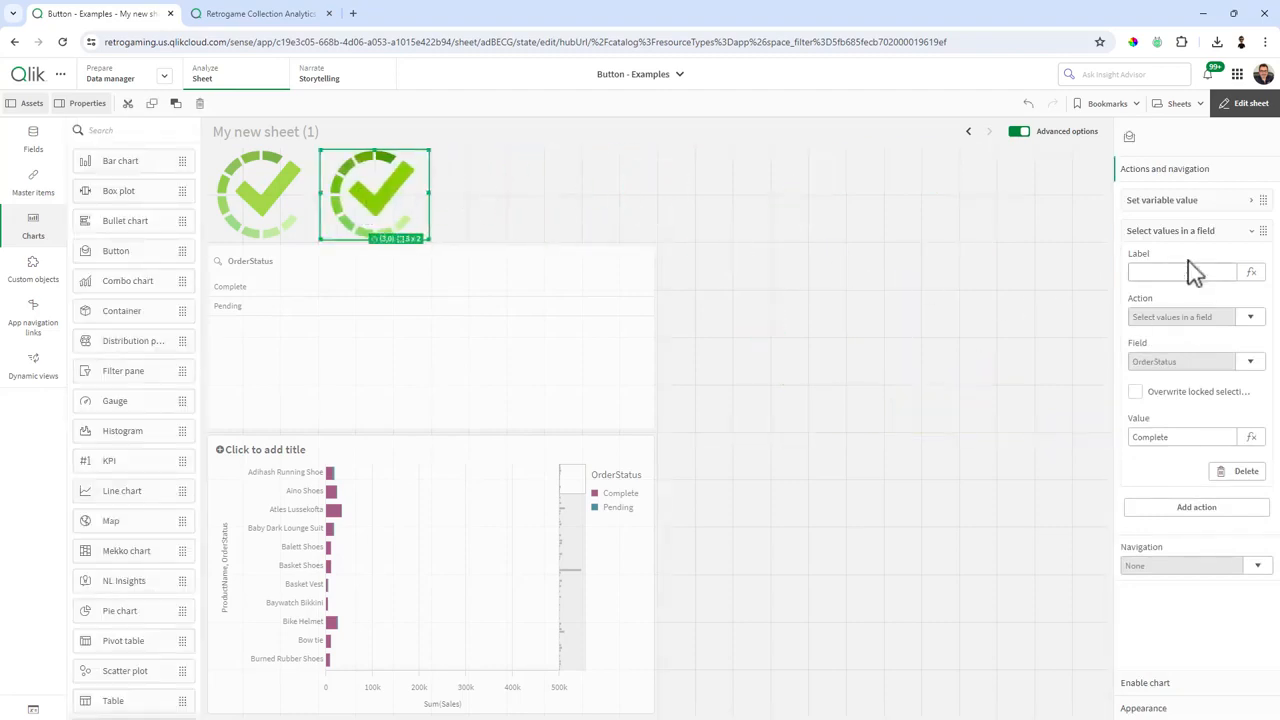
Replace the copied checkmark button's background image with not_active_complete.png from the media library
{"action": "left_click", "coordinate": [1183, 231]}
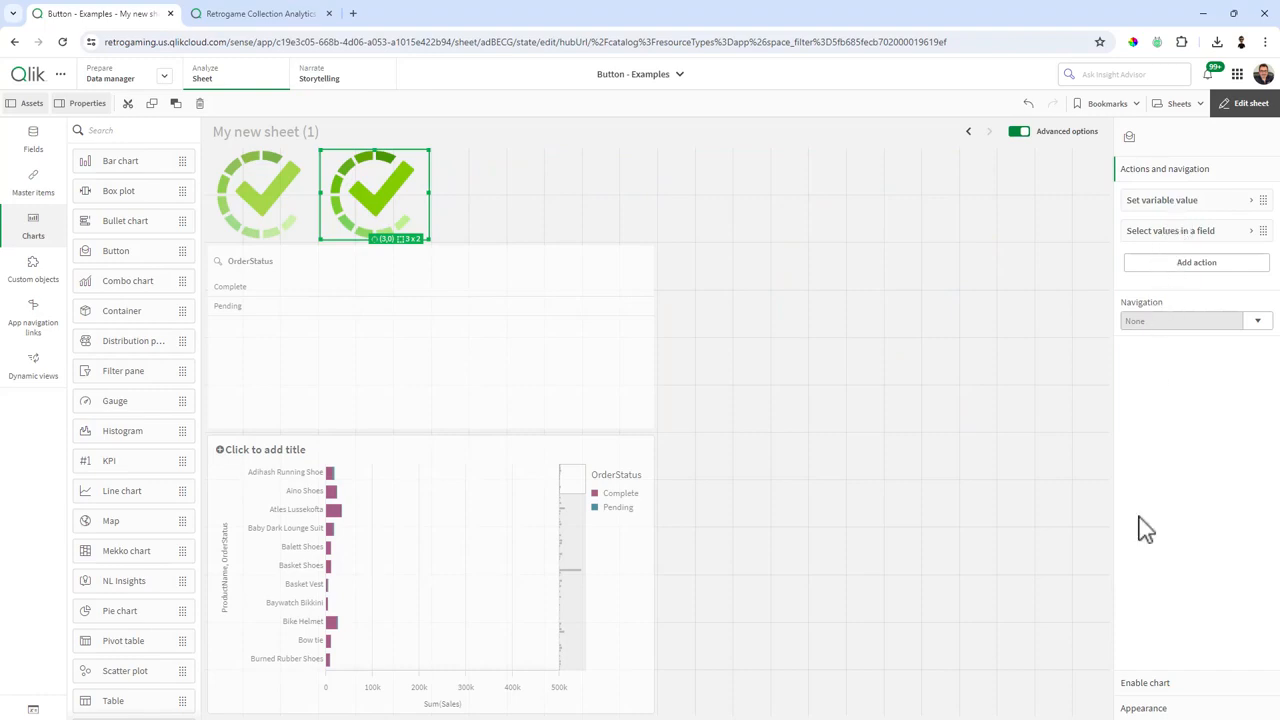
{"action": "left_click", "coordinate": [1157, 707]}
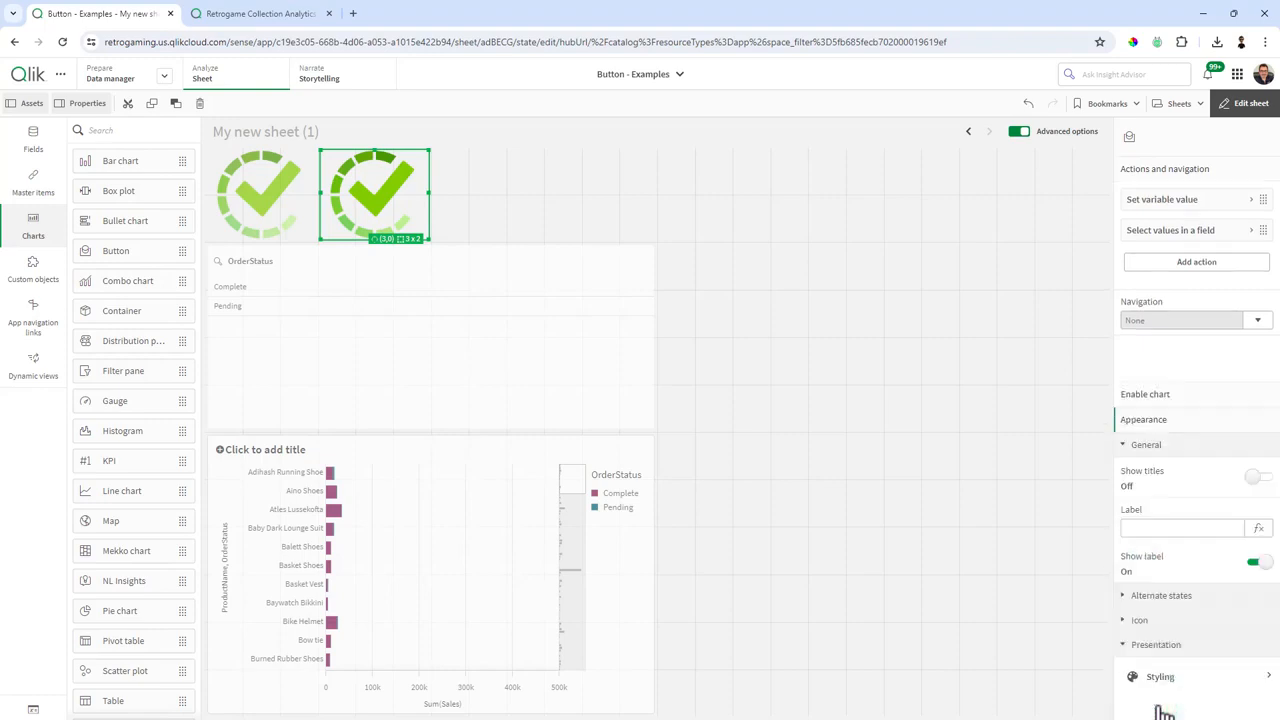
{"action": "left_click", "coordinate": [1210, 487]}
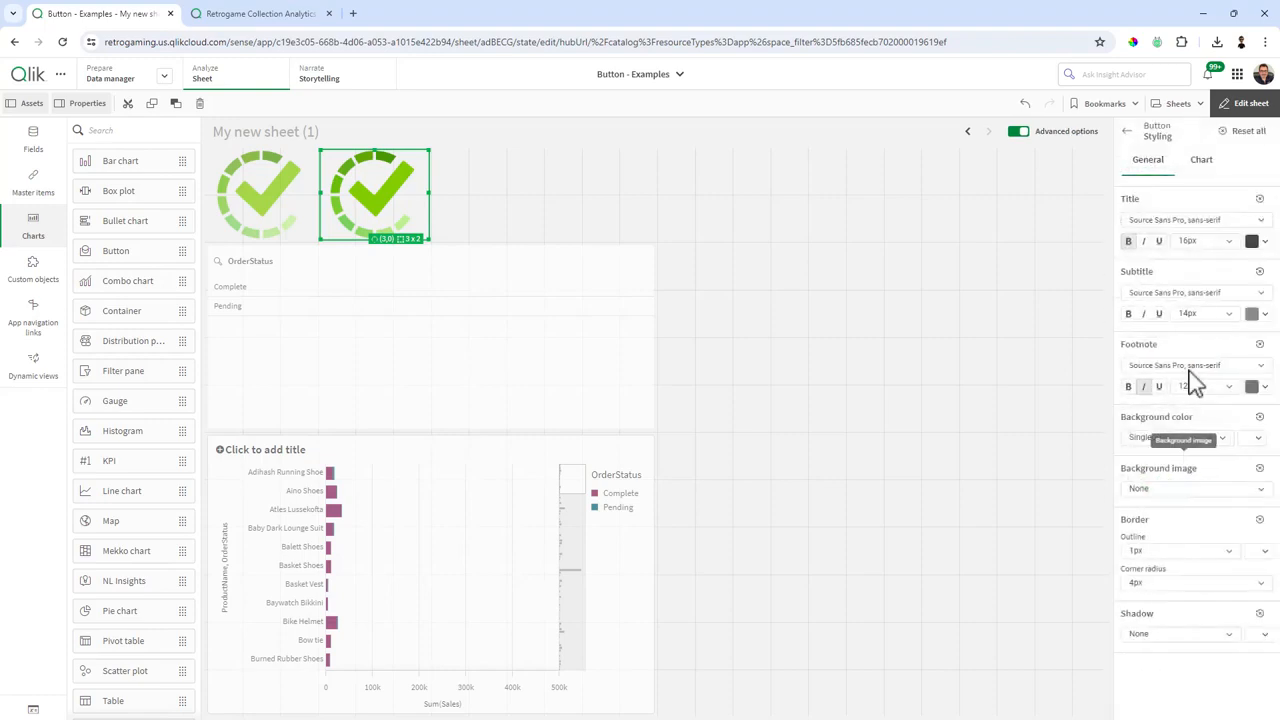
{"action": "left_click", "coordinate": [1201, 160]}
{"action": "left_click", "coordinate": [1247, 514]}
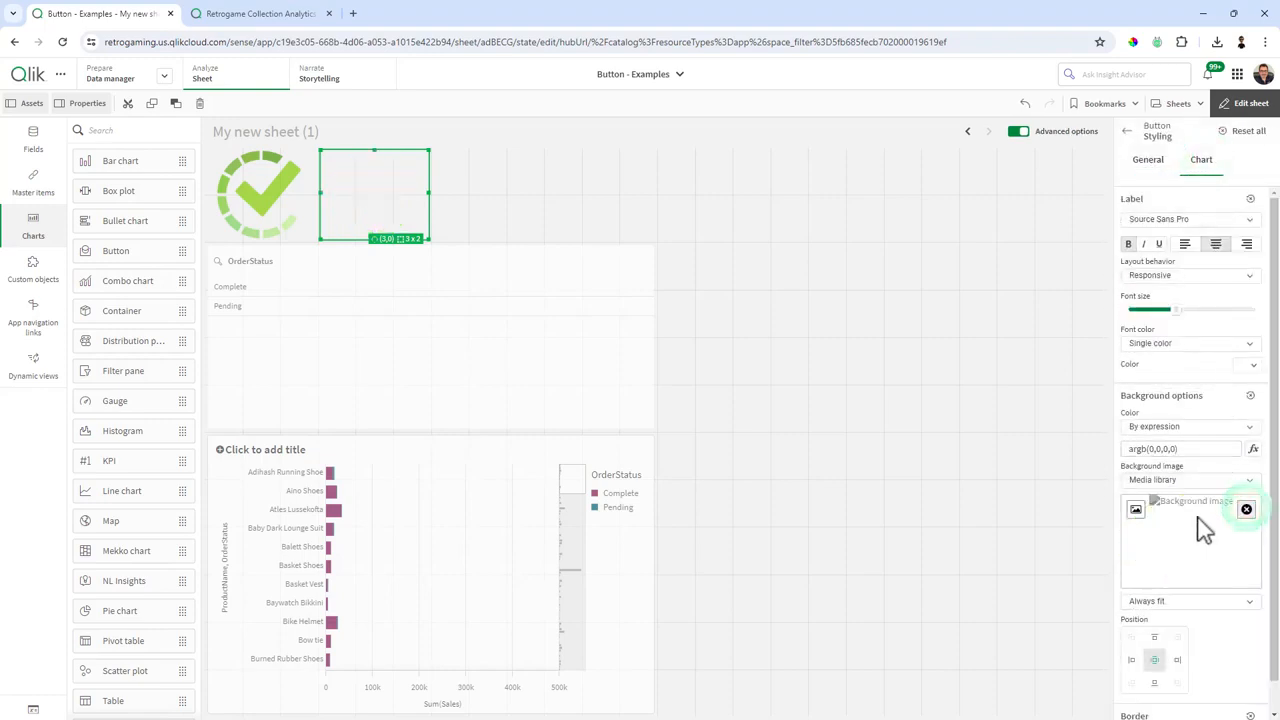
{"action": "left_click", "coordinate": [1136, 524]}
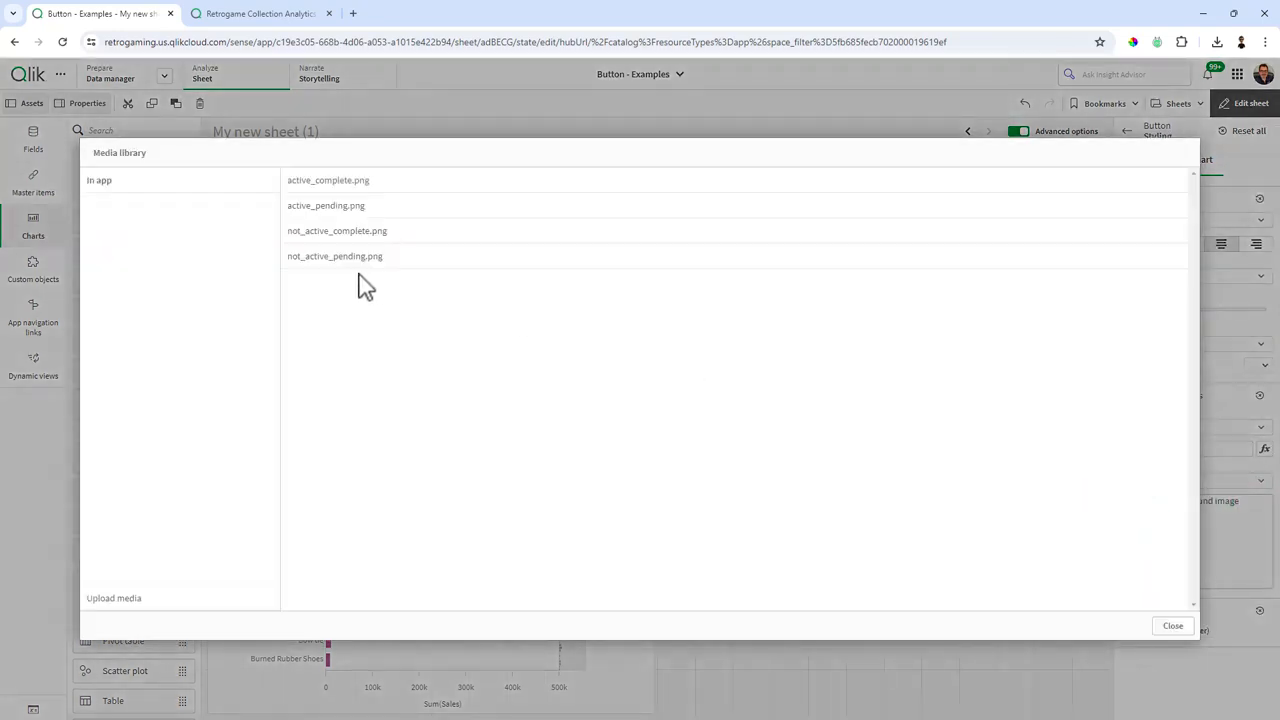
{"action": "left_click", "coordinate": [348, 255]}
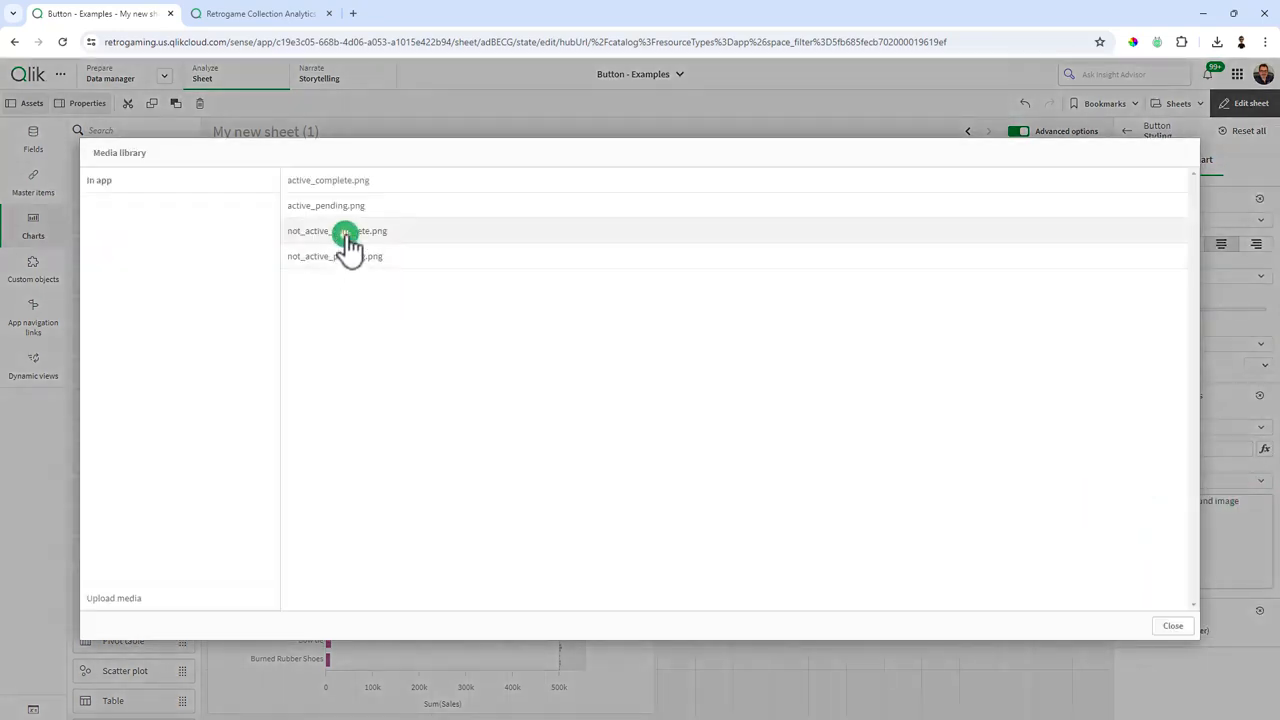
{"action": "left_click", "coordinate": [925, 596]}
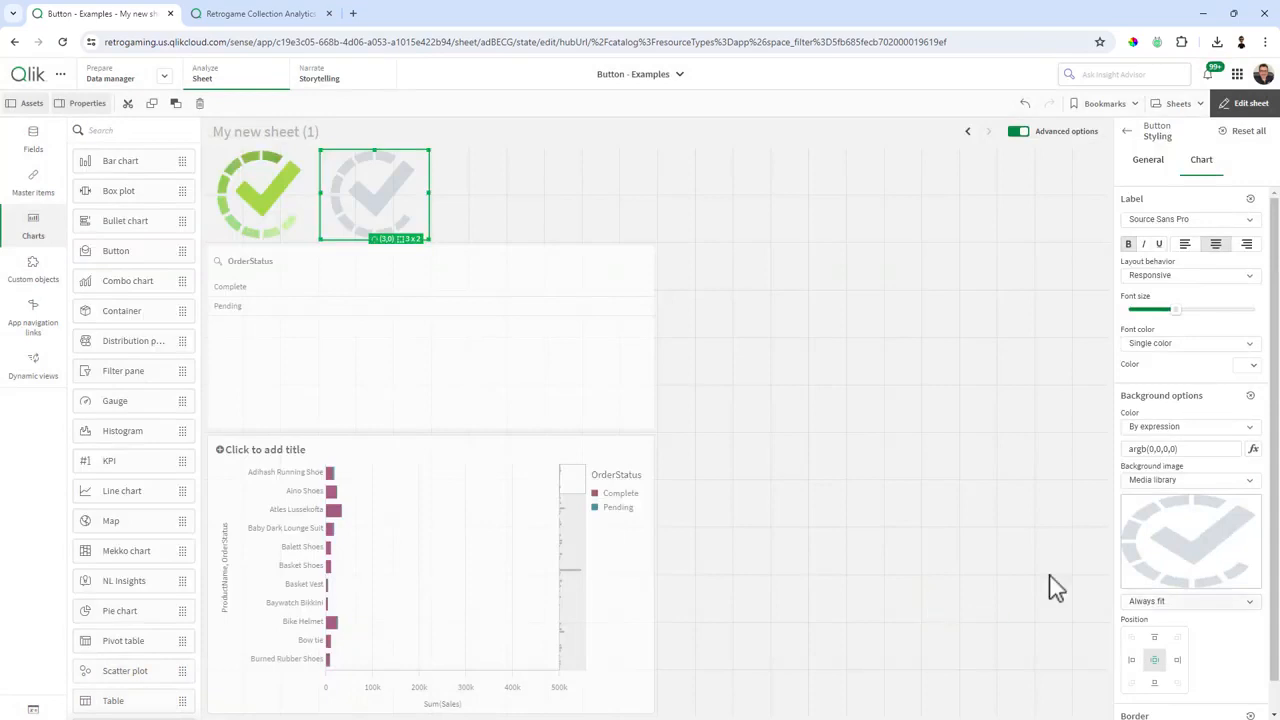
{"action": "left_click", "coordinate": [684, 343]}
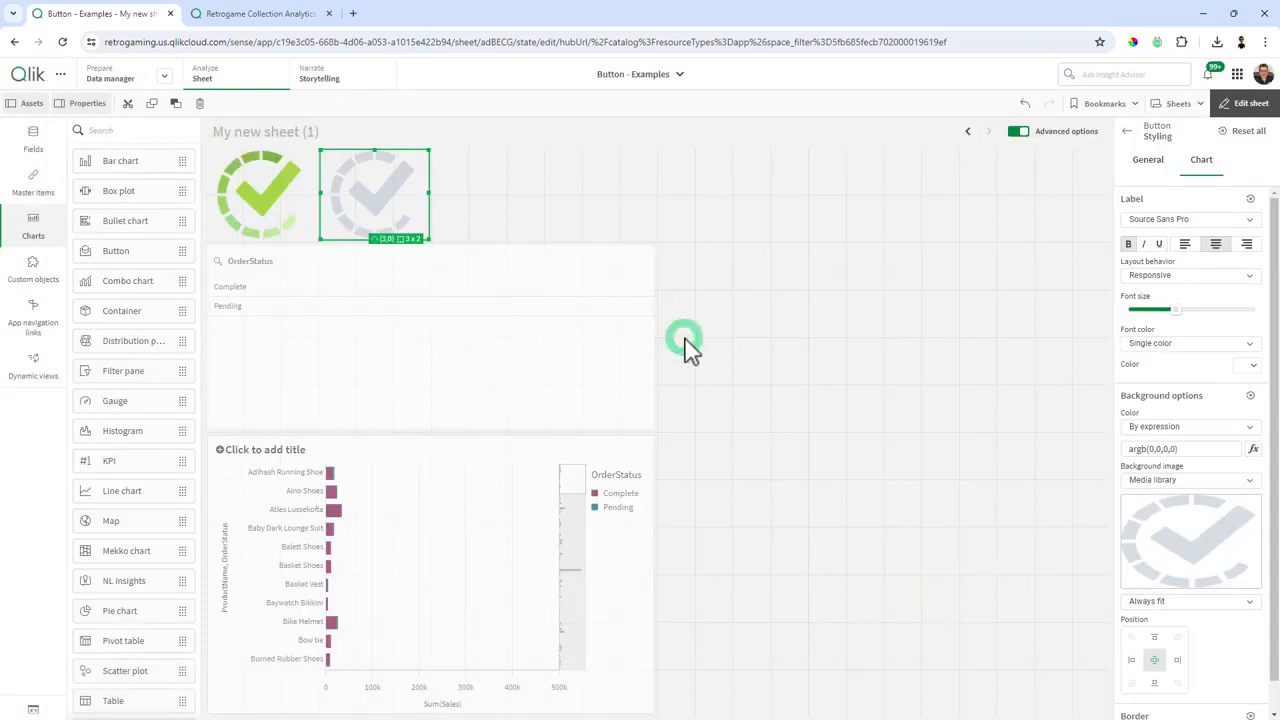
Duplicate the grey checkmark button and place the copy beside it at 4 x 2 grid cells
{"action": "left_click", "coordinate": [365, 207]}
{"action": "left_click", "coordinate": [543, 197]}
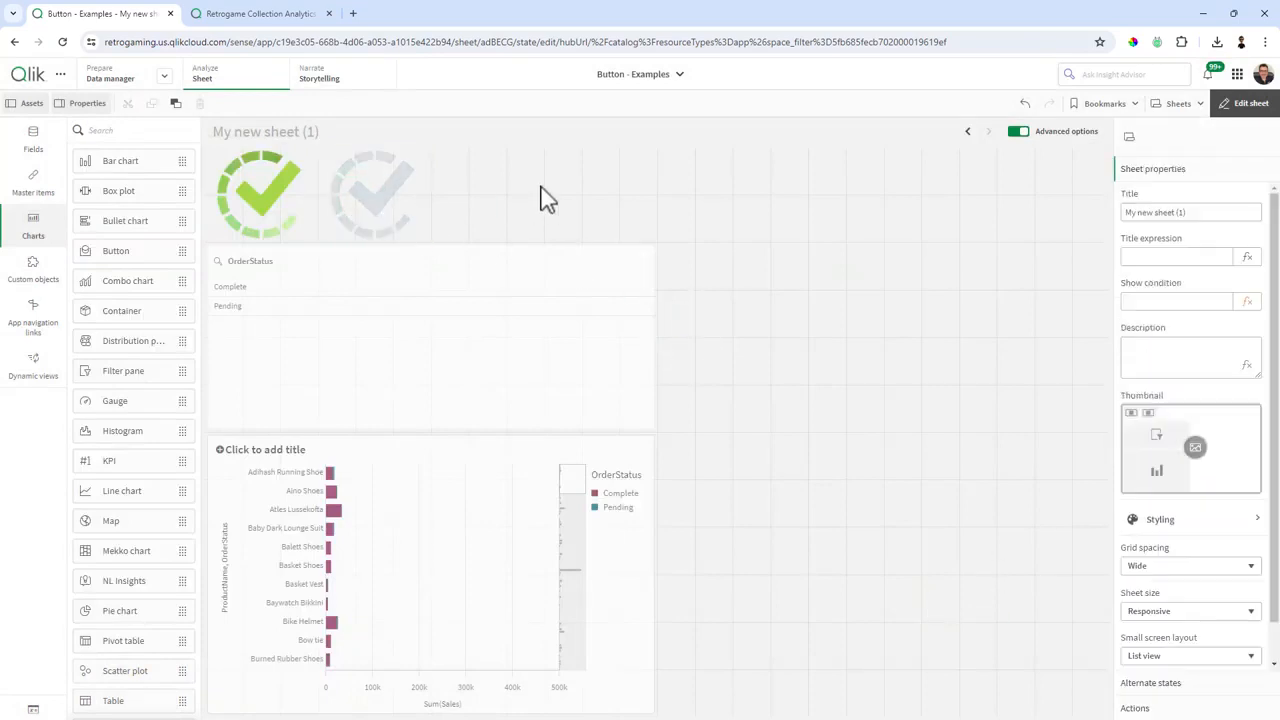
{"action": "key", "text": "ctrl+v"}
{"action": "left_click", "coordinate": [732, 254]}
{"action": "left_click_drag", "start_coordinate": [637, 233], "coordinate": [577, 200]}
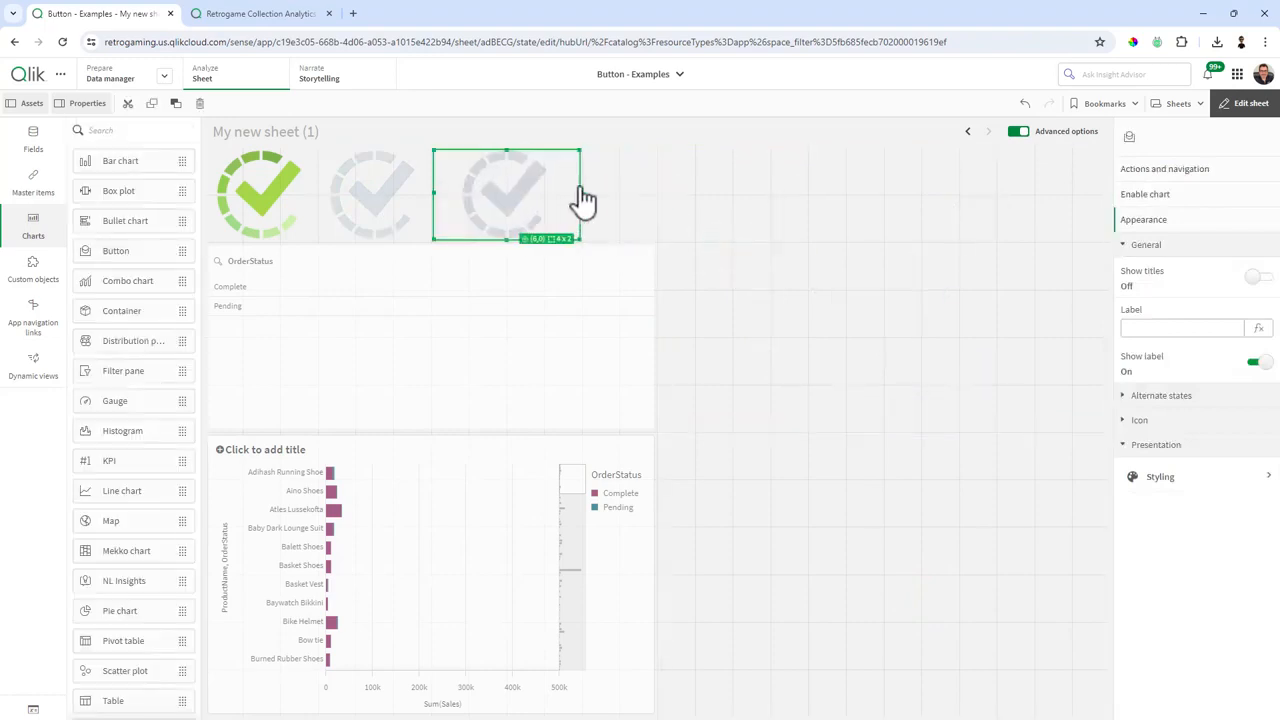
Replace the third button's background image with active_pending.png from the media library
{"action": "left_click", "coordinate": [1178, 482]}
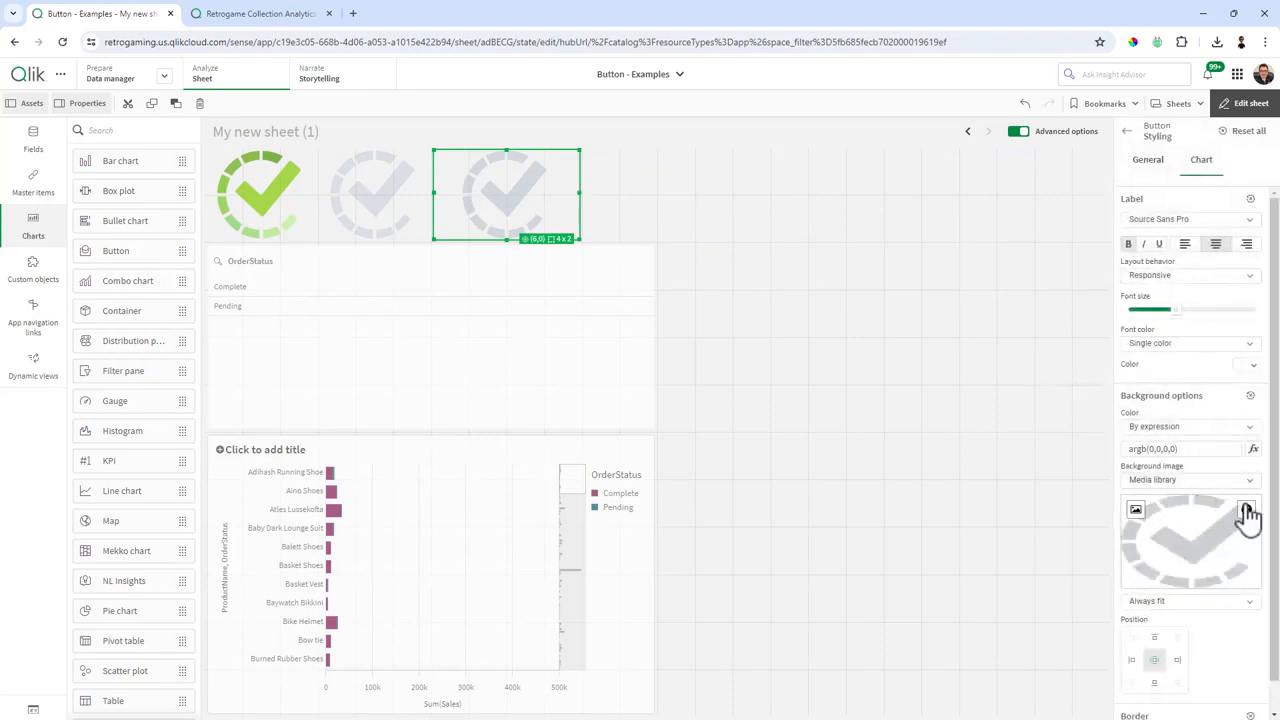
{"action": "left_click", "coordinate": [1247, 512]}
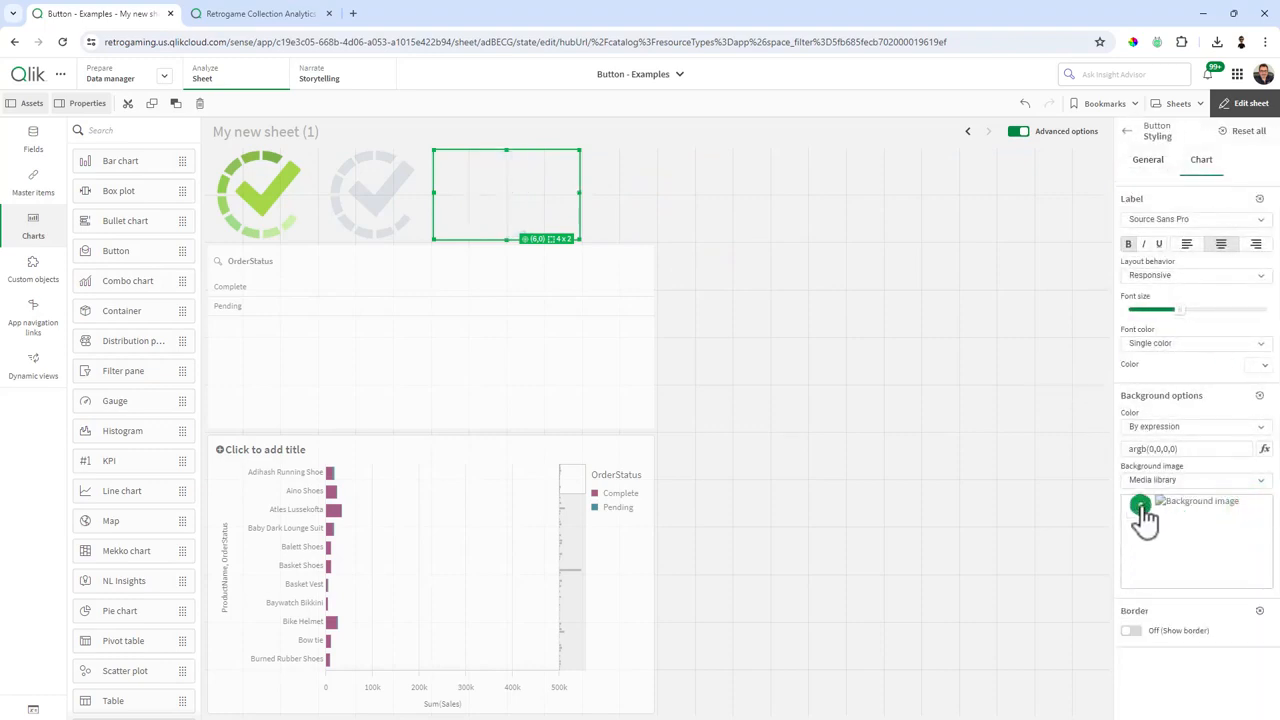
{"action": "left_click", "coordinate": [1143, 516]}
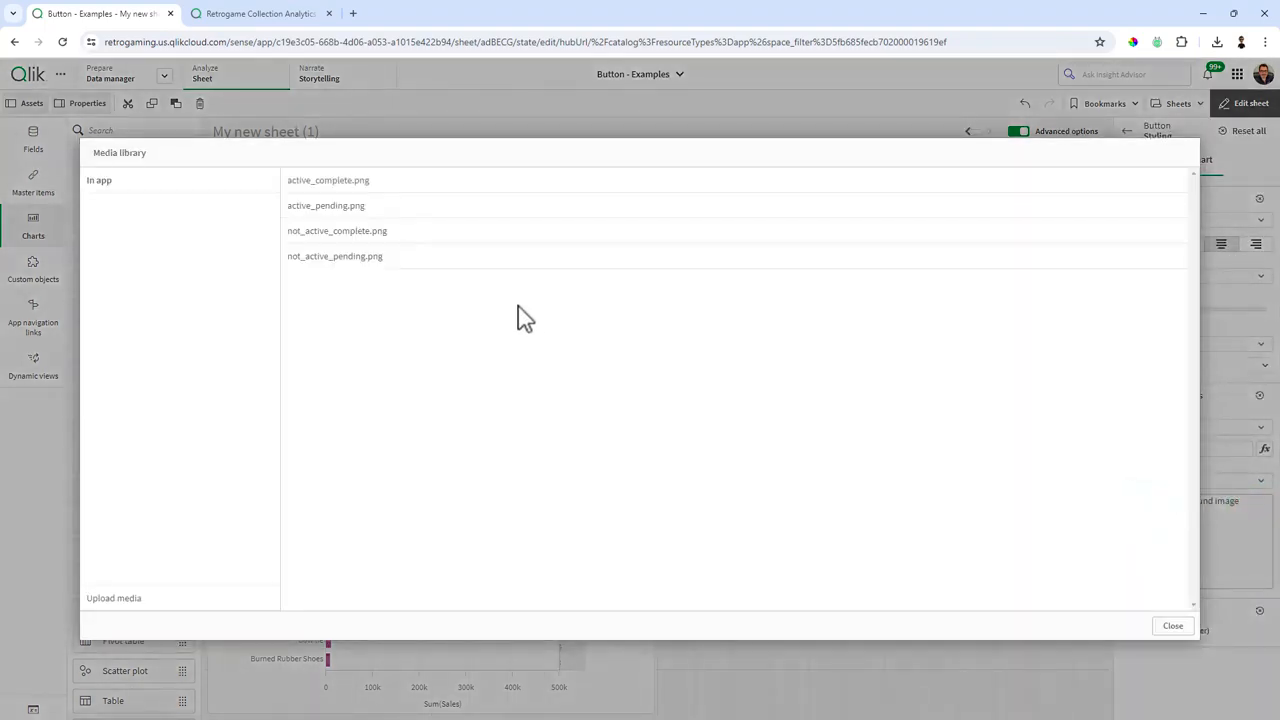
{"action": "left_click", "coordinate": [348, 207]}
{"action": "left_click", "coordinate": [923, 590]}
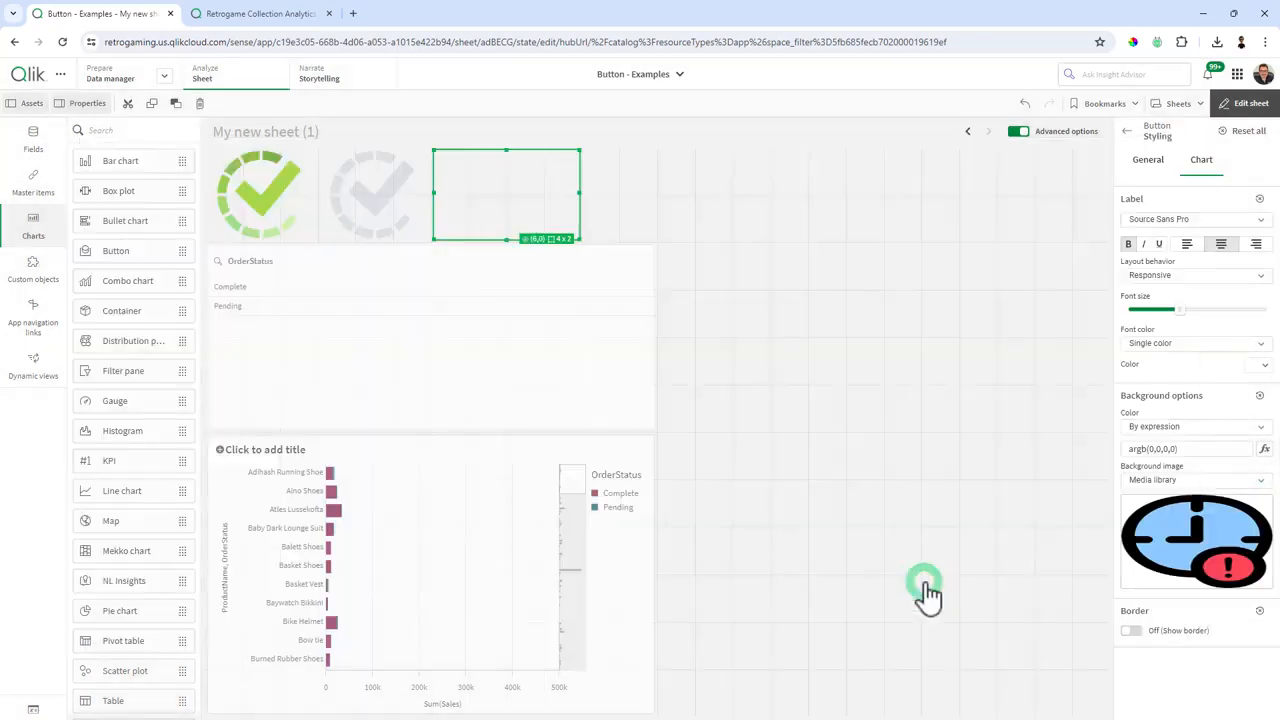
{"action": "left_click", "coordinate": [1008, 506]}
{"action": "left_click", "coordinate": [1130, 133]}
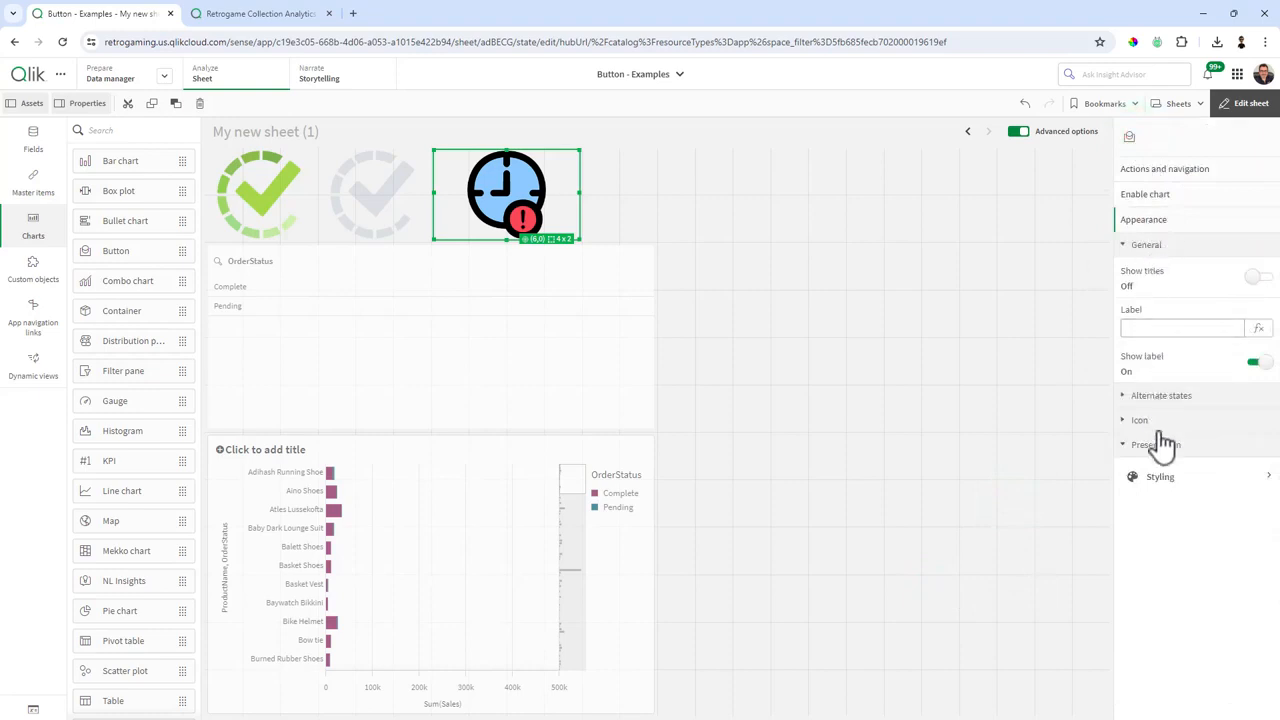
Set the value to Pending in both the clock button's OrderStatus field selection action and its set variable action
{"action": "left_click", "coordinate": [1162, 172]}
{"action": "left_click", "coordinate": [1178, 240]}
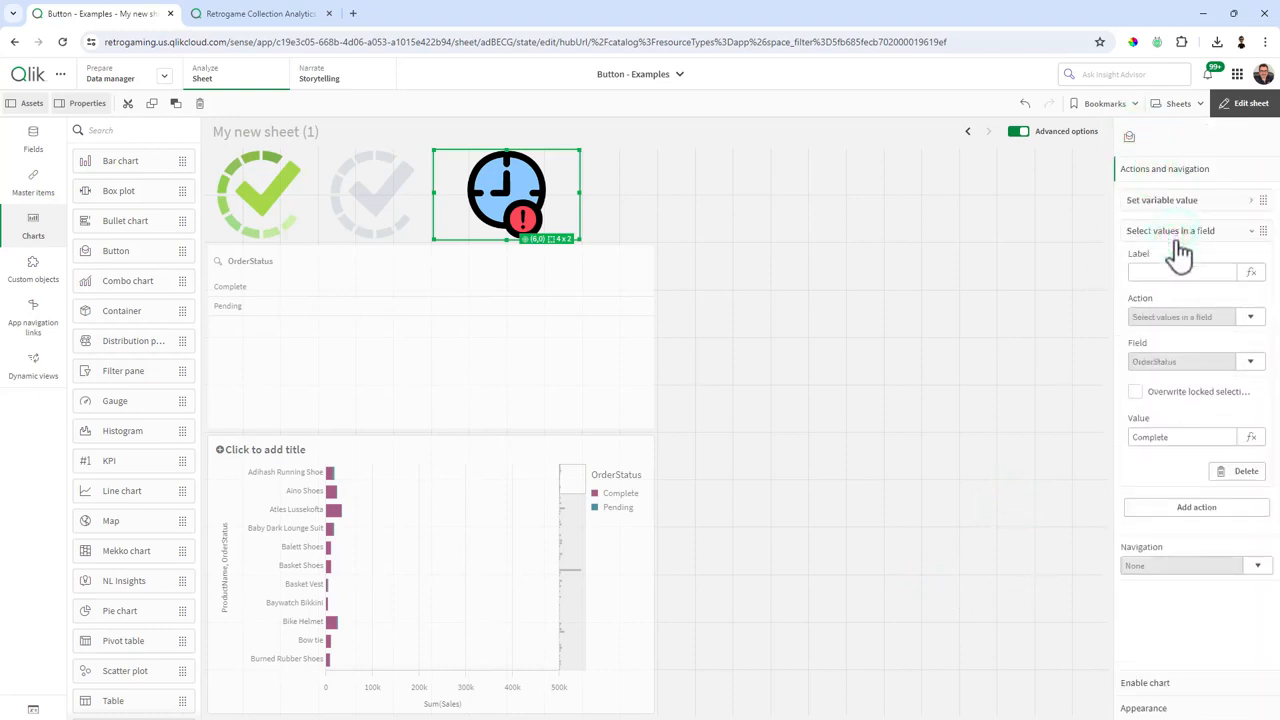
{"action": "left_click_drag", "start_coordinate": [1172, 437], "coordinate": [1100, 440]}
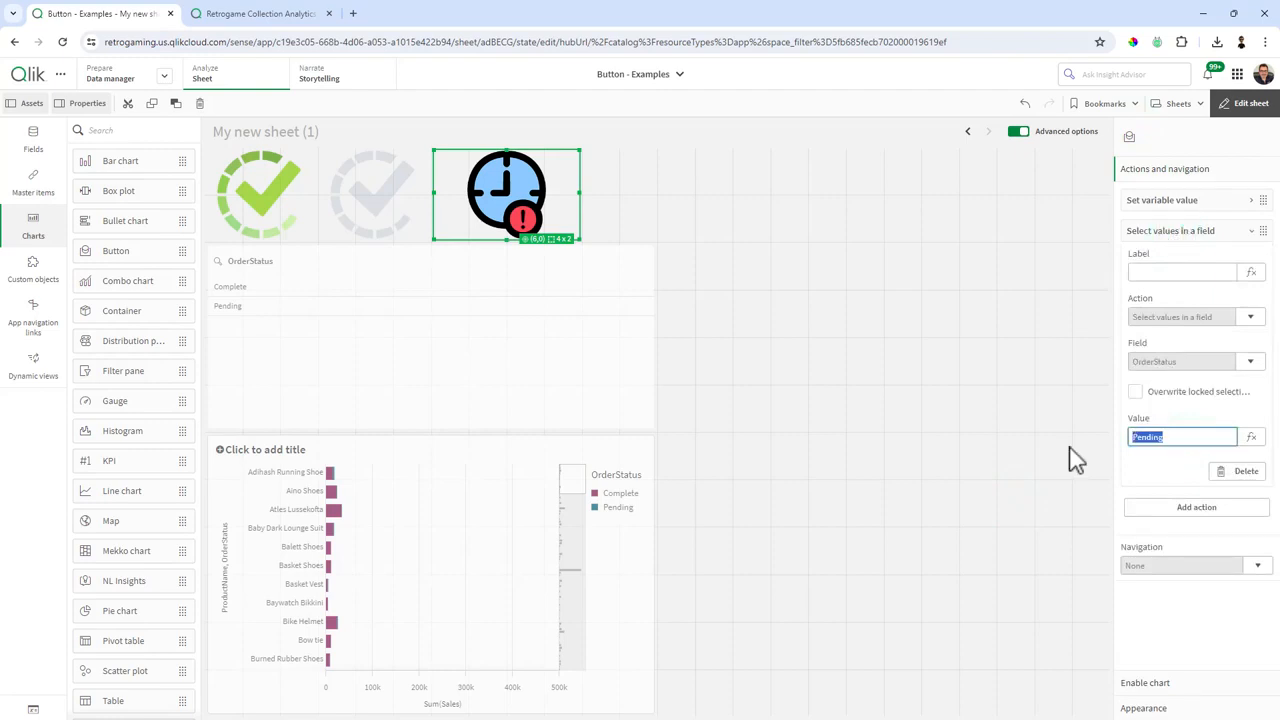
{"action": "left_click", "coordinate": [1166, 202]}
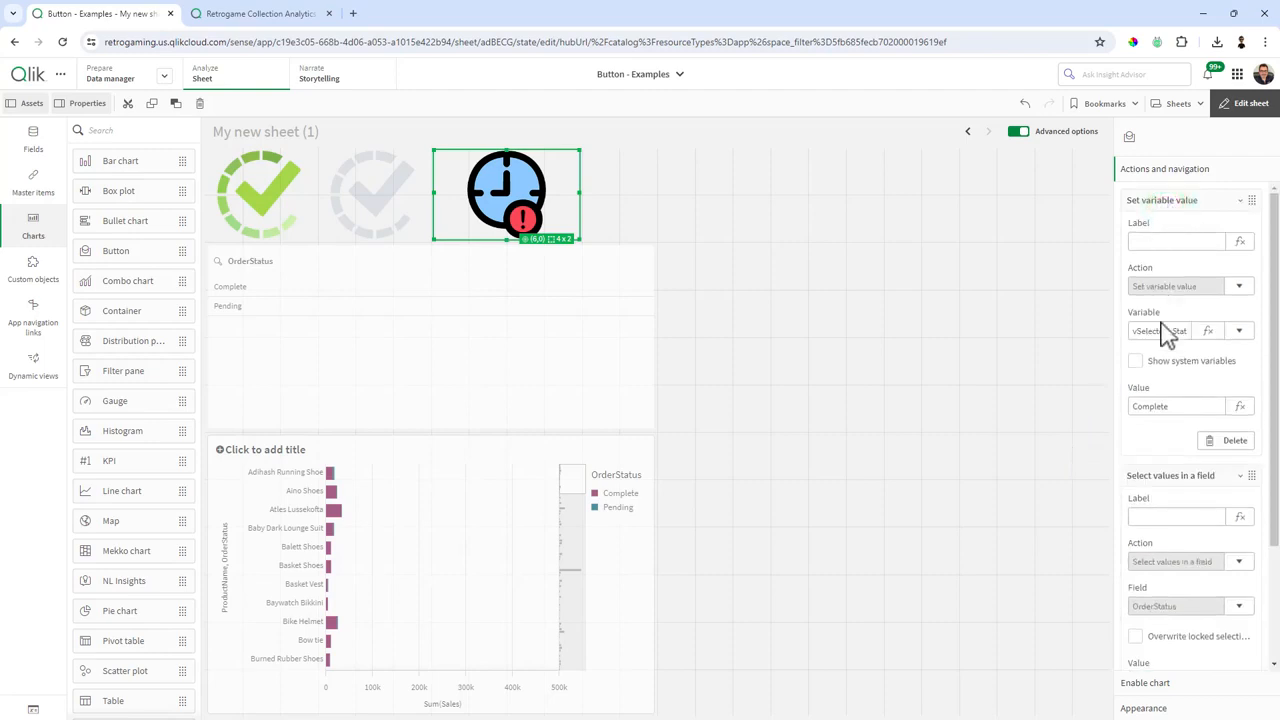
{"action": "left_click_drag", "start_coordinate": [1183, 408], "coordinate": [1125, 418]}
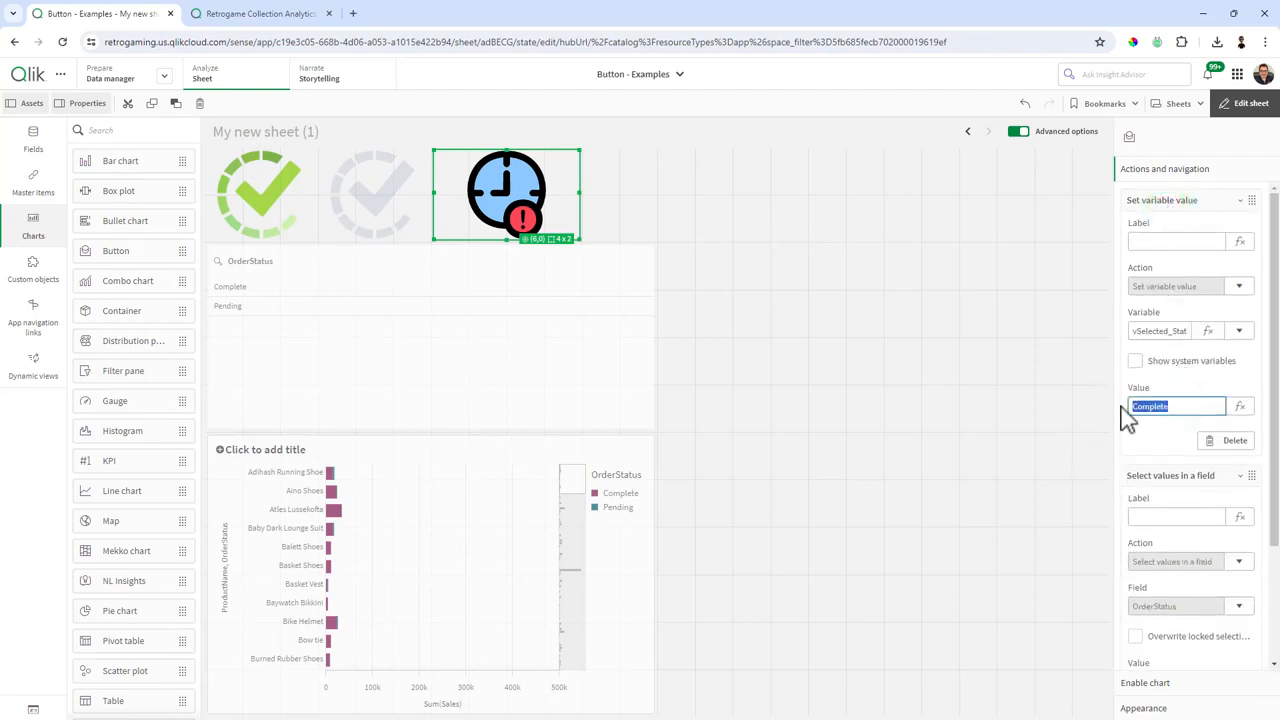
{"action": "type", "text": "Pending"}
{"action": "left_click", "coordinate": [980, 378]}
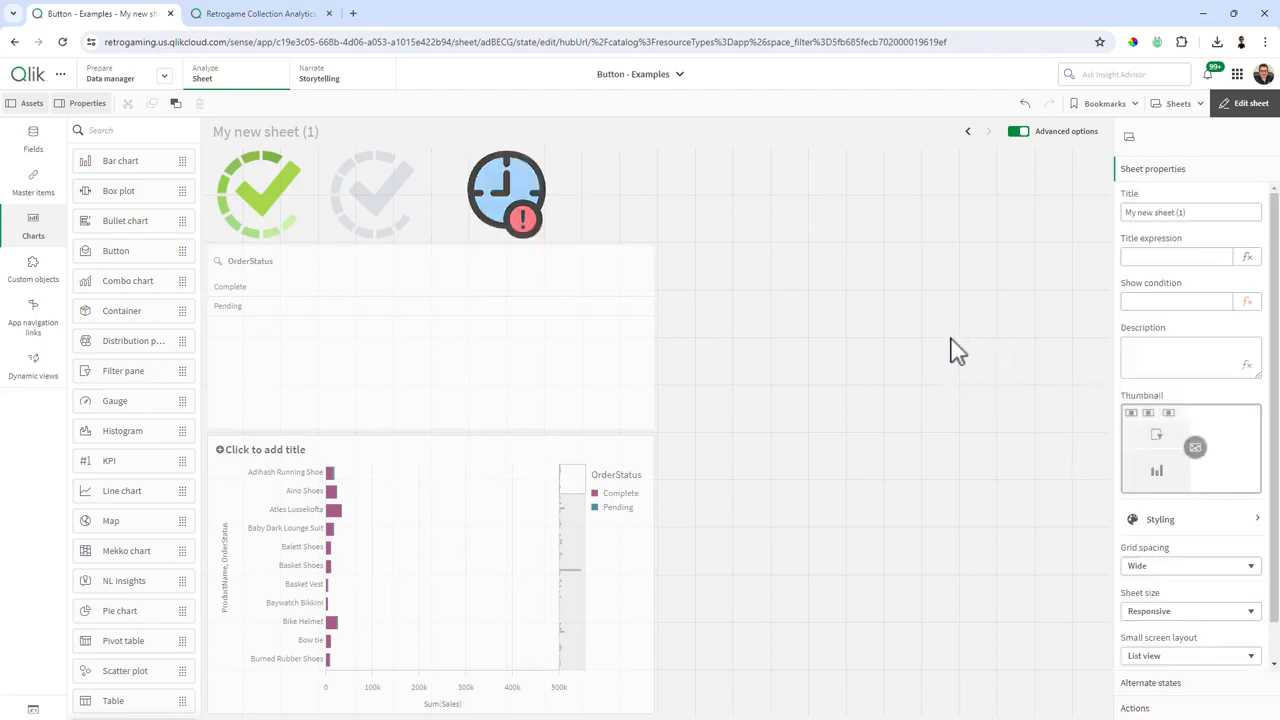
Test the sheet by alternating between the clock and green checkmark buttons outside edit mode, ending on Complete, and return to editing
{"action": "left_click", "coordinate": [1236, 106]}
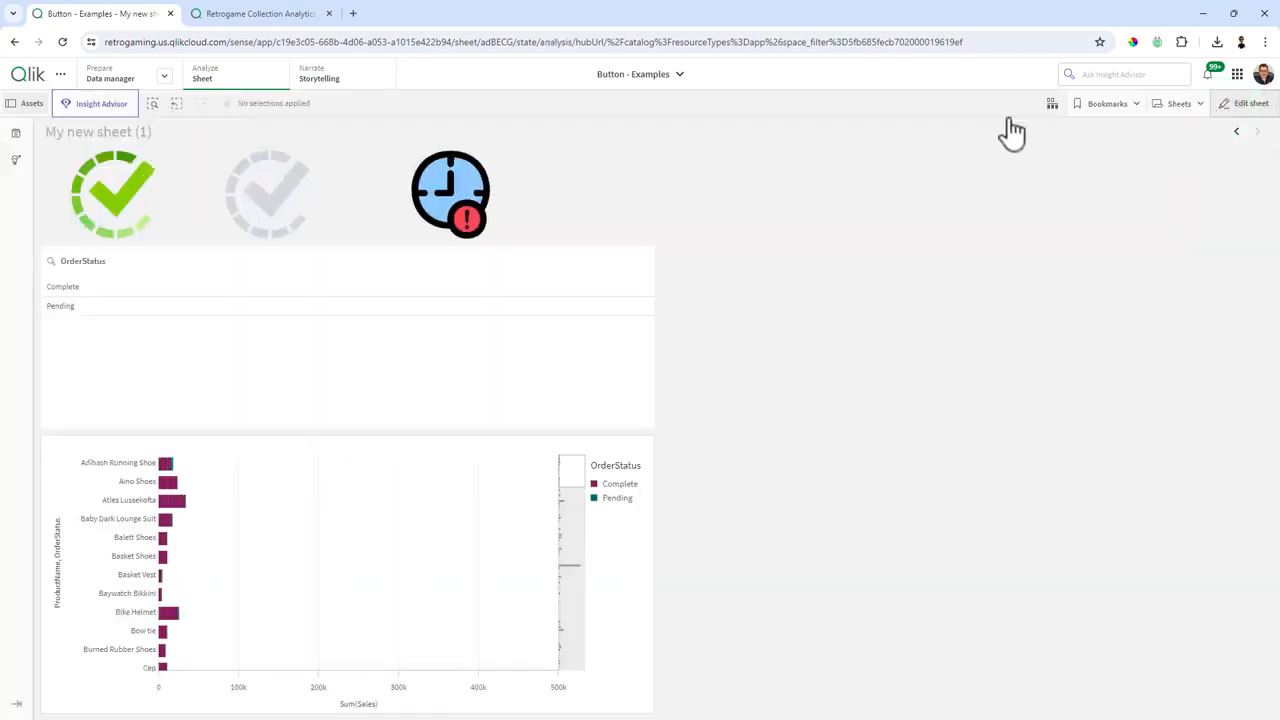
{"action": "left_click", "coordinate": [447, 210]}
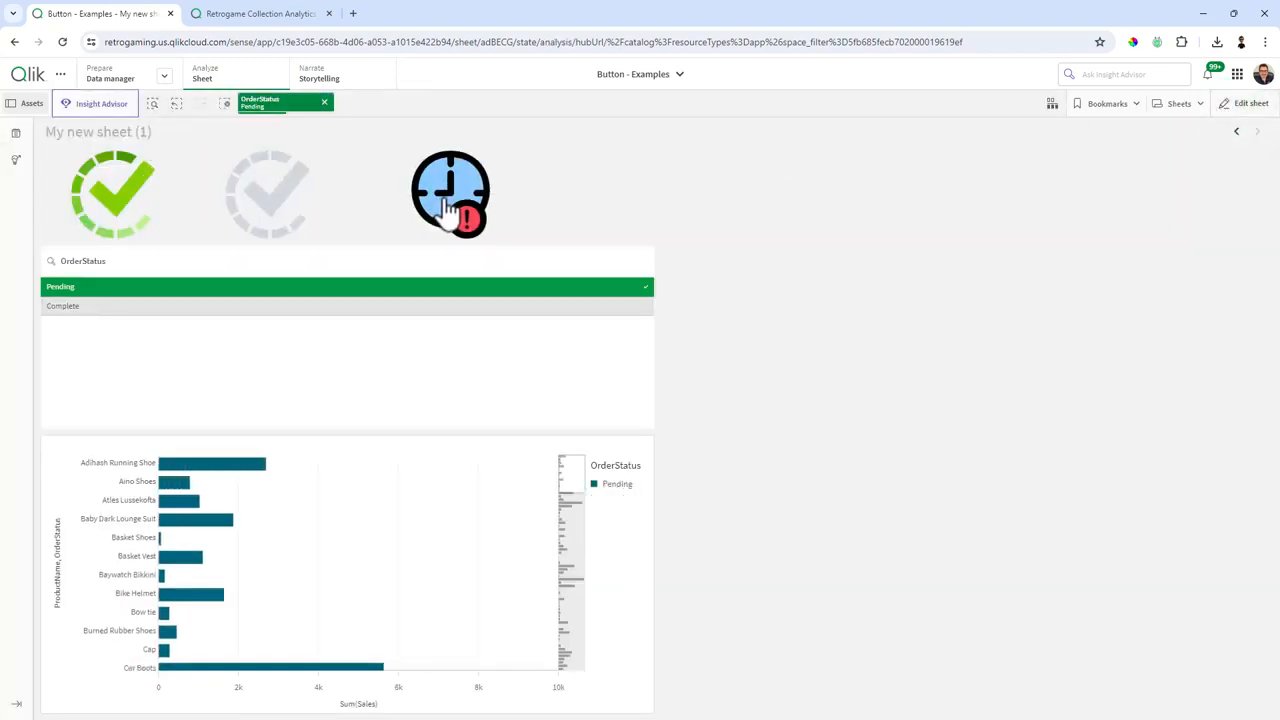
{"action": "left_click", "coordinate": [128, 195]}
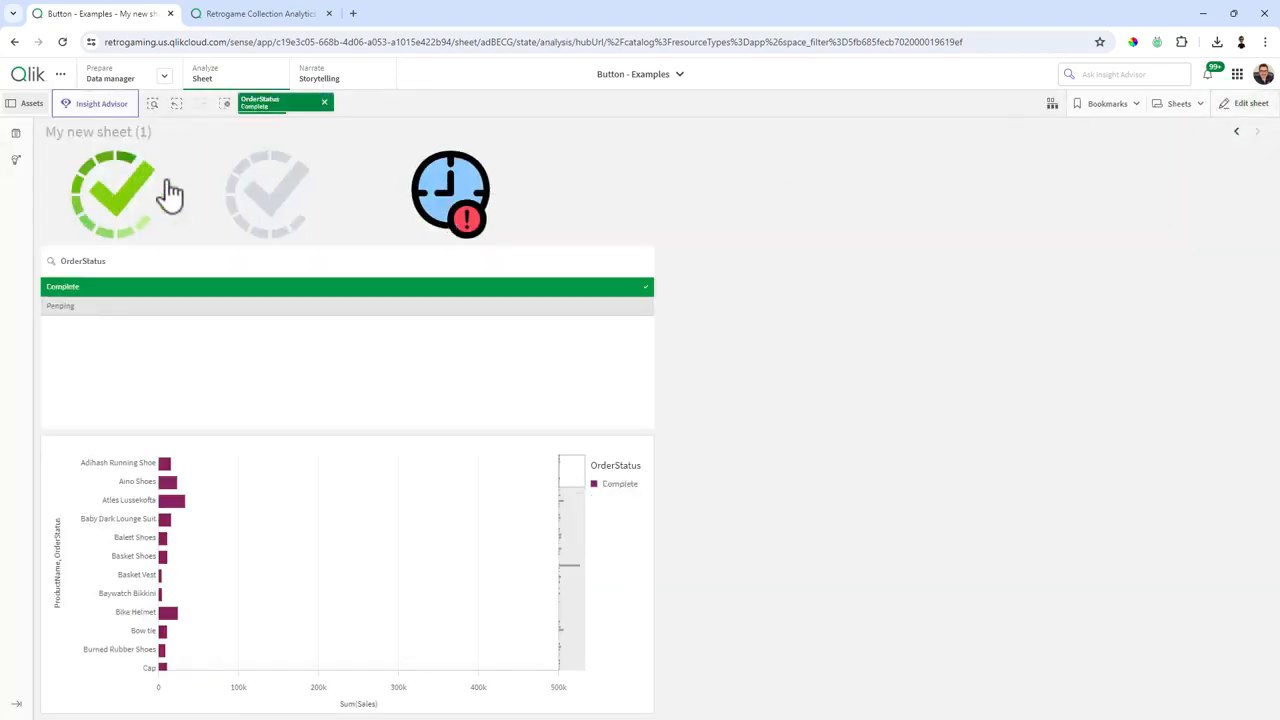
{"action": "left_click", "coordinate": [447, 212]}
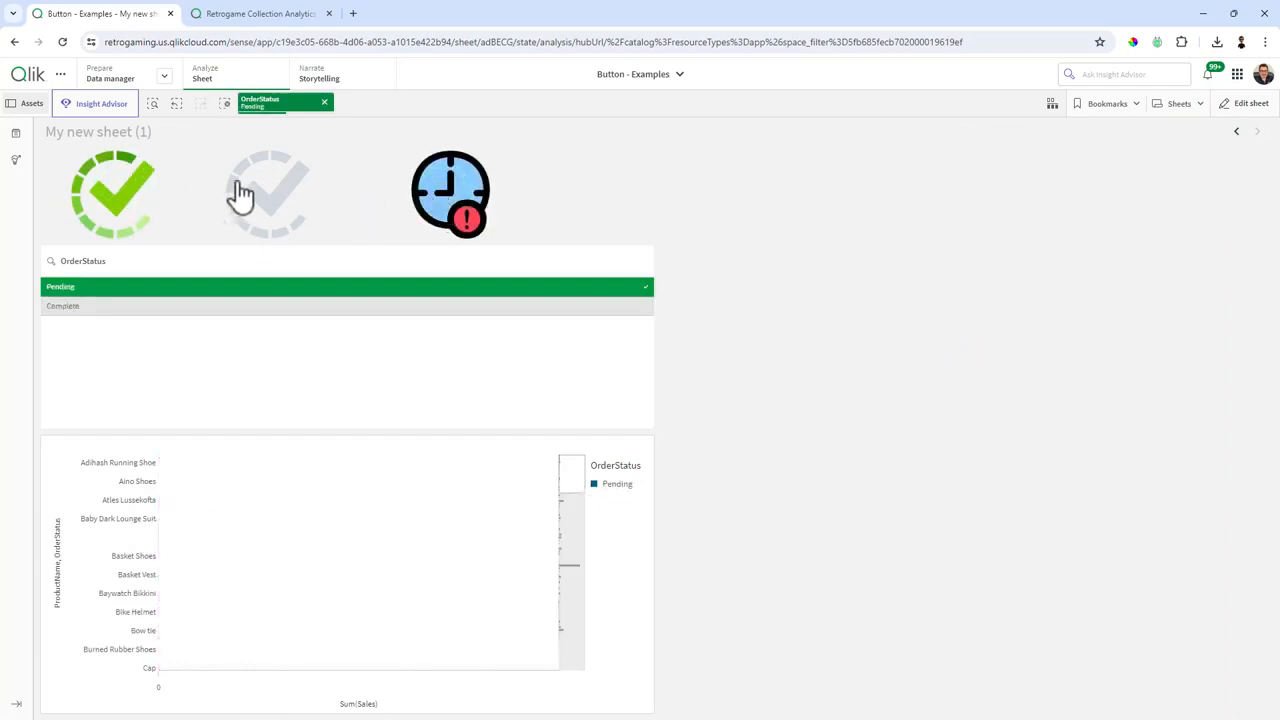
{"action": "left_click", "coordinate": [141, 193]}
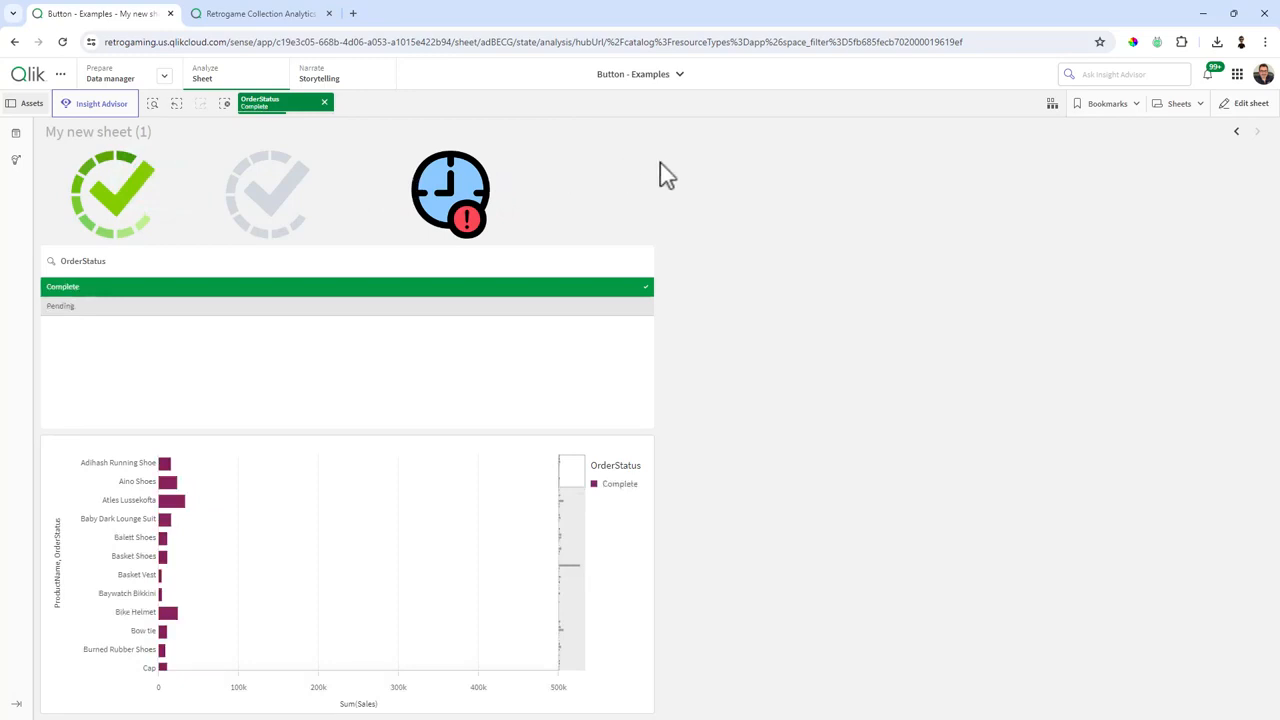
{"action": "left_click", "coordinate": [1245, 103]}
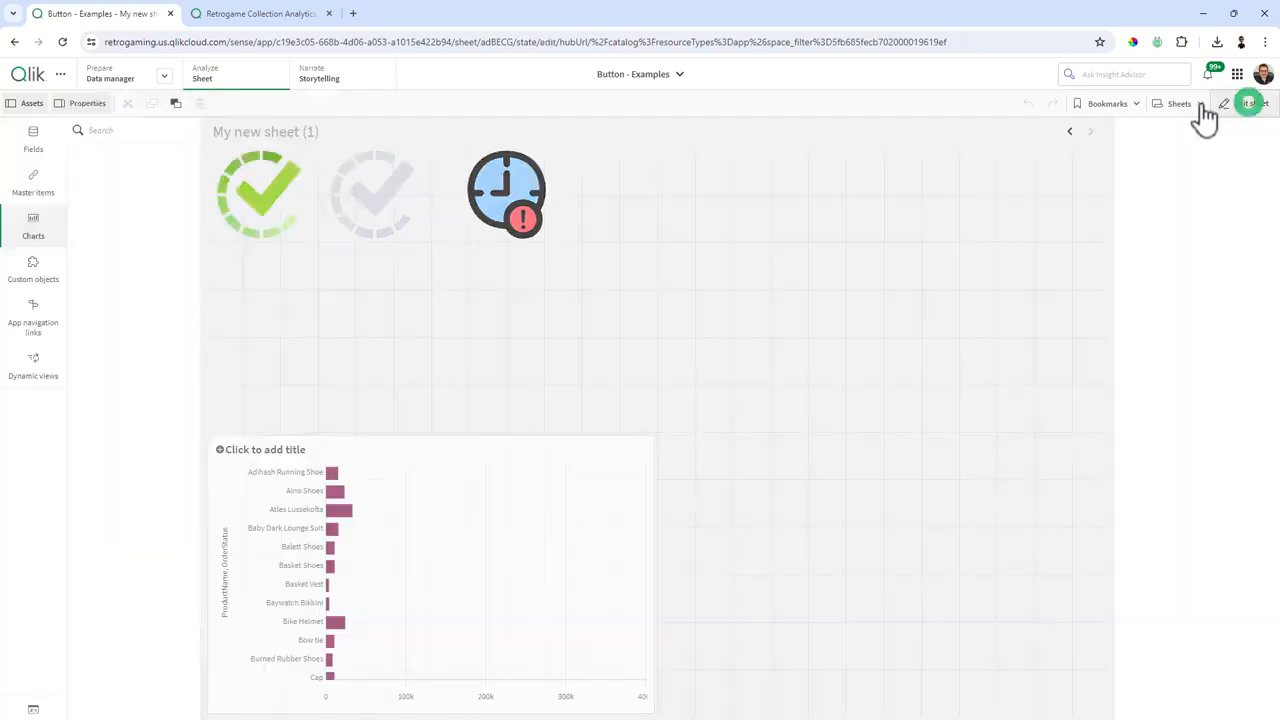
Duplicate the clock button and place the copy beside it at 3 x 2 grid cells
{"action": "left_click", "coordinate": [530, 192]}
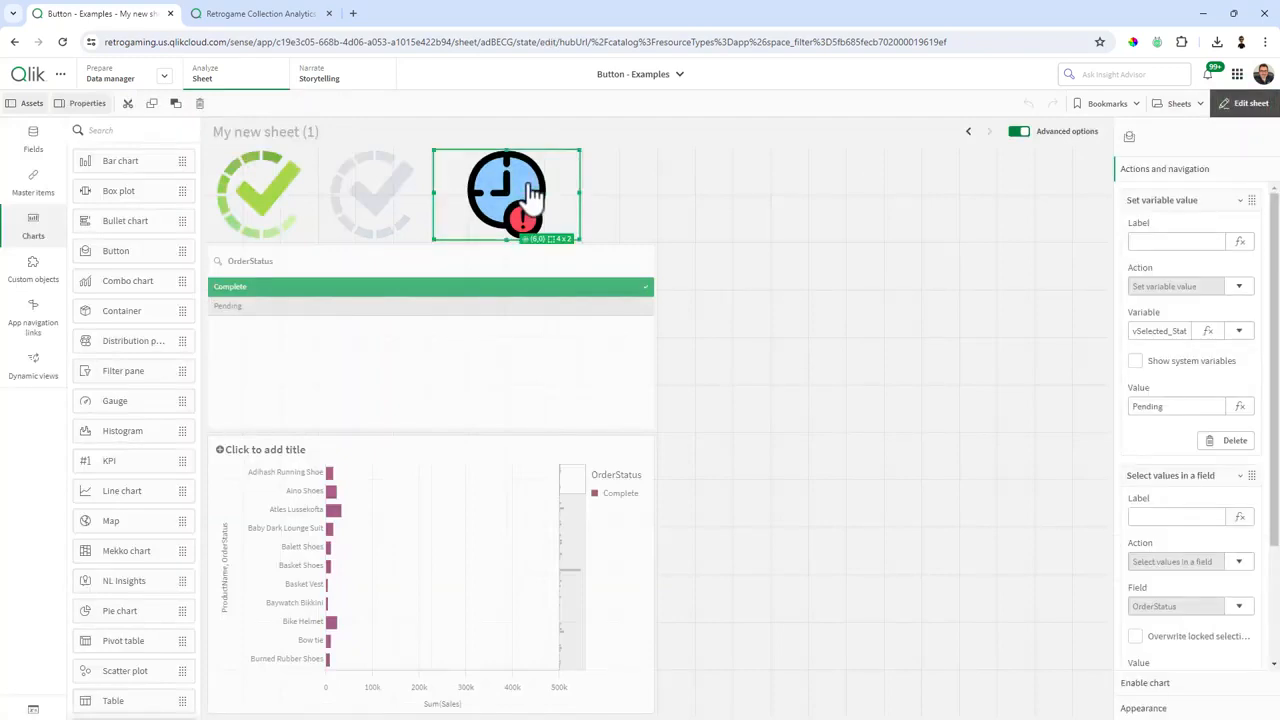
{"action": "key", "text": "ctrl+v"}
{"action": "left_click_drag", "start_coordinate": [730, 242], "coordinate": [705, 205]}
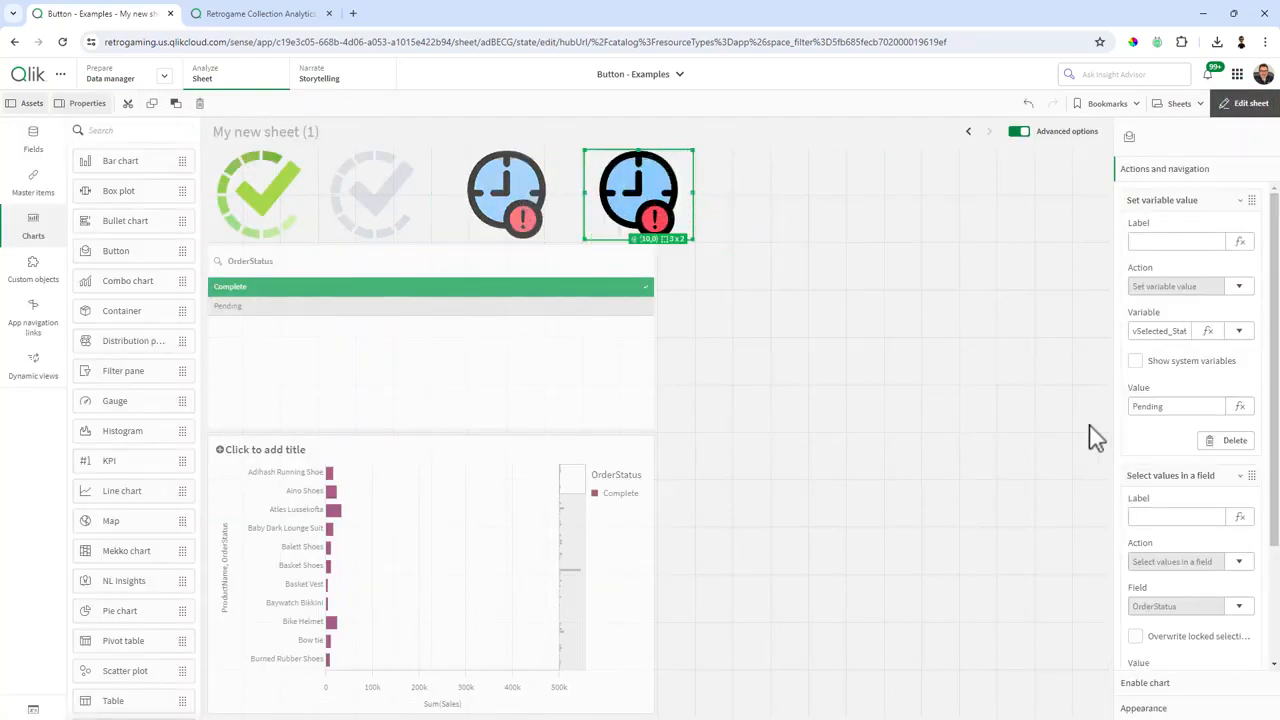
Replace the copied clock button's background image with not_active_pending.png from the media library
{"action": "scroll", "coordinate": [1188, 537], "scroll_direction": "down", "scroll_amount": 3}
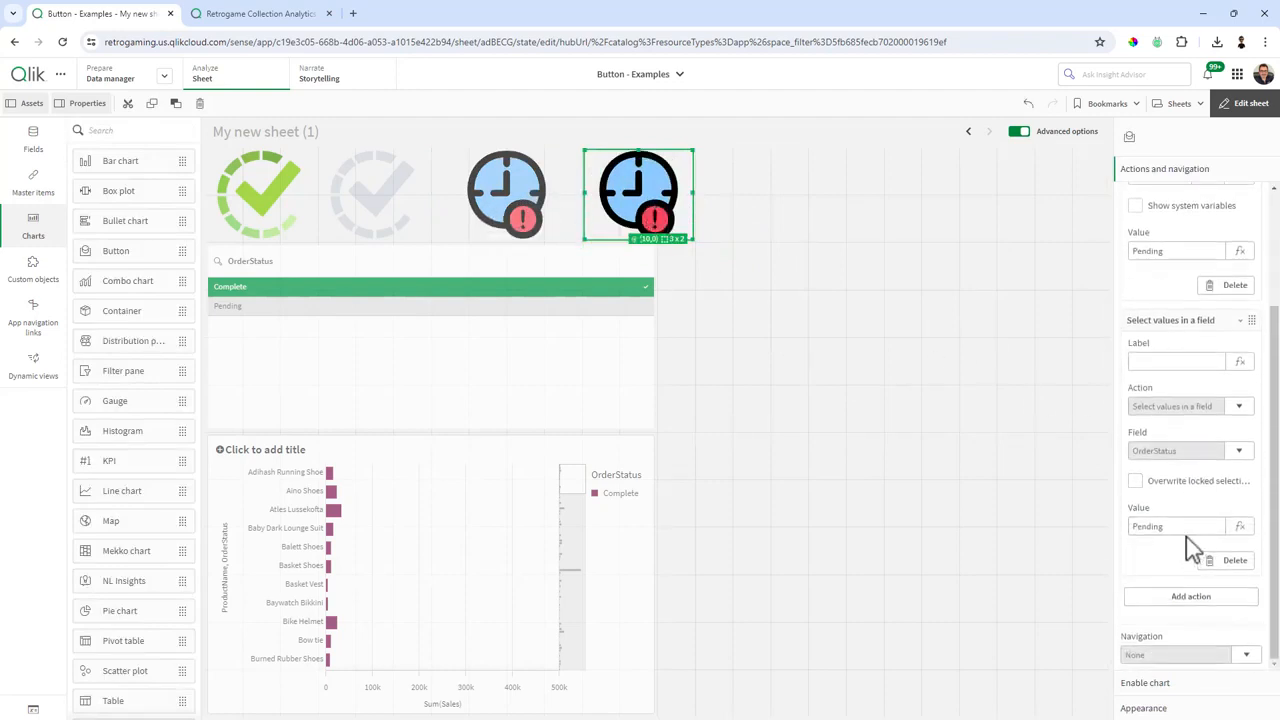
{"action": "left_click", "coordinate": [1148, 707]}
{"action": "left_click", "coordinate": [1198, 482]}
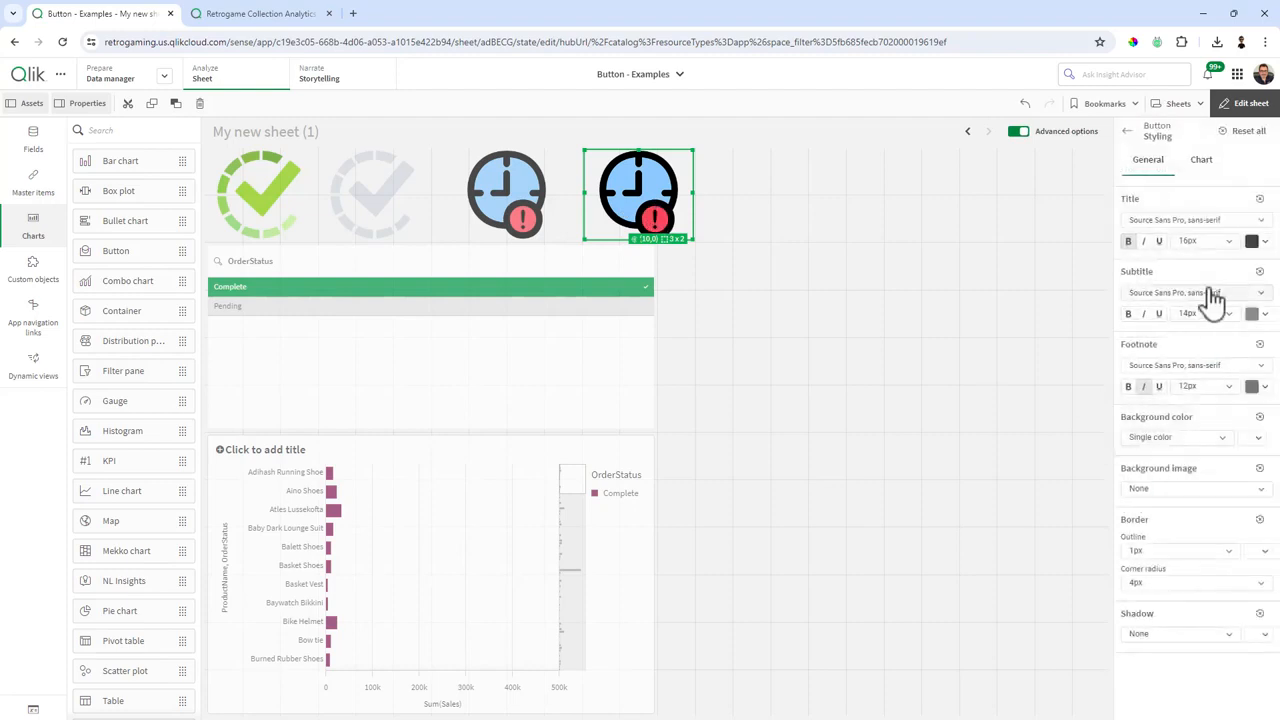
{"action": "left_click", "coordinate": [1203, 163]}
{"action": "left_click", "coordinate": [1243, 508]}
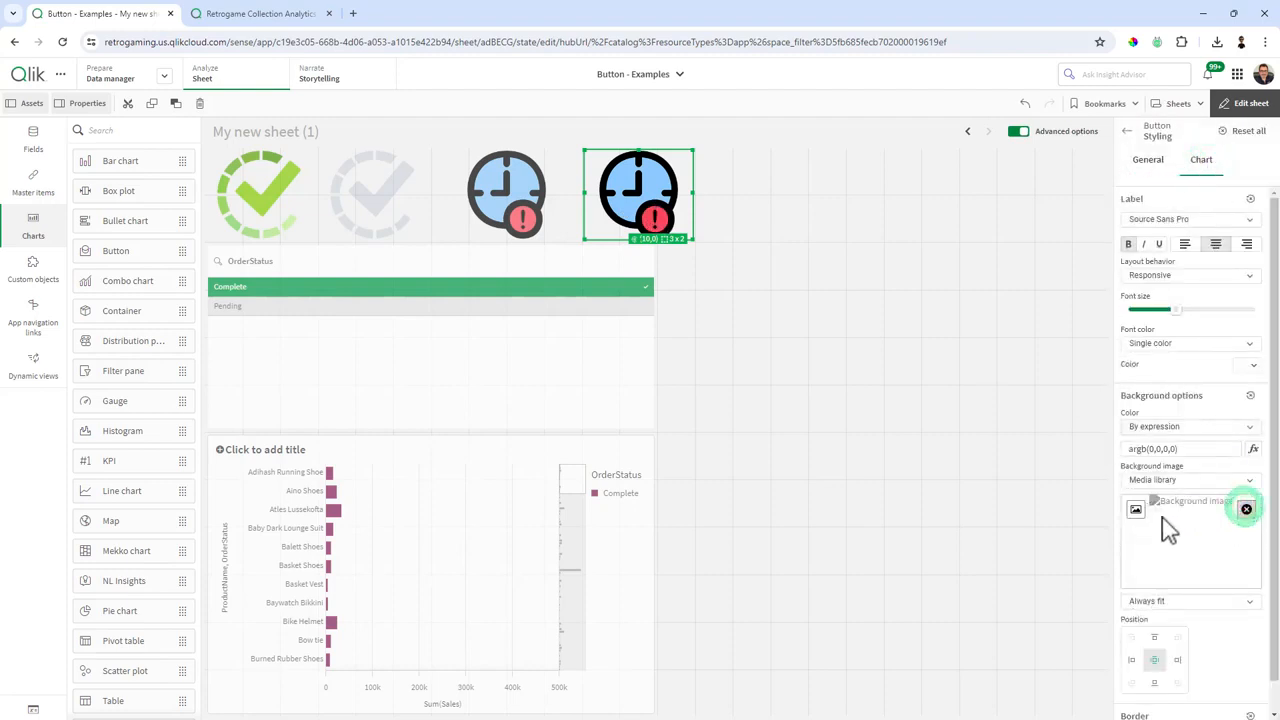
{"action": "left_click", "coordinate": [1136, 522]}
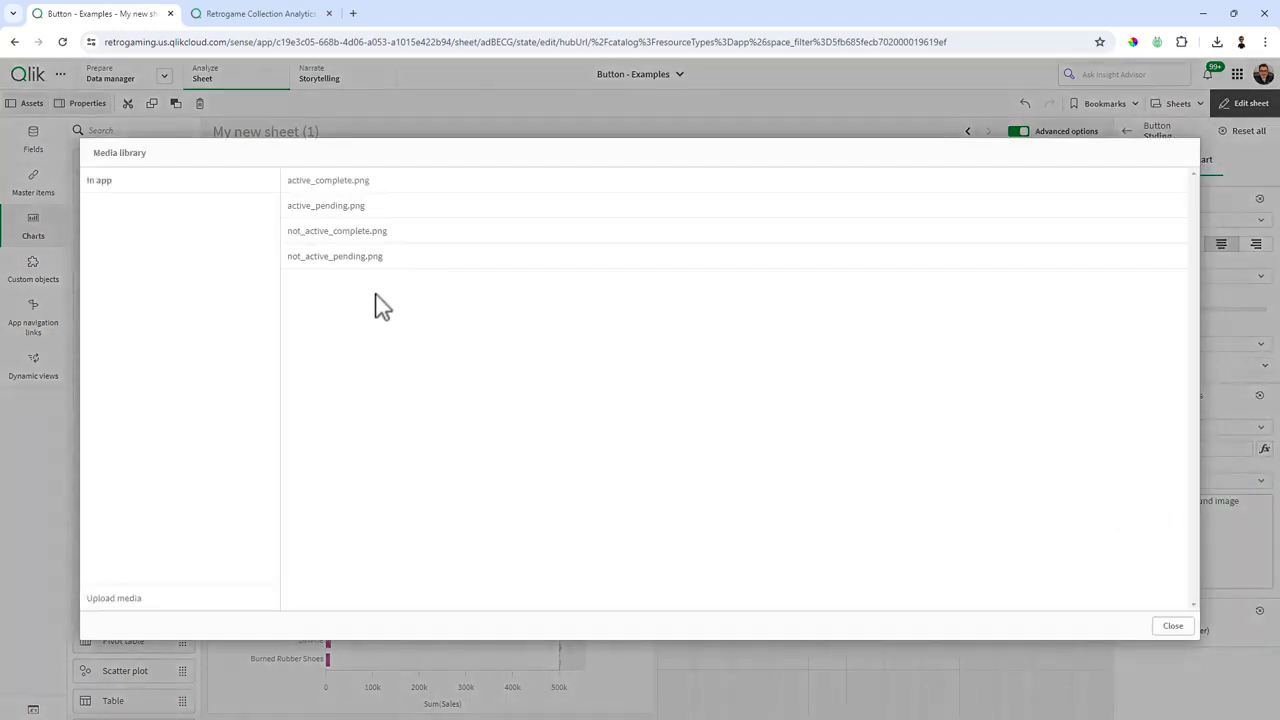
{"action": "left_click", "coordinate": [360, 258]}
{"action": "left_click", "coordinate": [920, 592]}
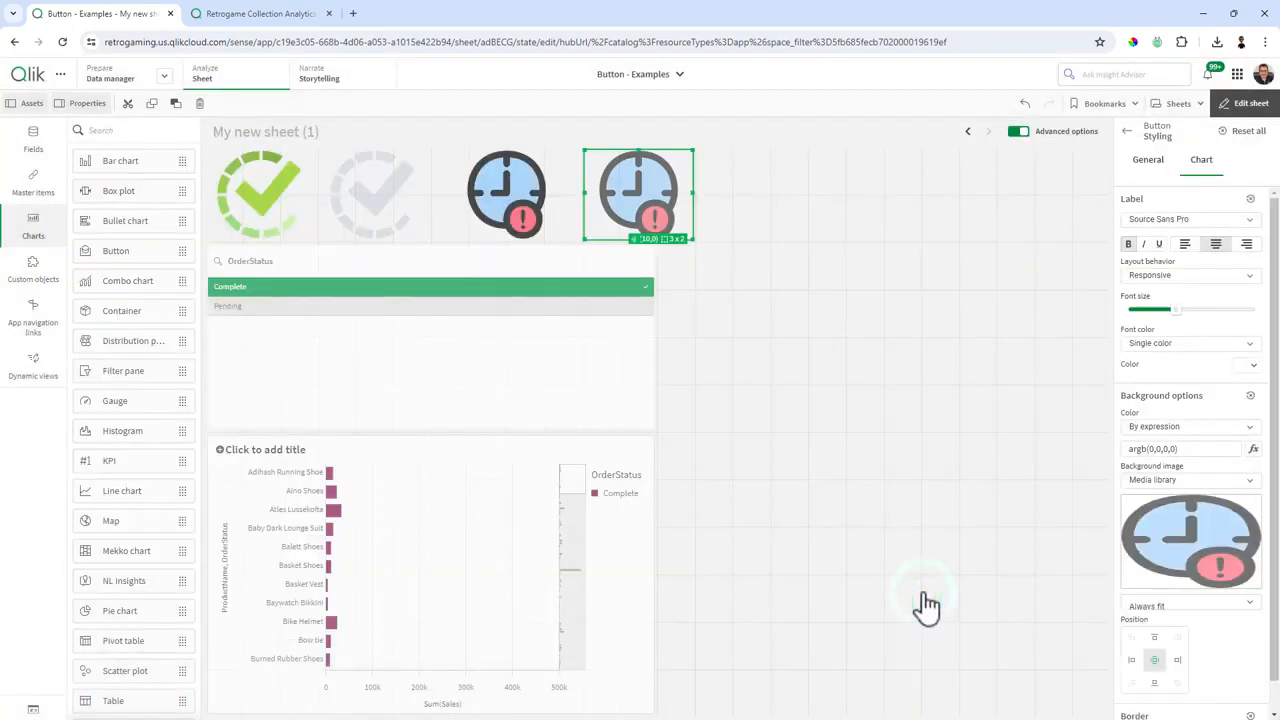
{"action": "left_click", "coordinate": [745, 425]}
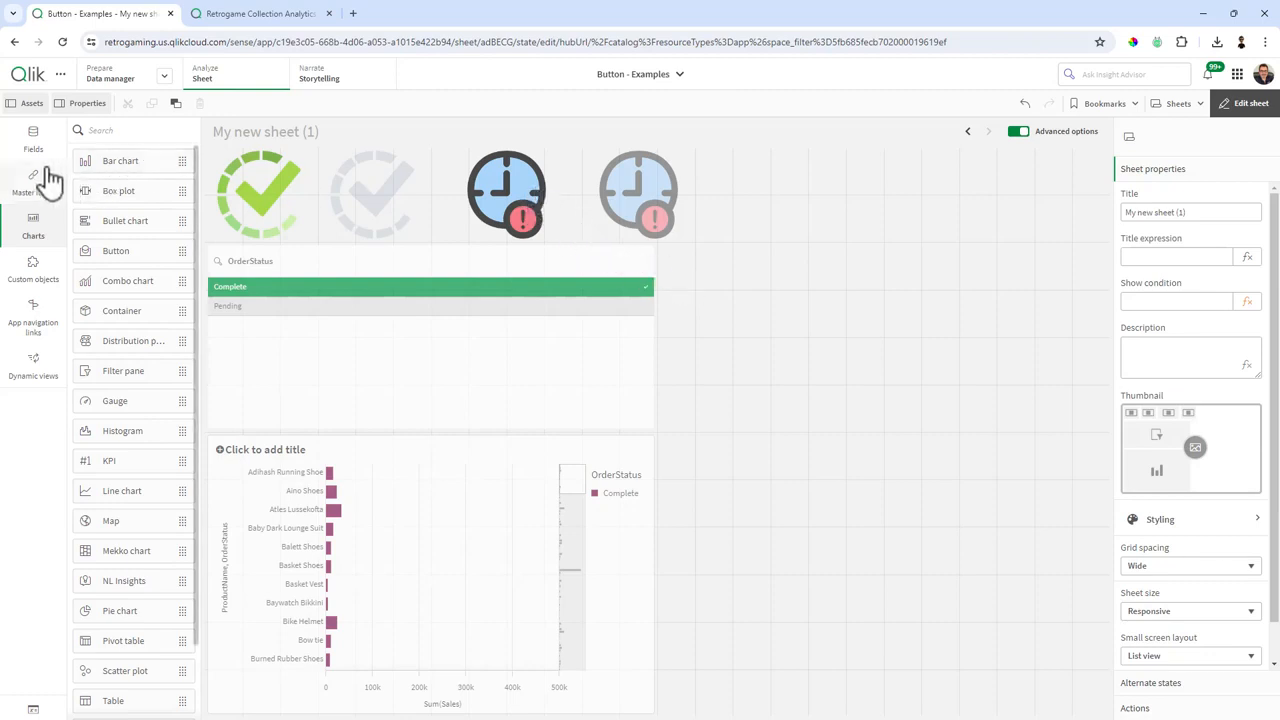
Save the green checkmark button as a master visualization named "Complete - Active"
{"action": "left_click", "coordinate": [45, 200]}
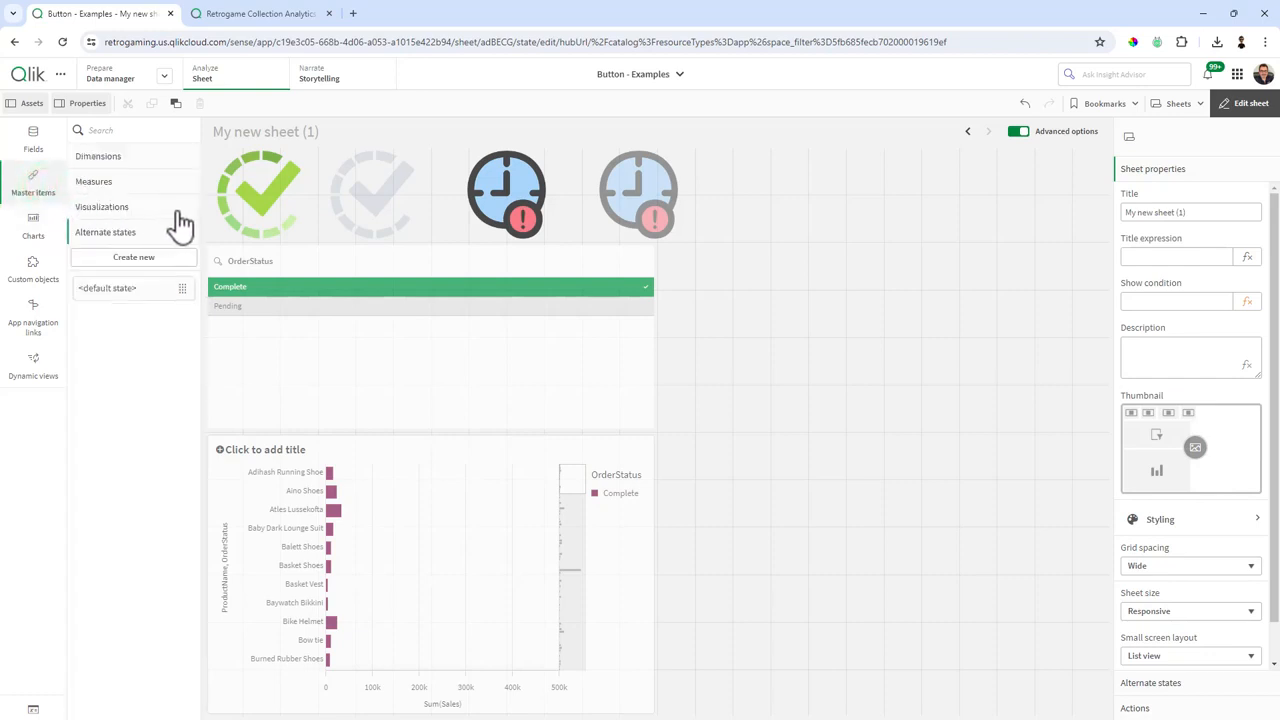
{"action": "left_click", "coordinate": [113, 210]}
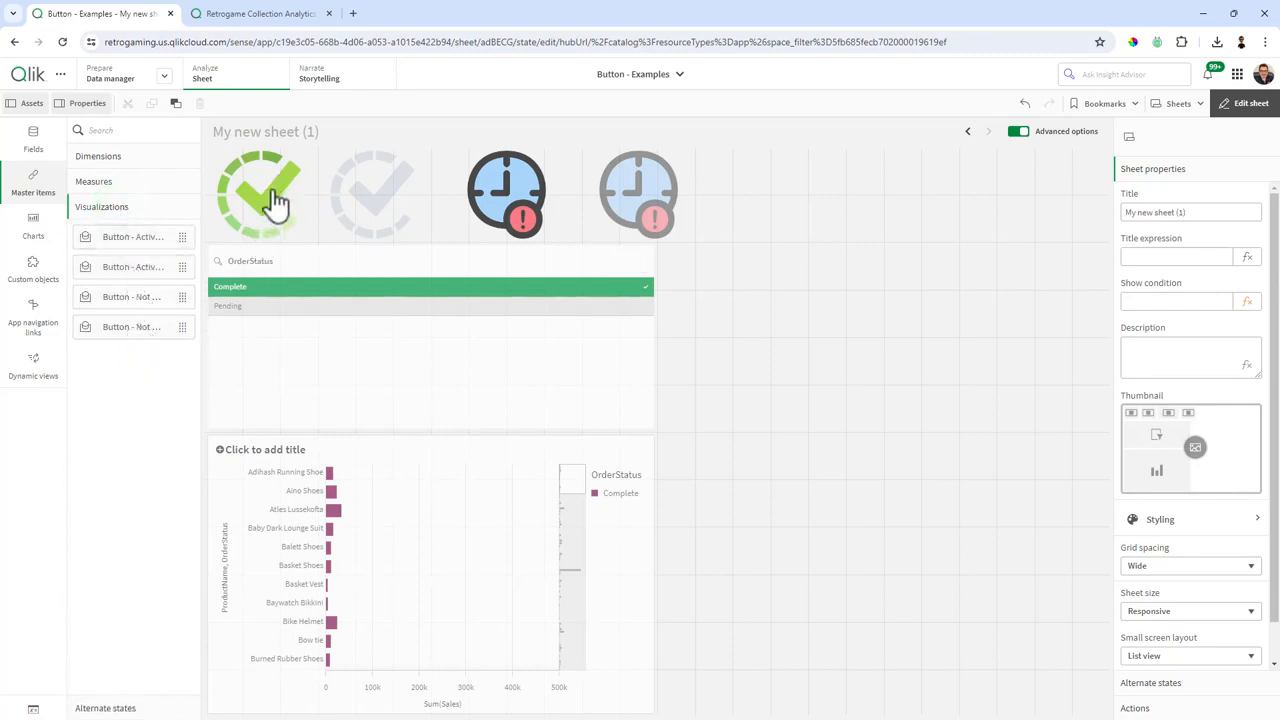
{"action": "left_click_drag", "start_coordinate": [257, 240], "coordinate": [134, 422]}
{"action": "left_click", "coordinate": [614, 317]}
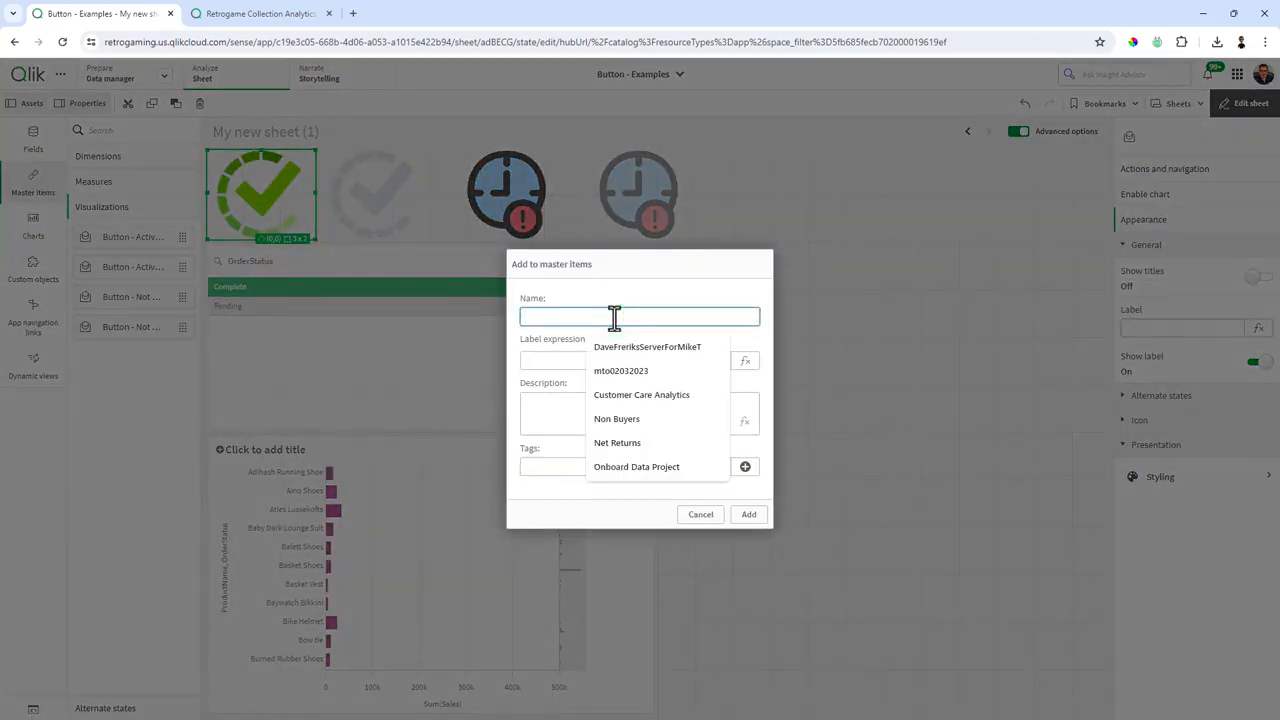
{"action": "type", "text": "Complete - Active"}
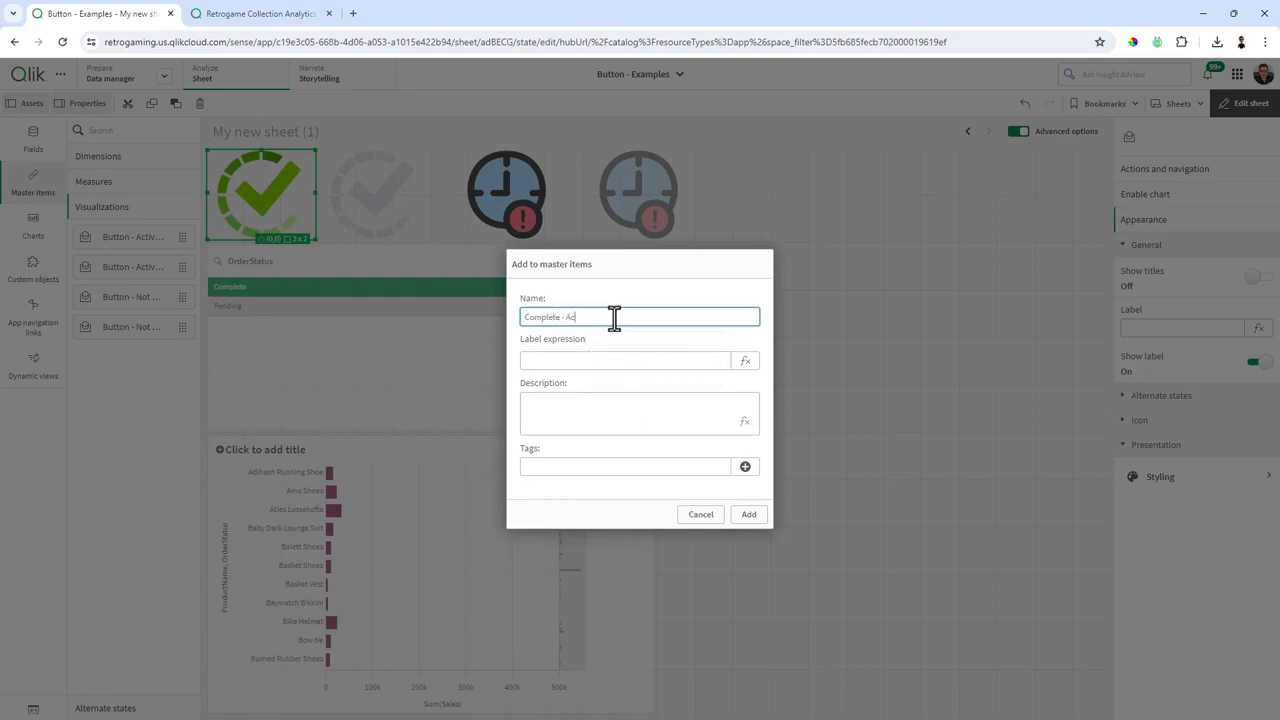
{"action": "left_click", "coordinate": [749, 514]}
Save the grey checkmark button as a master visualization named "Complete - Not Active"
{"action": "left_click_drag", "start_coordinate": [388, 205], "coordinate": [143, 434]}
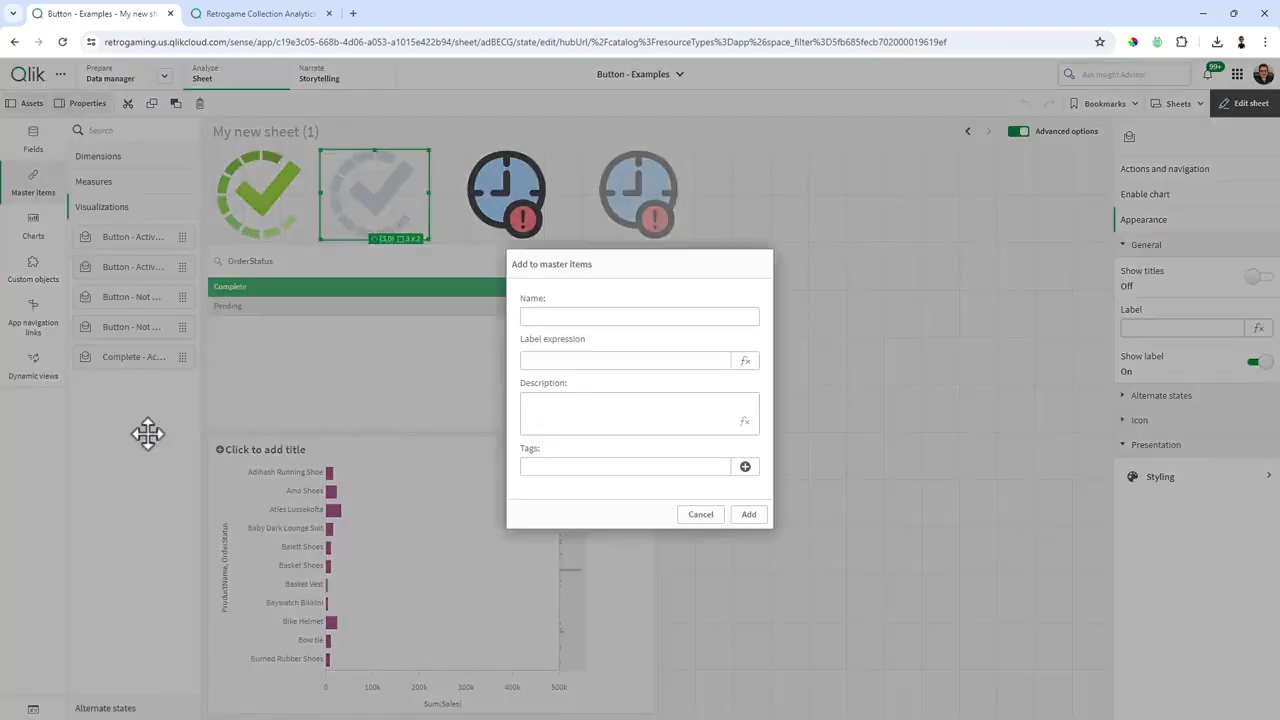
{"action": "left_click", "coordinate": [550, 318]}
{"action": "type", "text": "Complete - Not Active"}
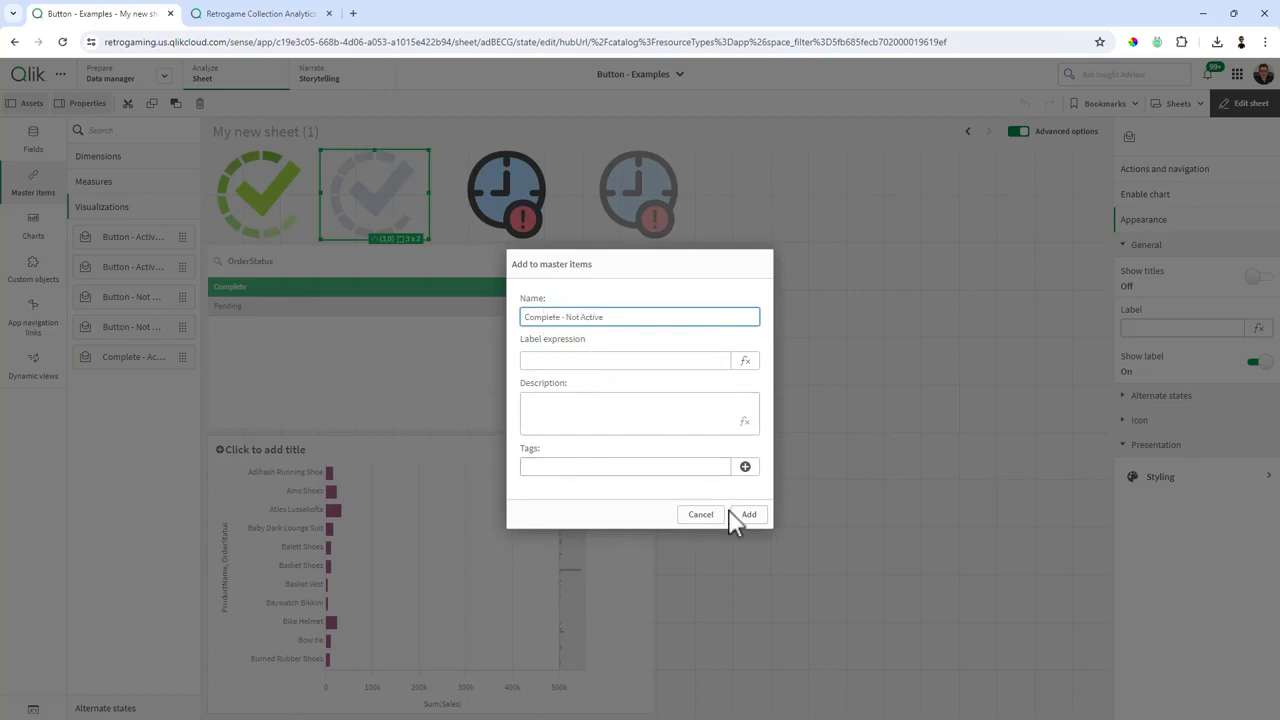
{"action": "left_click", "coordinate": [737, 520]}
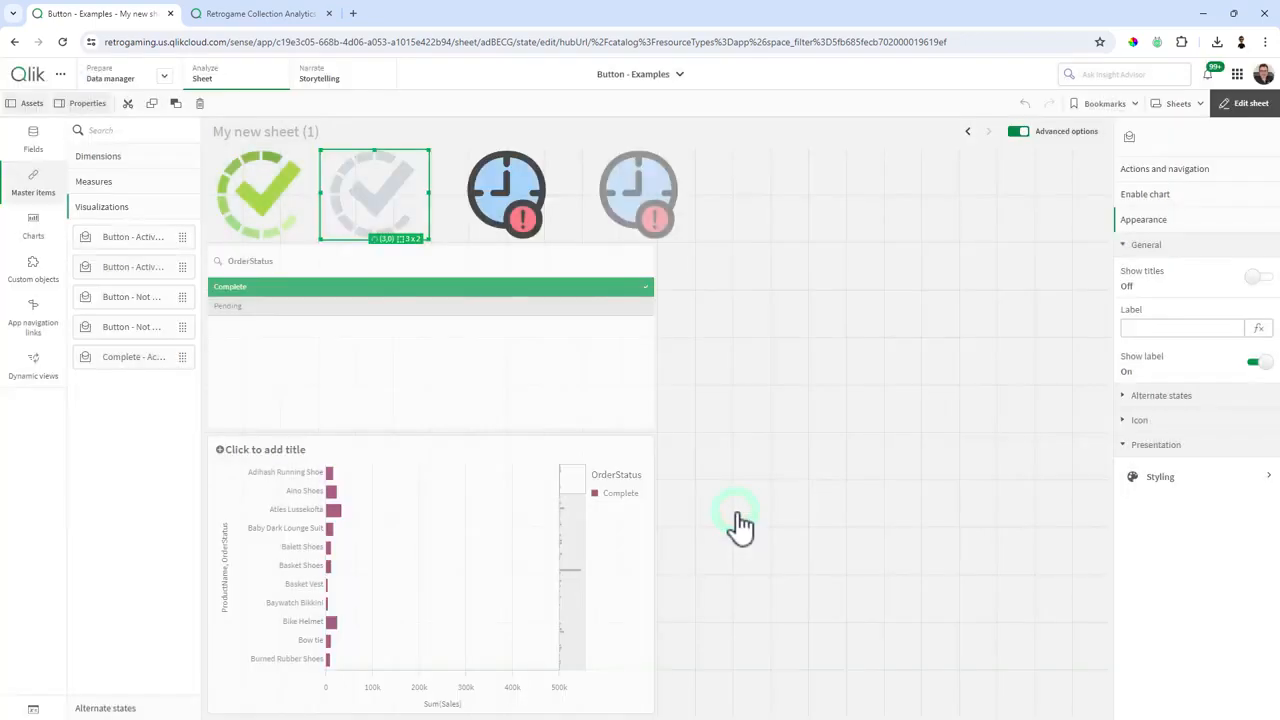
Save the full-colour clock button as a master visualization named "Pending - Active"
{"action": "left_click_drag", "start_coordinate": [523, 194], "coordinate": [191, 439]}
{"action": "left_click", "coordinate": [570, 315]}
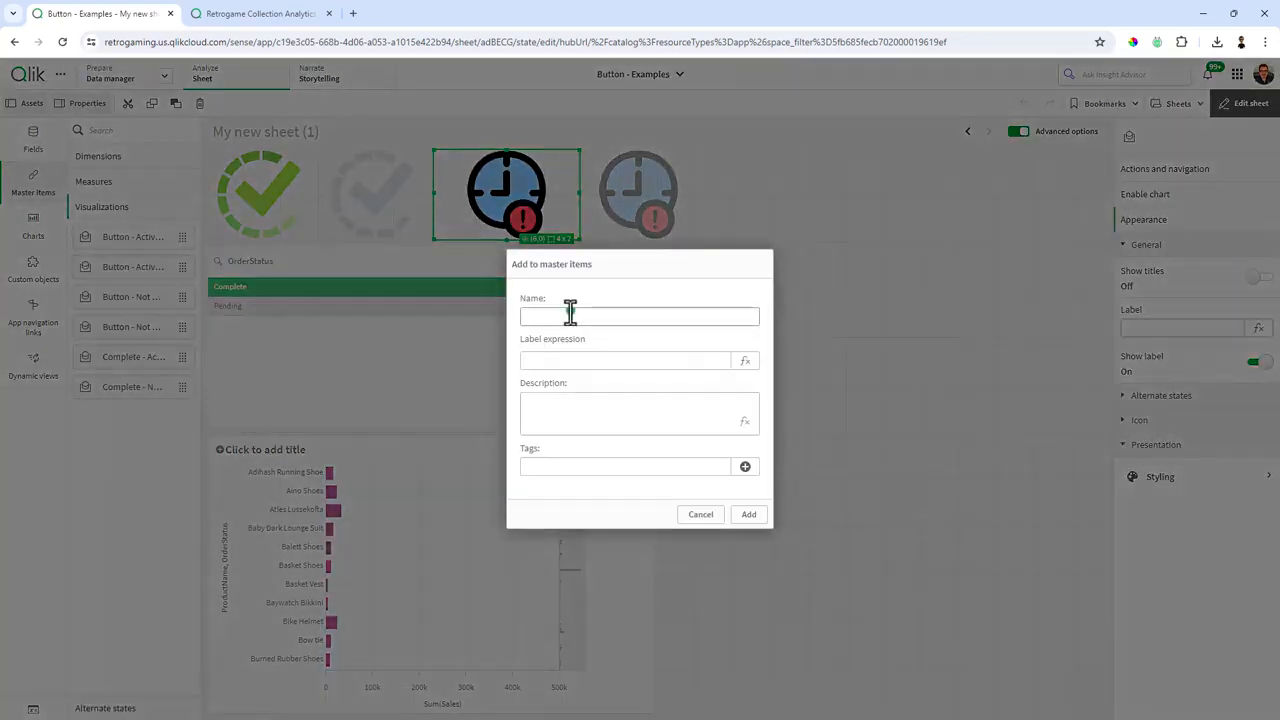
{"action": "type", "text": "Pending - Active"}
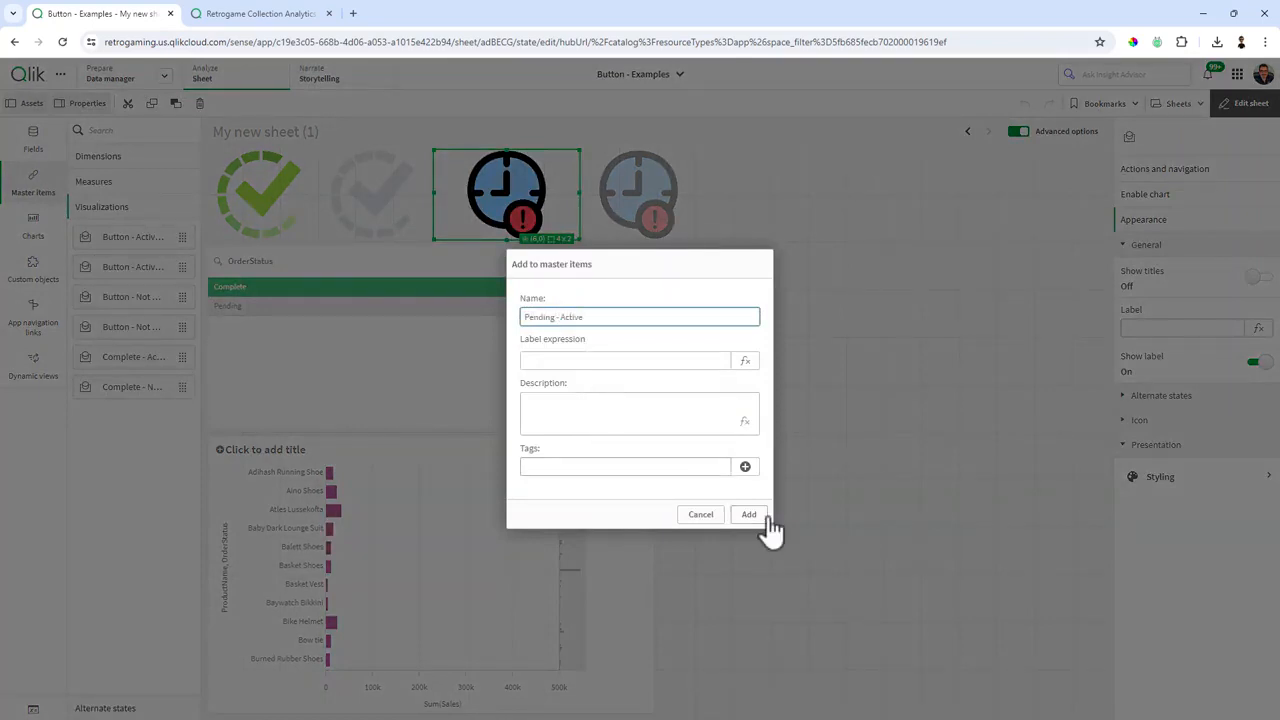
{"action": "left_click", "coordinate": [758, 518]}
Save the faded clock button as a master visualization named "Pending - Not Active"
{"action": "left_click_drag", "start_coordinate": [654, 229], "coordinate": [151, 491]}
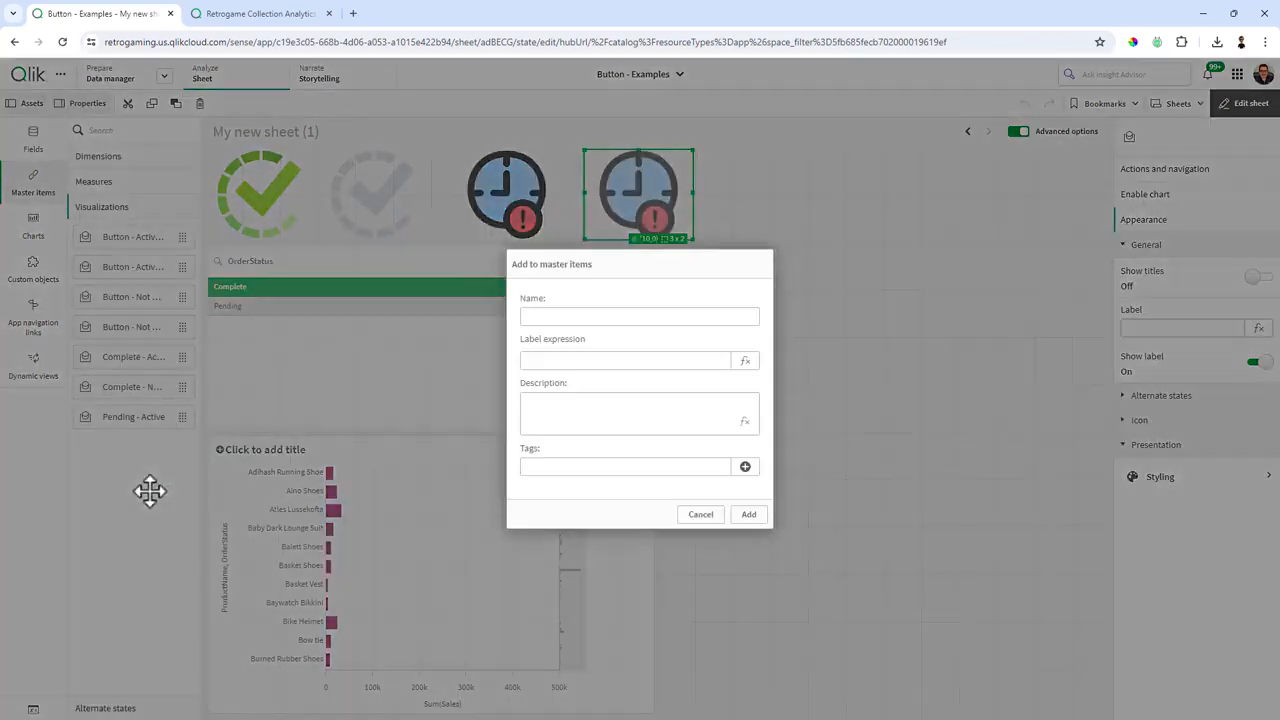
{"action": "left_click", "coordinate": [621, 315]}
{"action": "type", "text": "Pending - Not Active"}
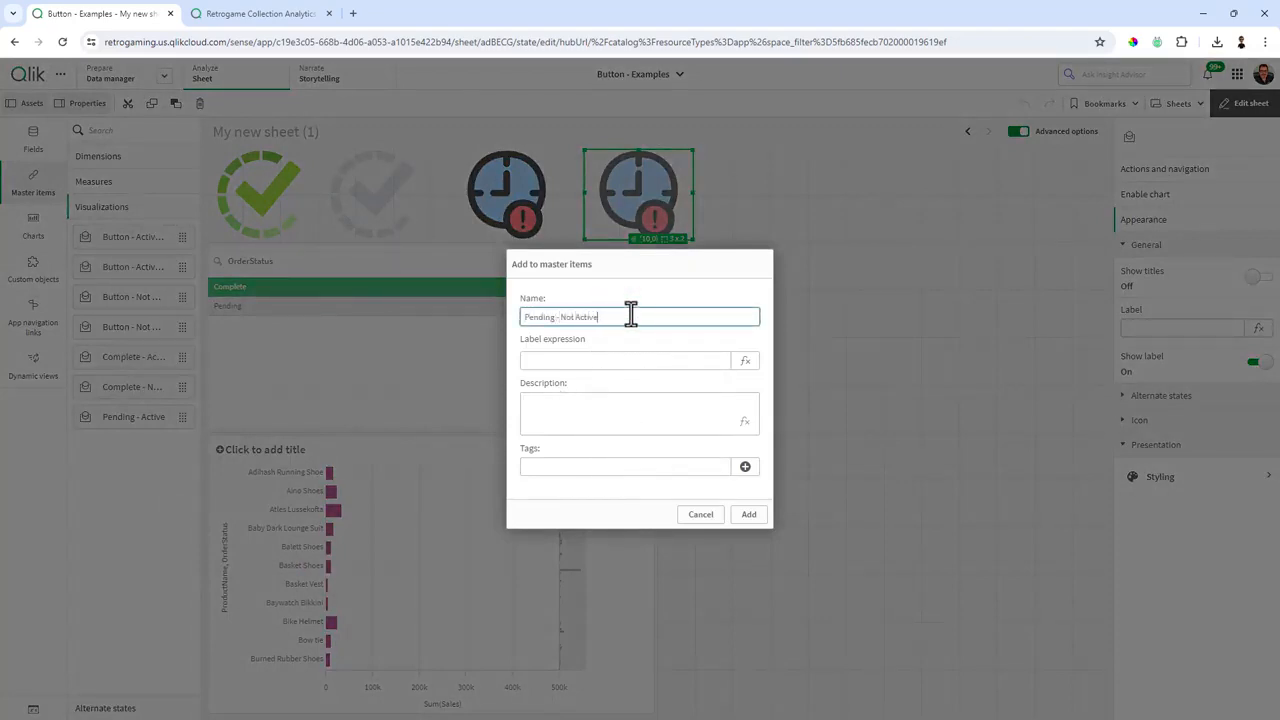
{"action": "left_click", "coordinate": [749, 514]}
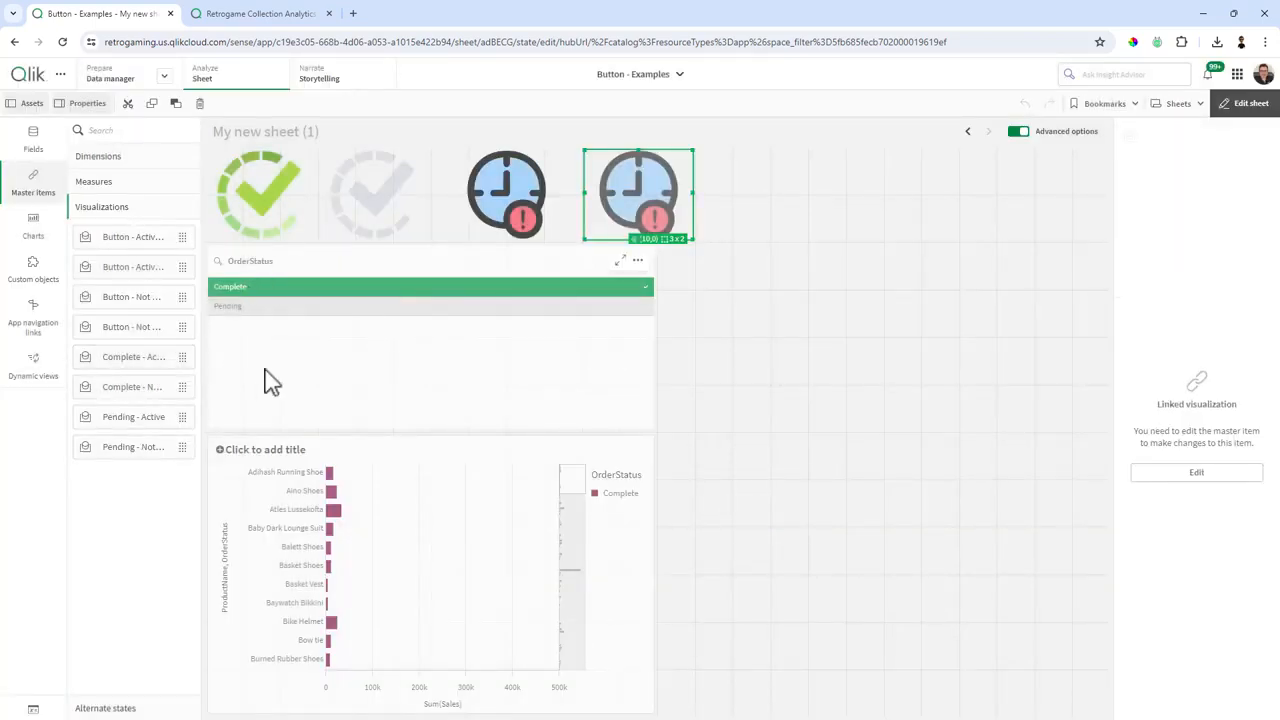
Place a layout container from the Qlik Dashboard bundle beside the filter pane and bar chart, sized to 12 x 10 grid cells
{"action": "left_click", "coordinate": [34, 268]}
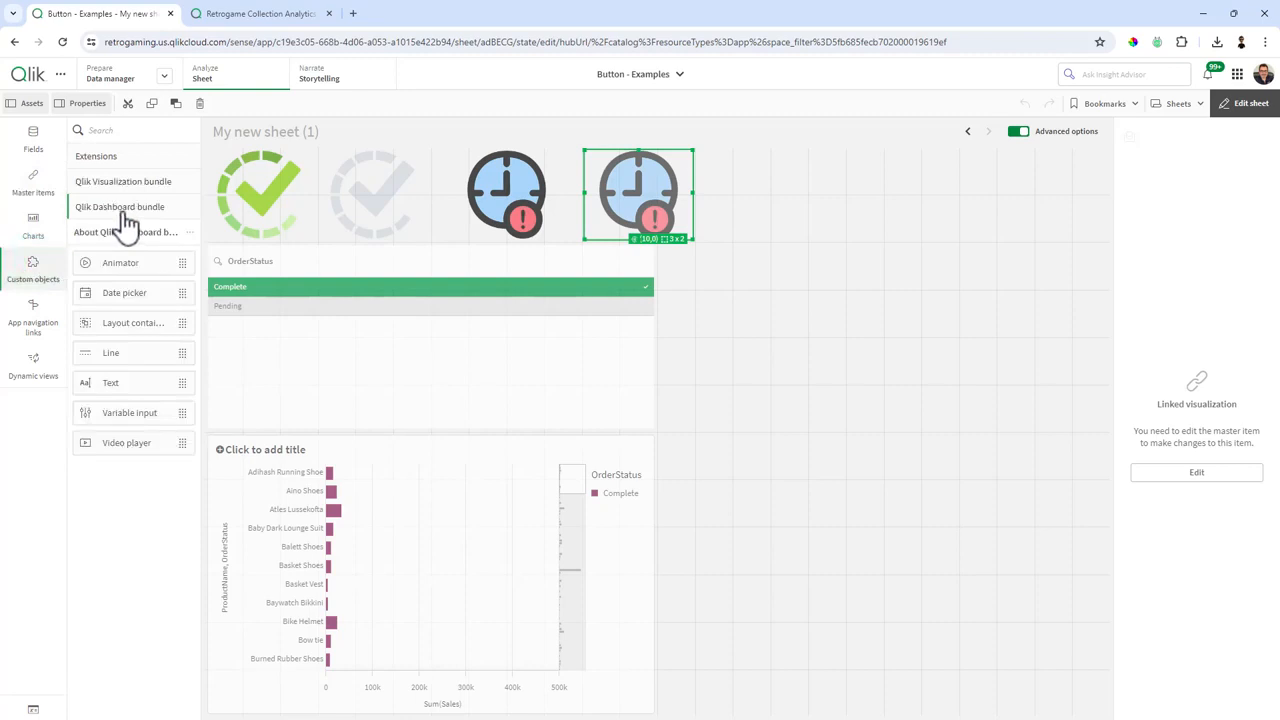
{"action": "left_click_drag", "start_coordinate": [130, 323], "coordinate": [800, 474]}
{"action": "left_click_drag", "start_coordinate": [889, 432], "coordinate": [894, 277]}
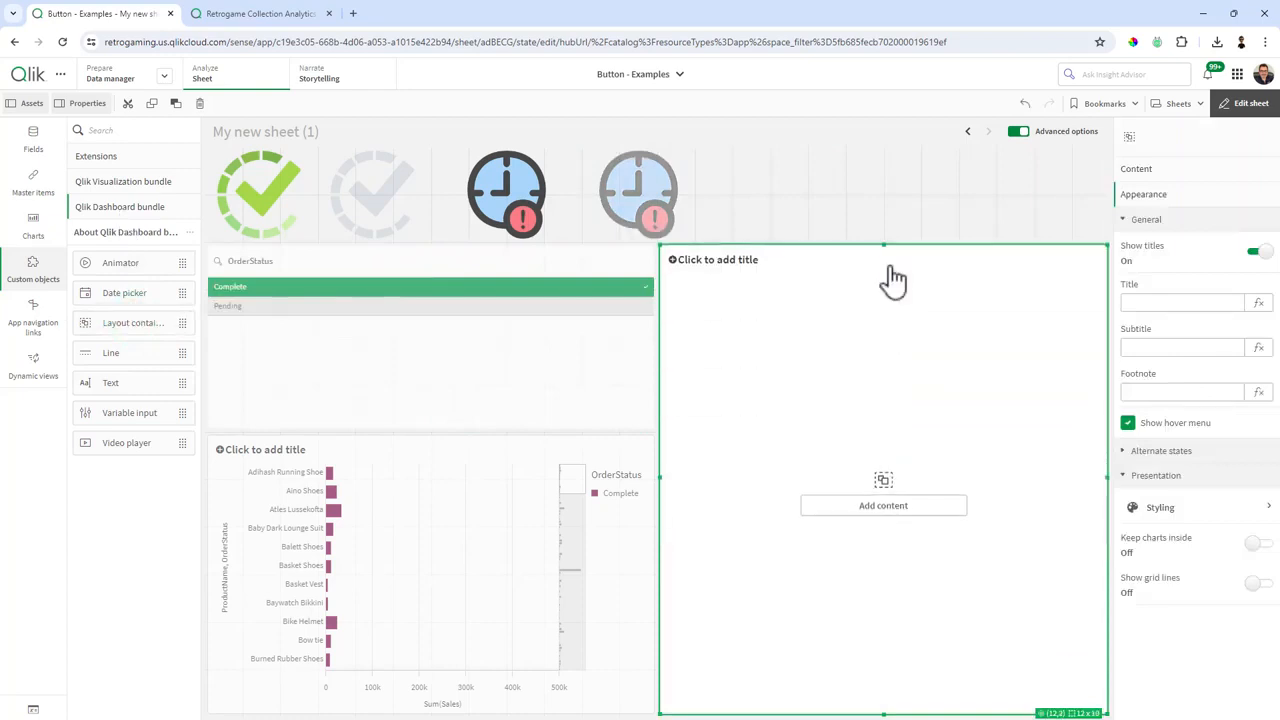
Add the Complete - Active master item to the layout container and shrink it into the container's upper-left corner
{"action": "left_click", "coordinate": [901, 510]}
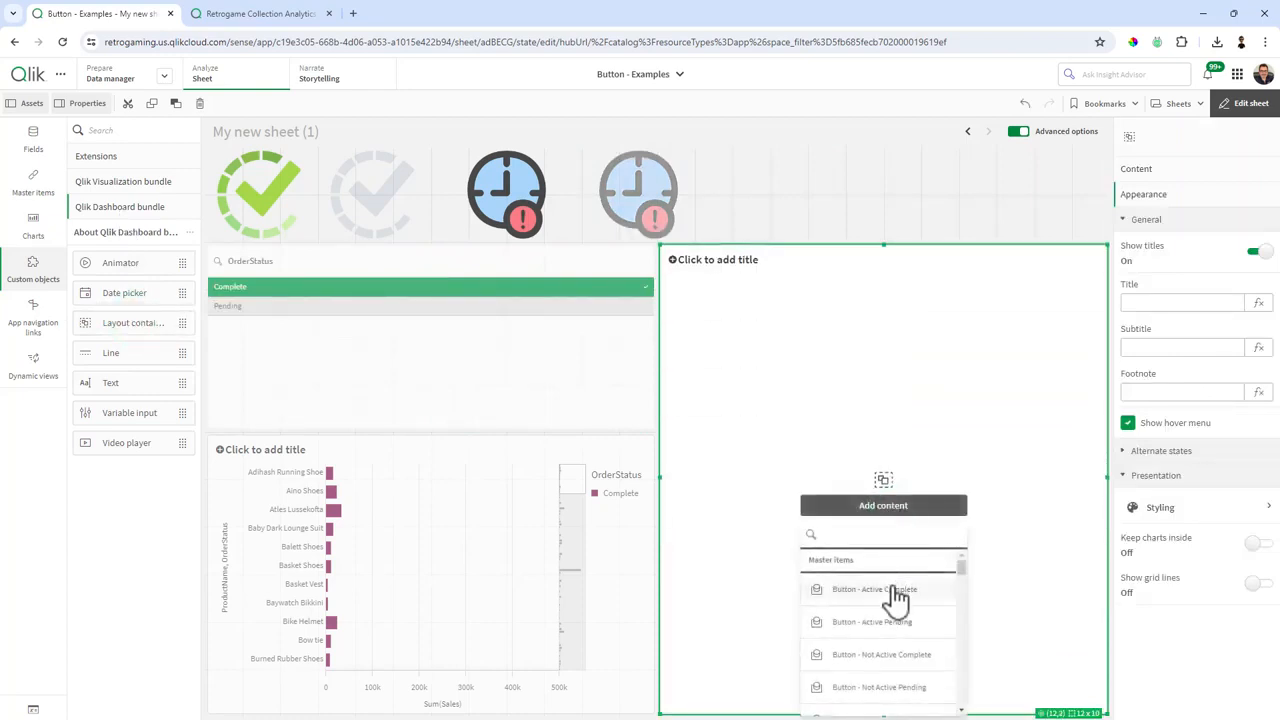
{"action": "scroll", "coordinate": [893, 610], "scroll_direction": "down", "scroll_amount": 2}
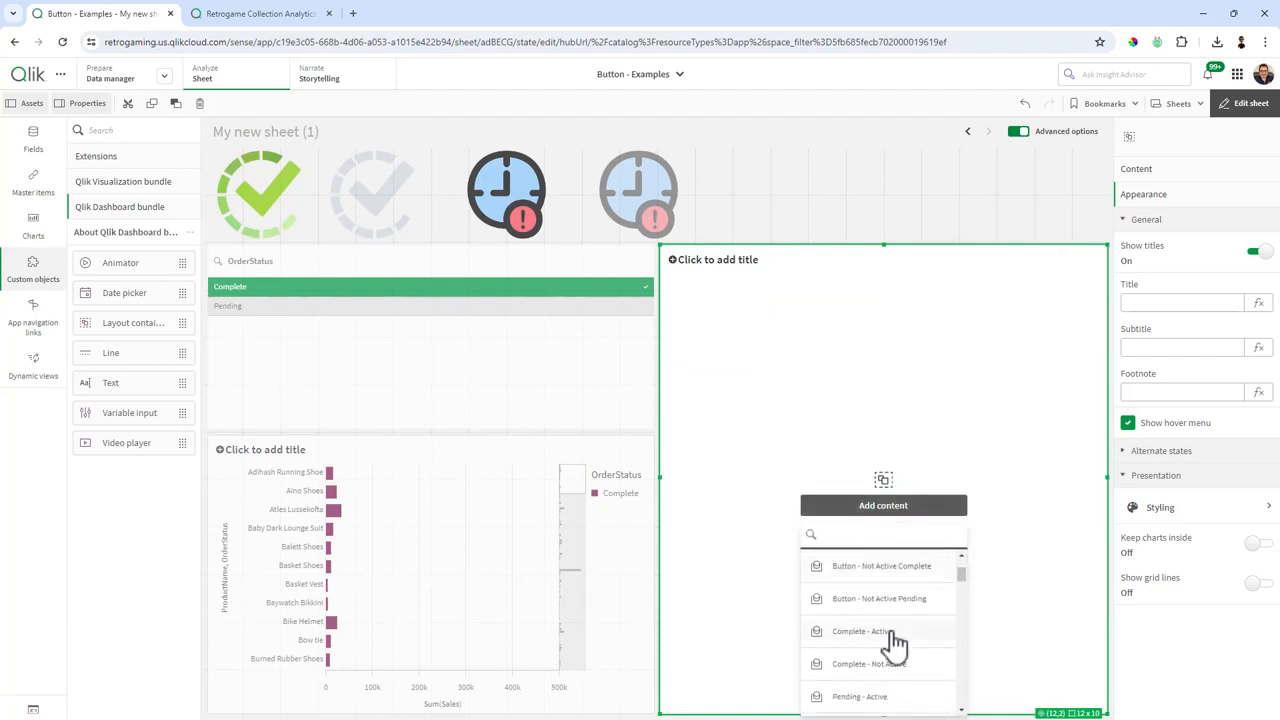
{"action": "left_click", "coordinate": [895, 645]}
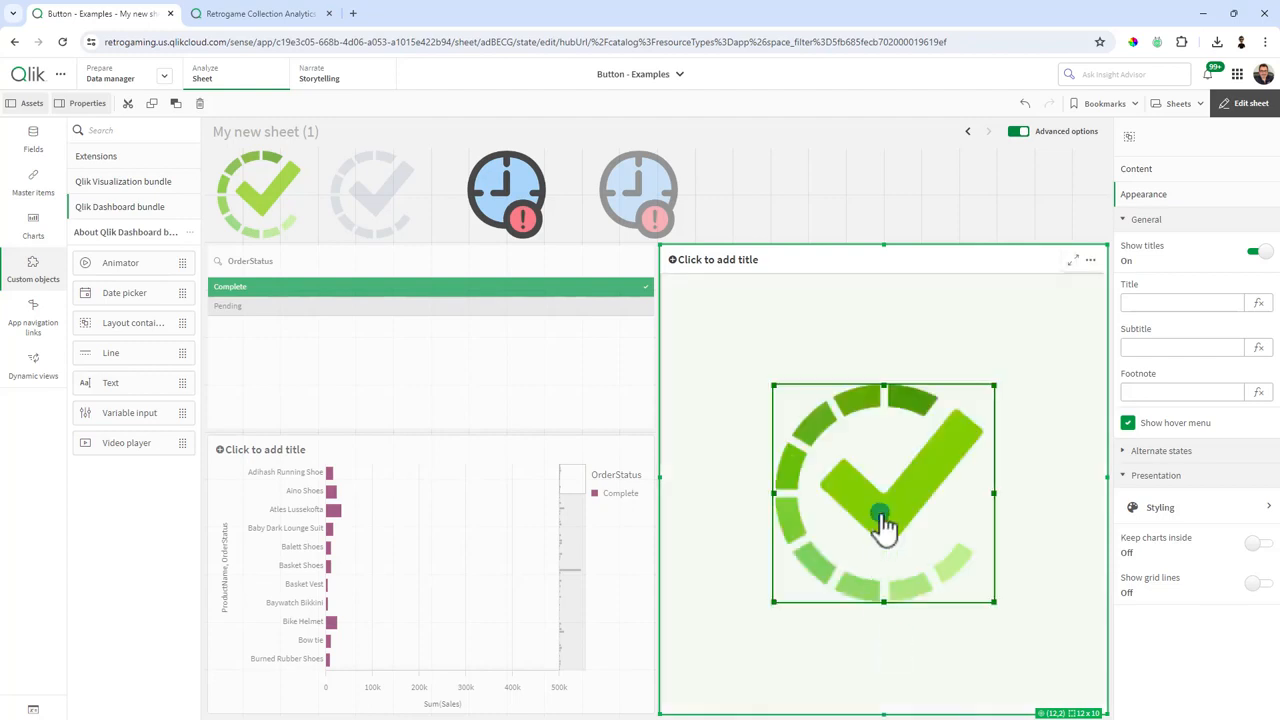
{"action": "left_click_drag", "start_coordinate": [820, 455], "coordinate": [786, 429]}
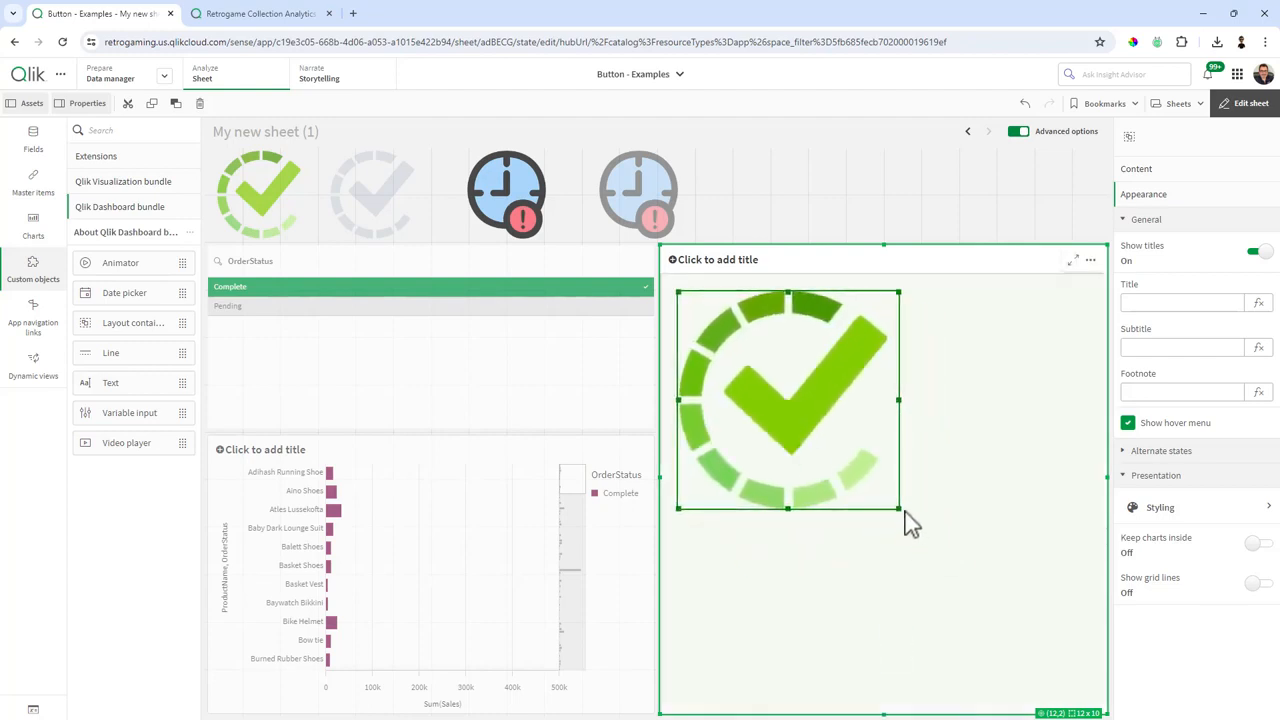
{"action": "left_click_drag", "start_coordinate": [900, 508], "coordinate": [776, 384]}
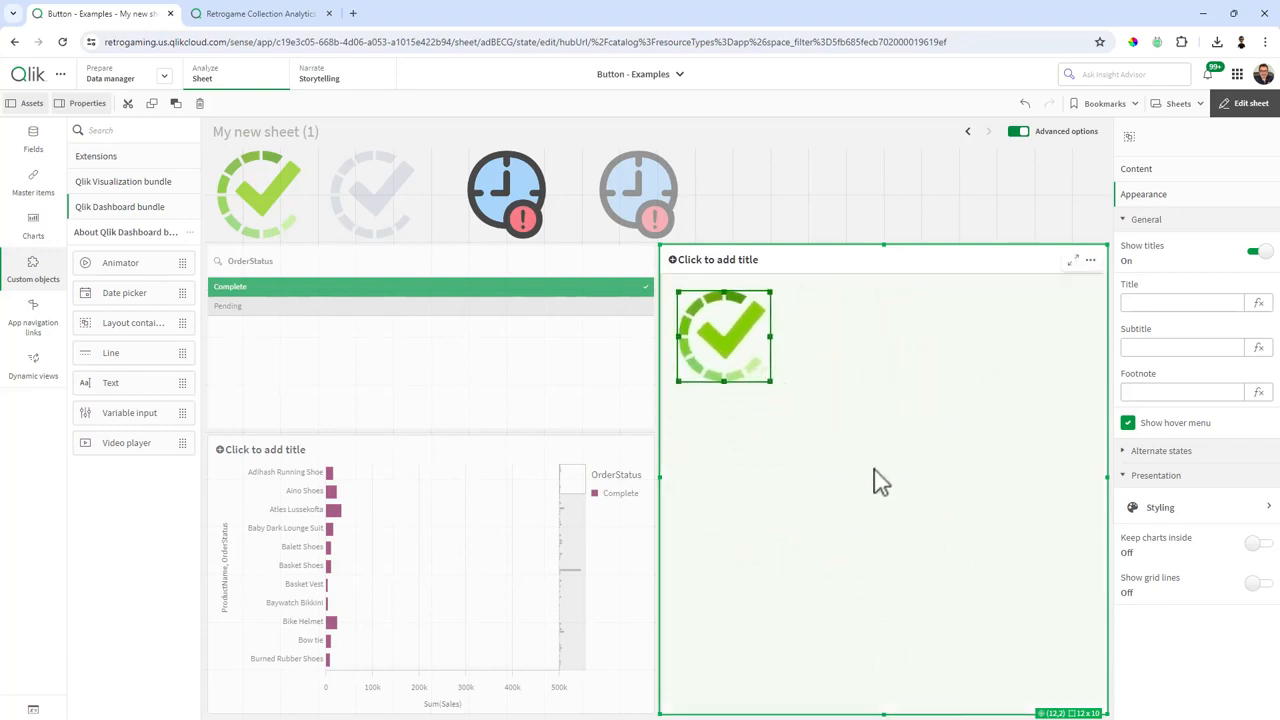
Add the Complete - Not Active master item to the layout container and fit it directly over the green checkmark
{"action": "left_click", "coordinate": [1157, 185]}
{"action": "left_click", "coordinate": [1202, 254]}
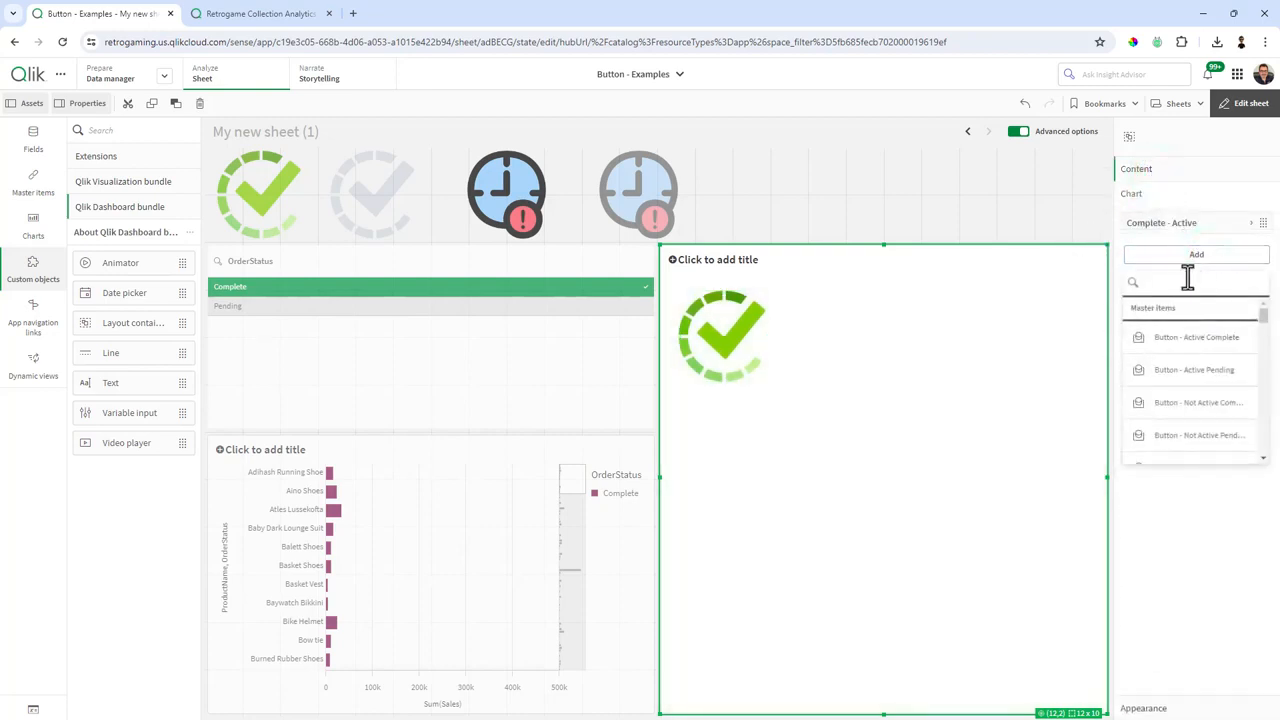
{"action": "scroll", "coordinate": [1195, 385], "scroll_direction": "down", "scroll_amount": 2}
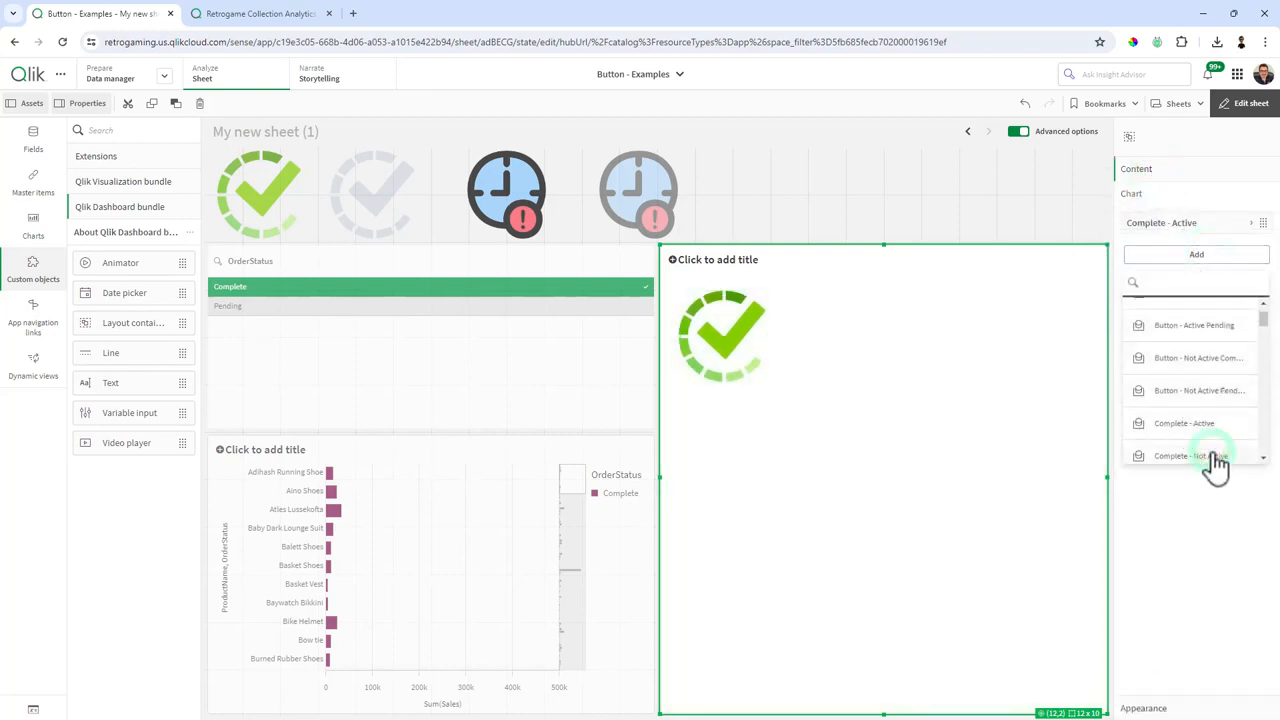
{"action": "left_click", "coordinate": [1211, 456]}
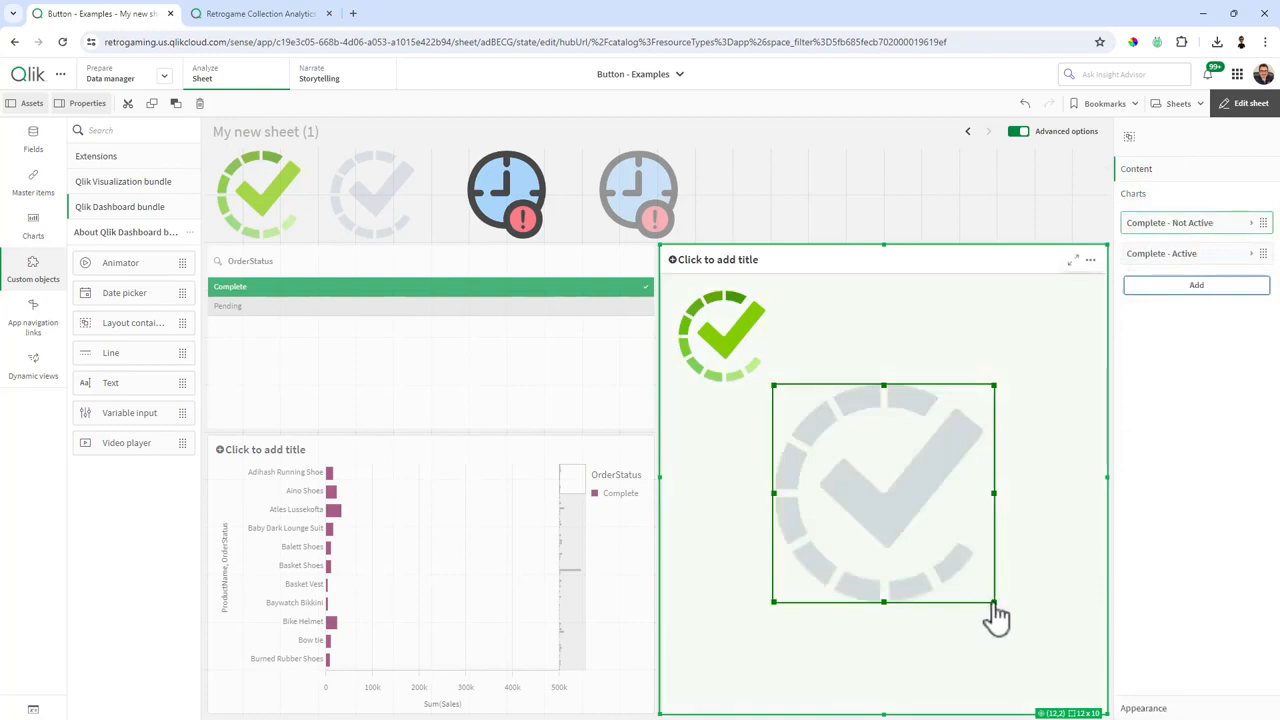
{"action": "left_click_drag", "start_coordinate": [908, 517], "coordinate": [795, 420]}
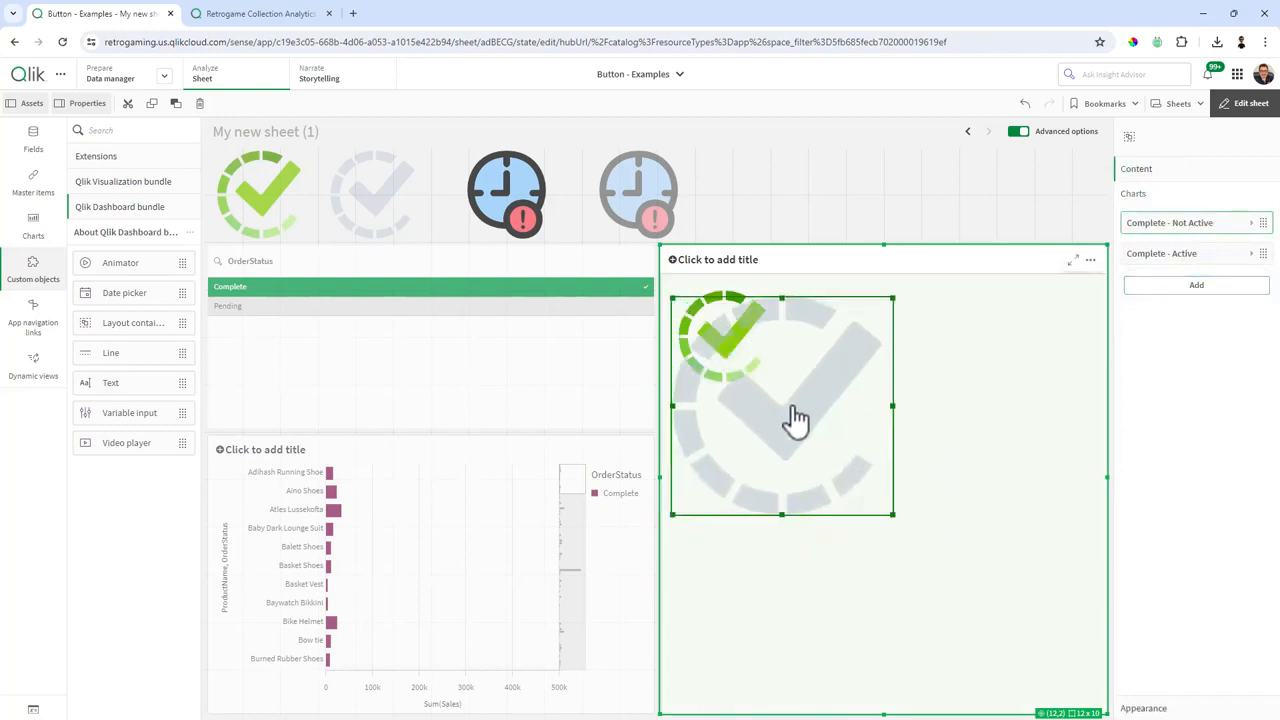
{"action": "left_click_drag", "start_coordinate": [889, 511], "coordinate": [781, 382]}
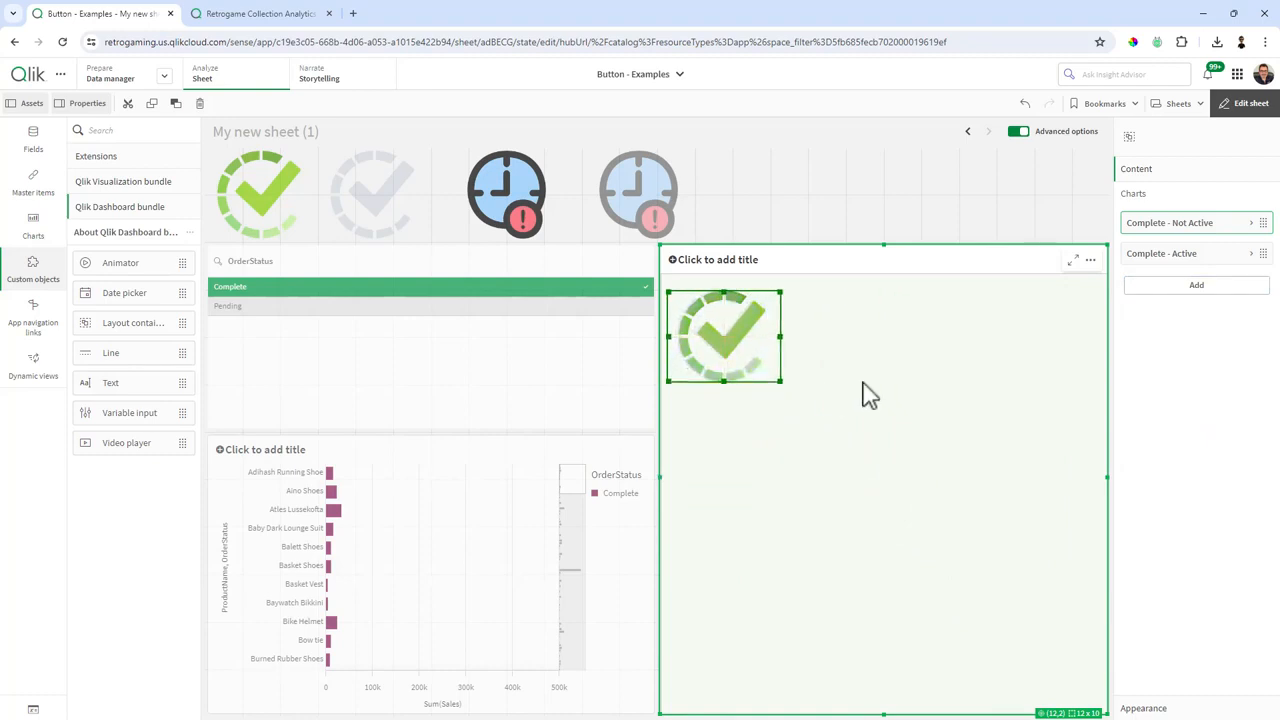
{"action": "left_click", "coordinate": [866, 393]}
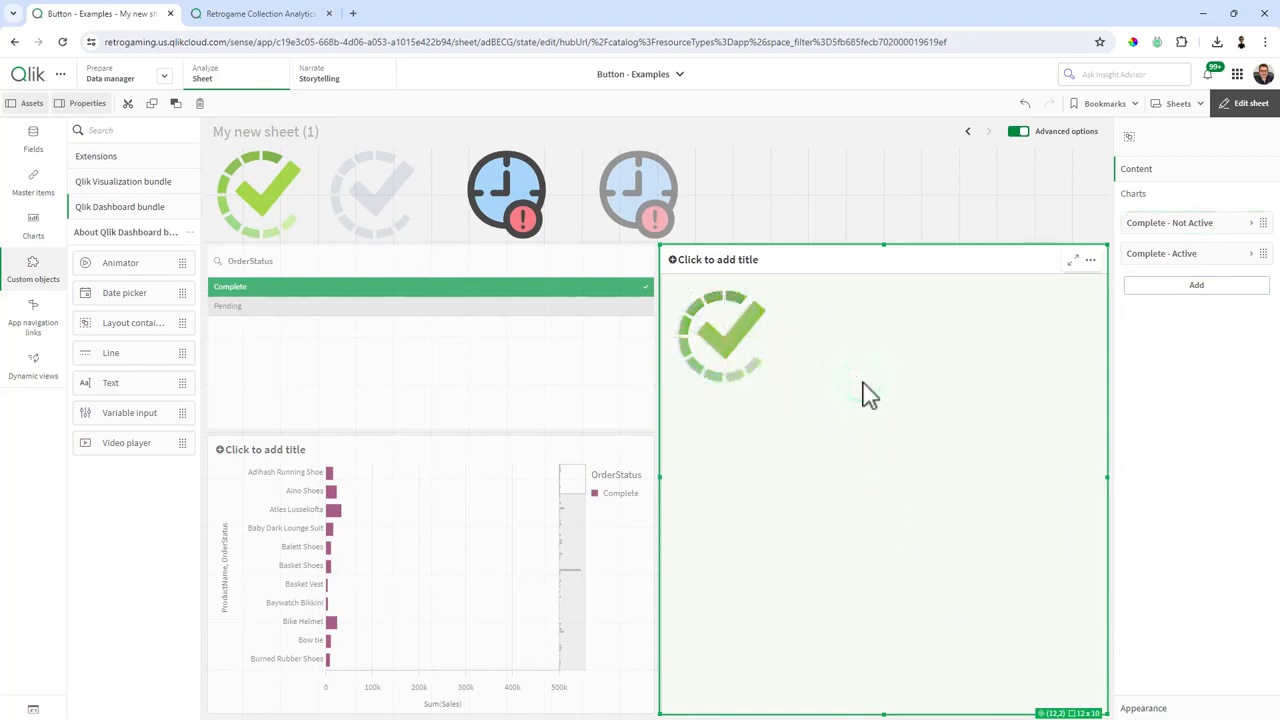
Add the Pending - Active master item to the layout container and shrink it to sit beside the green checkmark
{"action": "left_click", "coordinate": [1194, 292]}
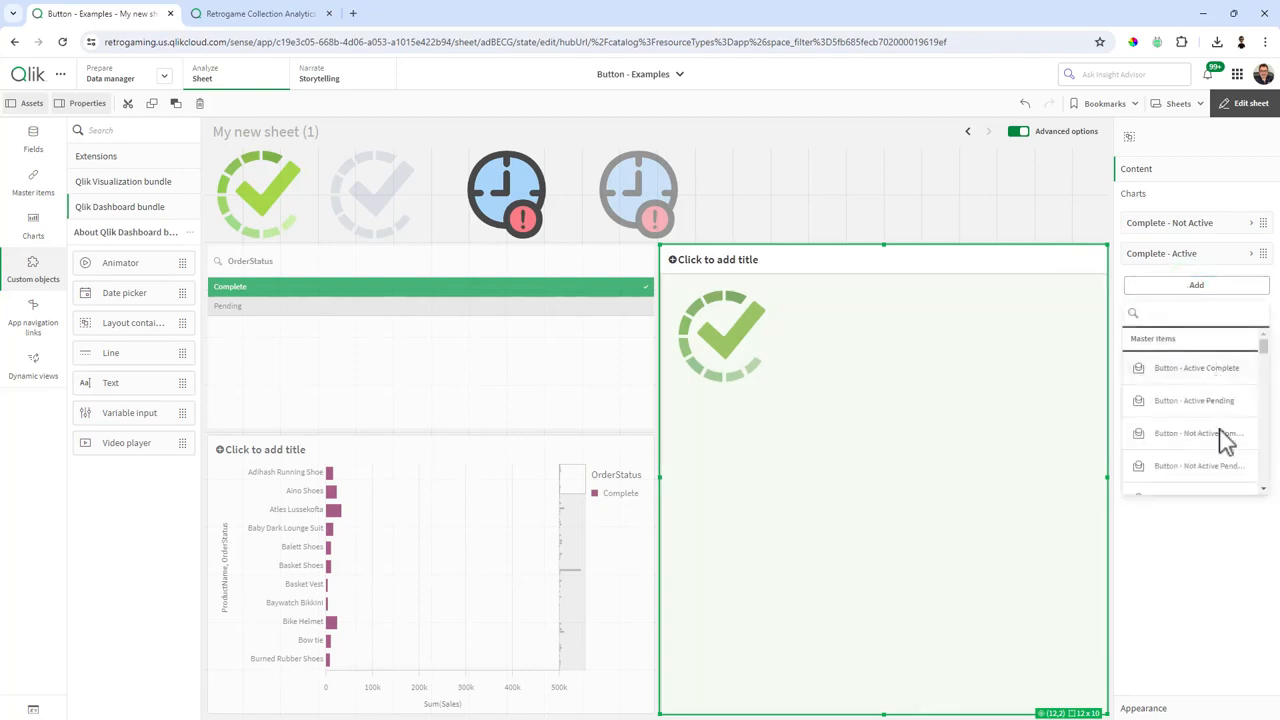
{"action": "scroll", "coordinate": [1224, 453], "scroll_direction": "down", "scroll_amount": 1}
{"action": "left_click", "coordinate": [1143, 423]}
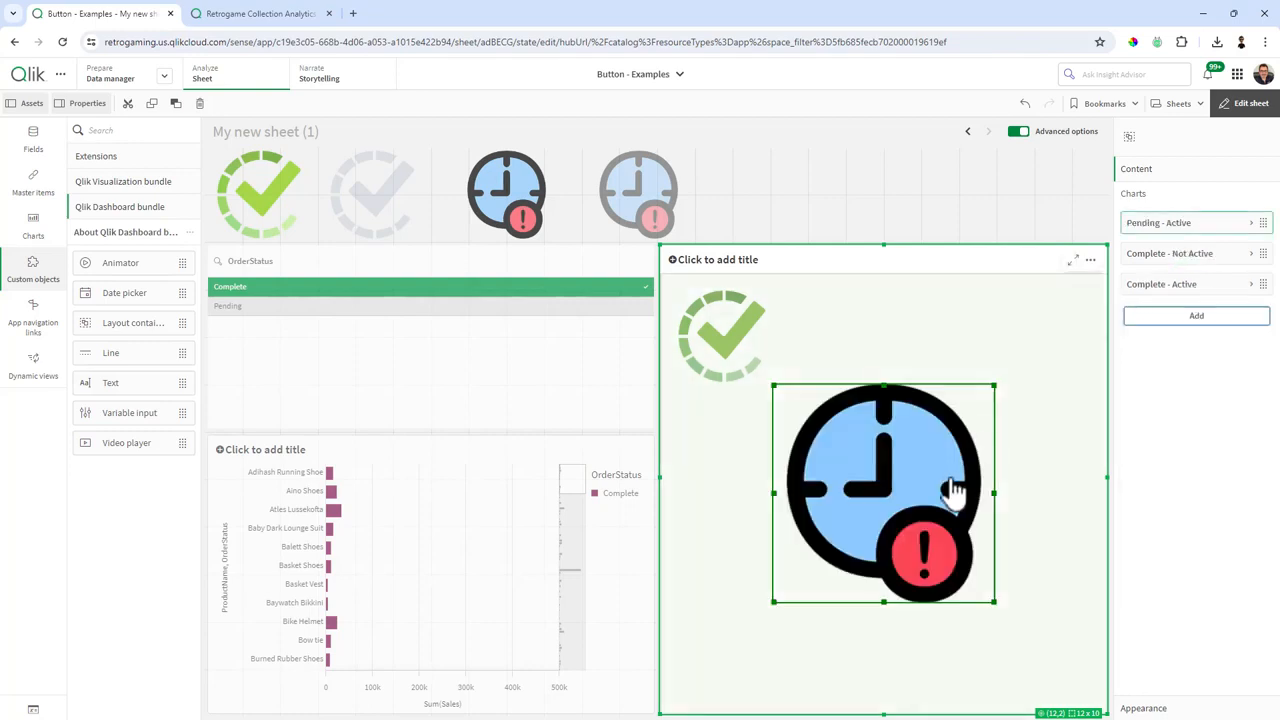
{"action": "left_click_drag", "start_coordinate": [930, 435], "coordinate": [951, 409]}
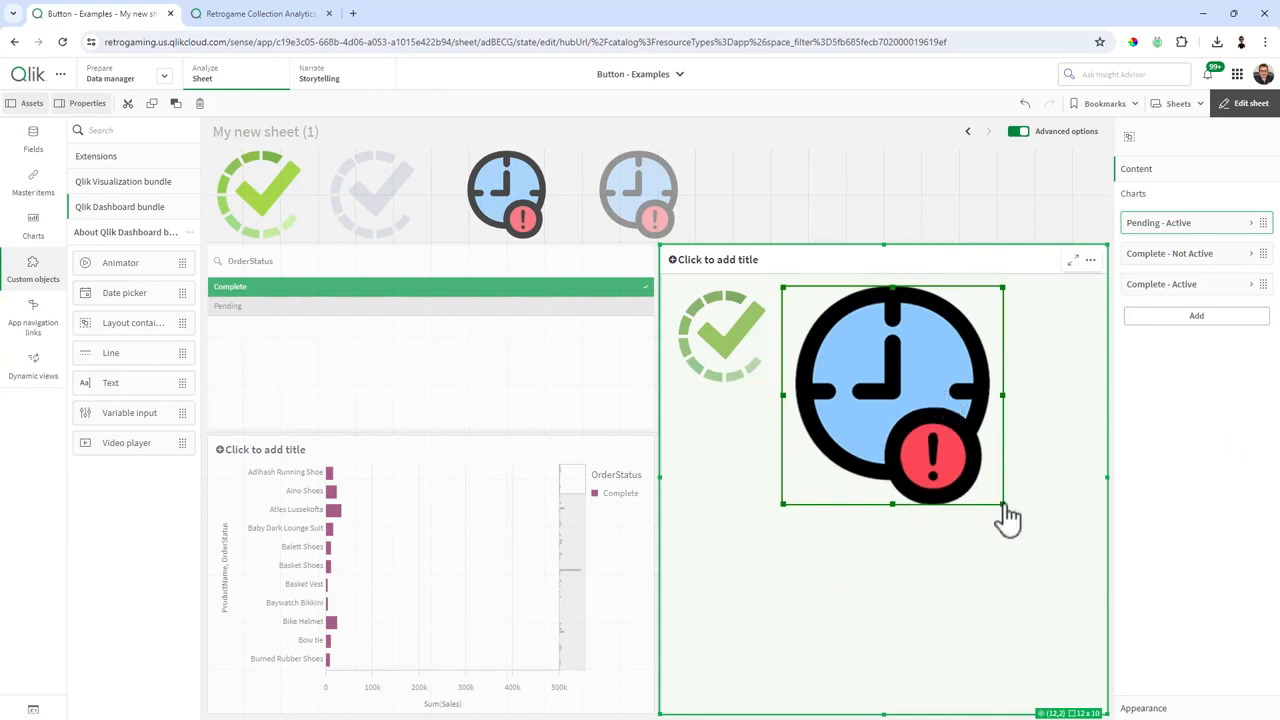
{"action": "left_click_drag", "start_coordinate": [1004, 508], "coordinate": [890, 384]}
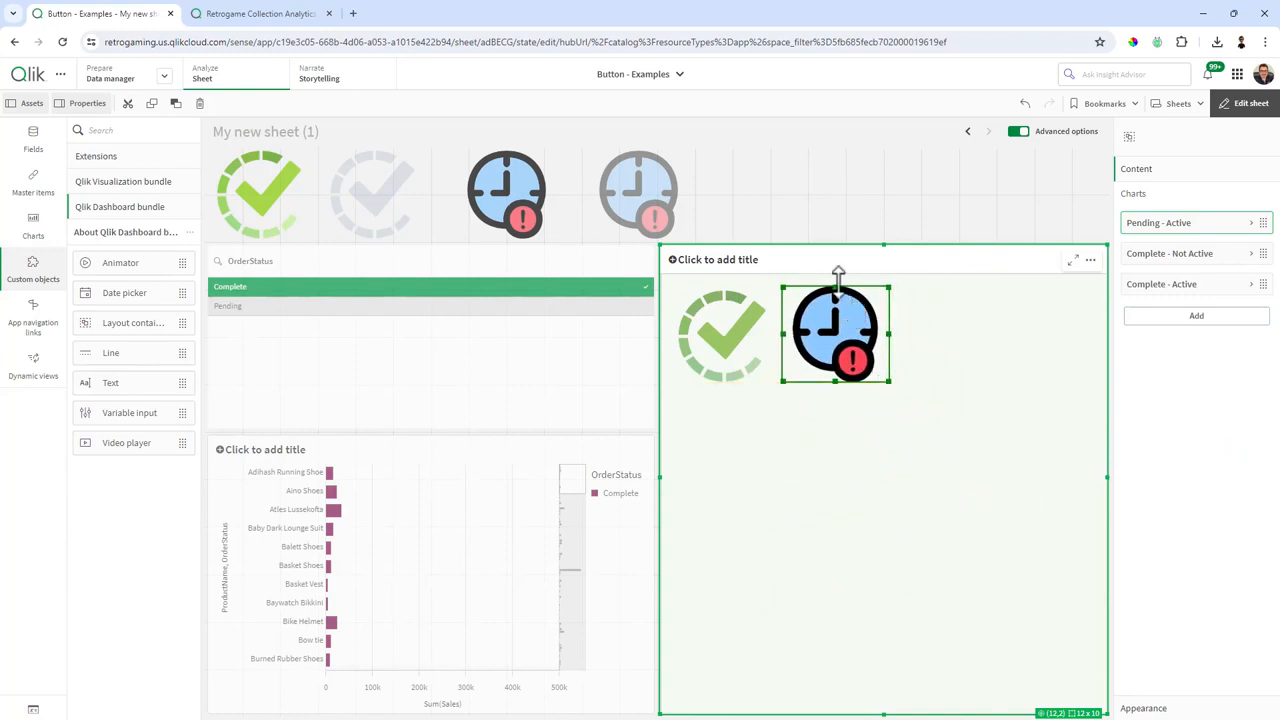
{"action": "left_click", "coordinate": [944, 348]}
Add the Pending - Not Active master item to the layout container and fit it directly over the active clock
{"action": "left_click", "coordinate": [1197, 316]}
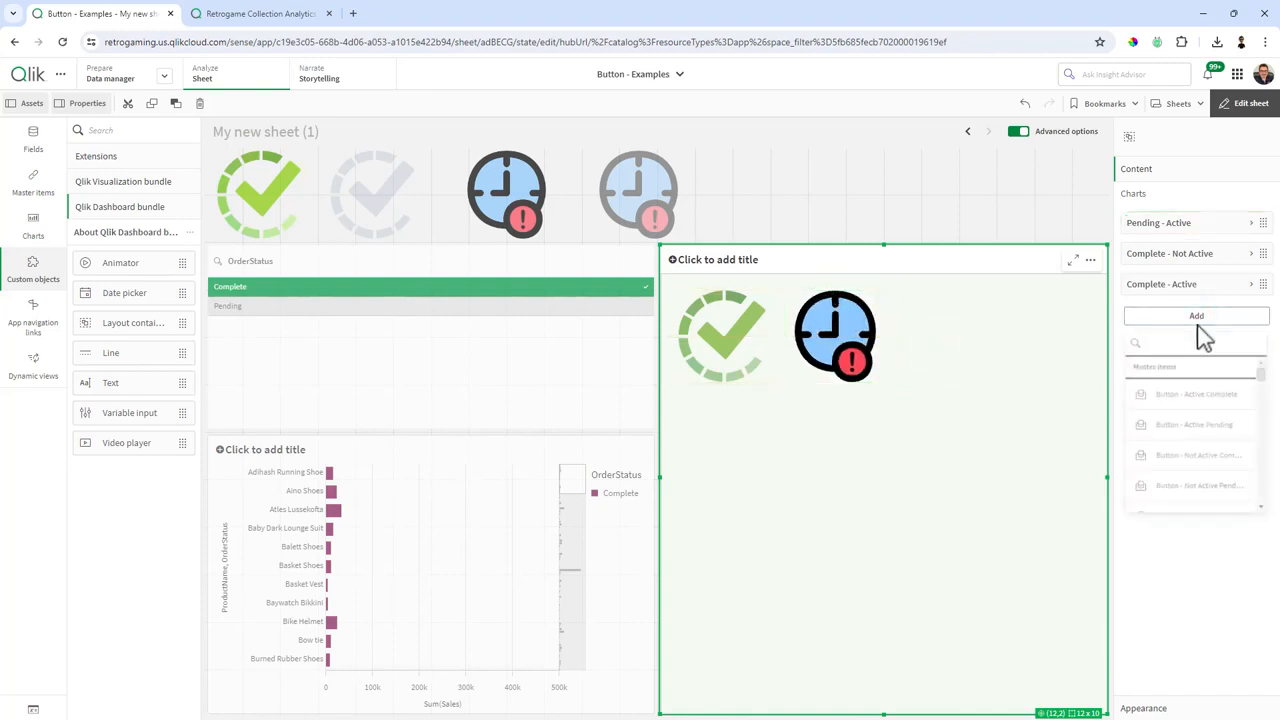
{"action": "scroll", "coordinate": [1200, 480], "scroll_direction": "down", "scroll_amount": 2}
{"action": "scroll", "coordinate": [1207, 500], "scroll_direction": "down", "scroll_amount": 1}
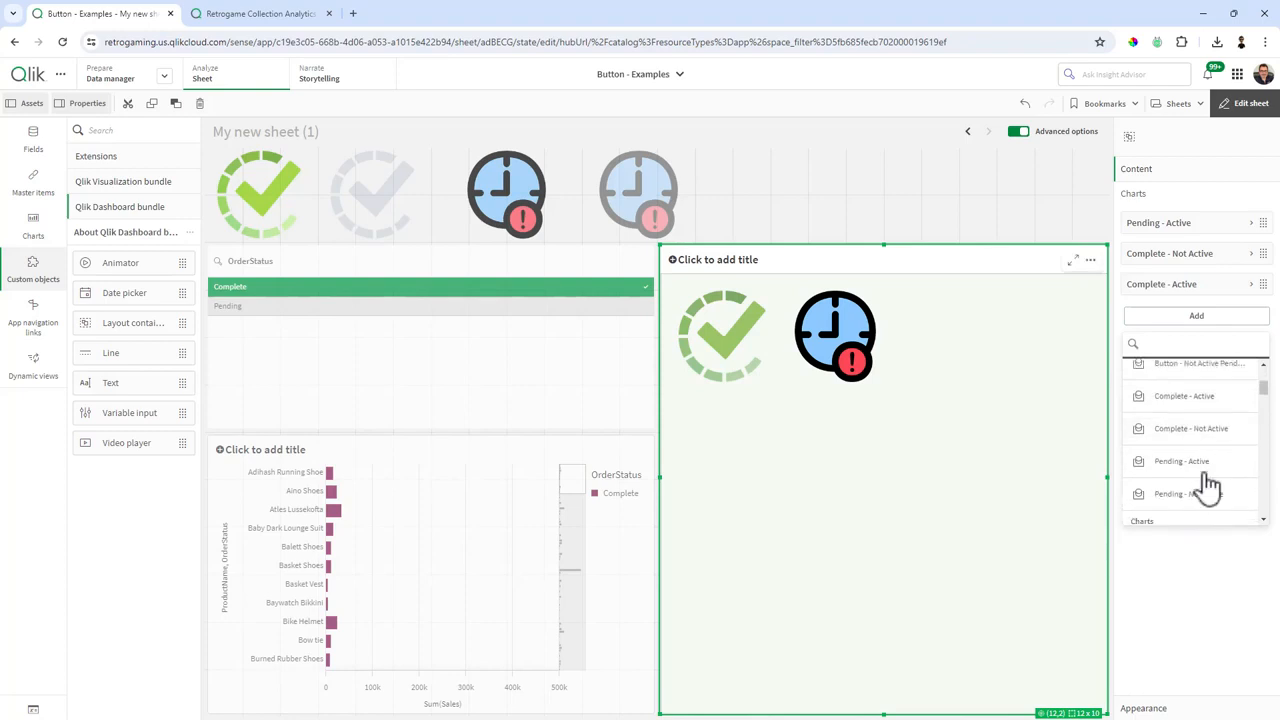
{"action": "left_click", "coordinate": [1206, 492]}
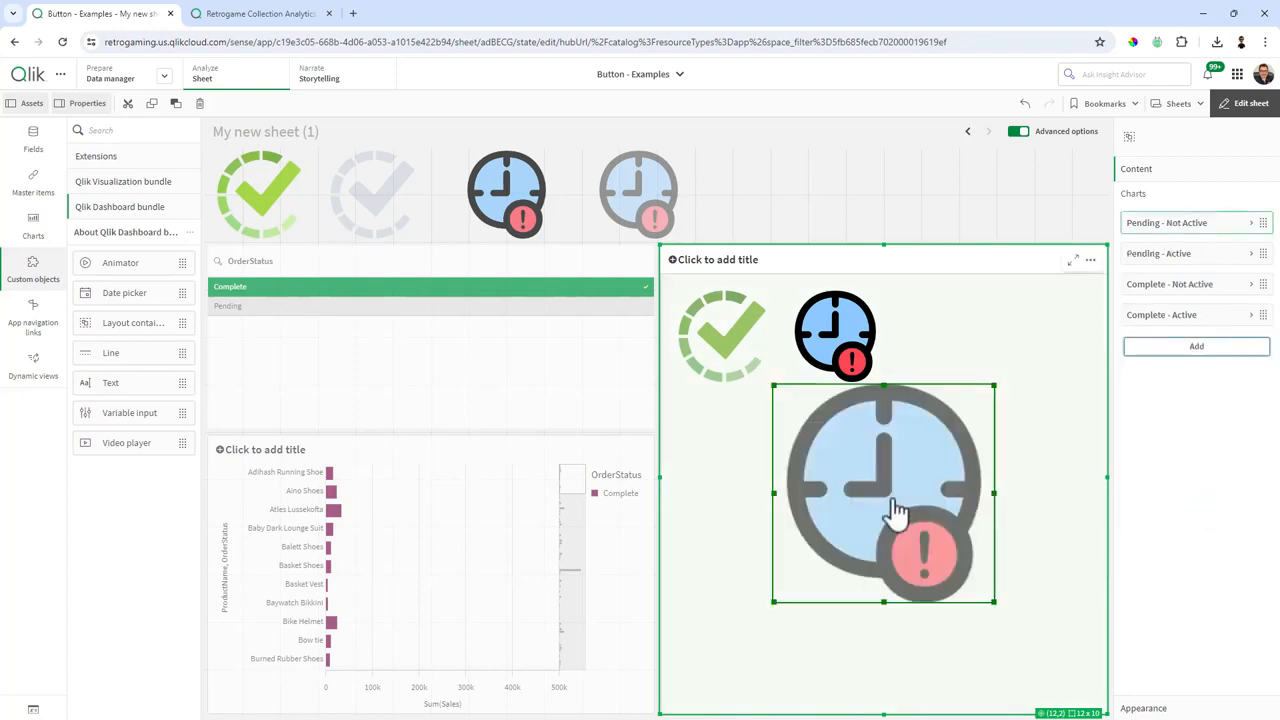
{"action": "left_click_drag", "start_coordinate": [891, 502], "coordinate": [882, 402]}
{"action": "left_click_drag", "start_coordinate": [988, 503], "coordinate": [871, 386]}
{"action": "left_click_drag", "start_coordinate": [811, 336], "coordinate": [835, 343]}
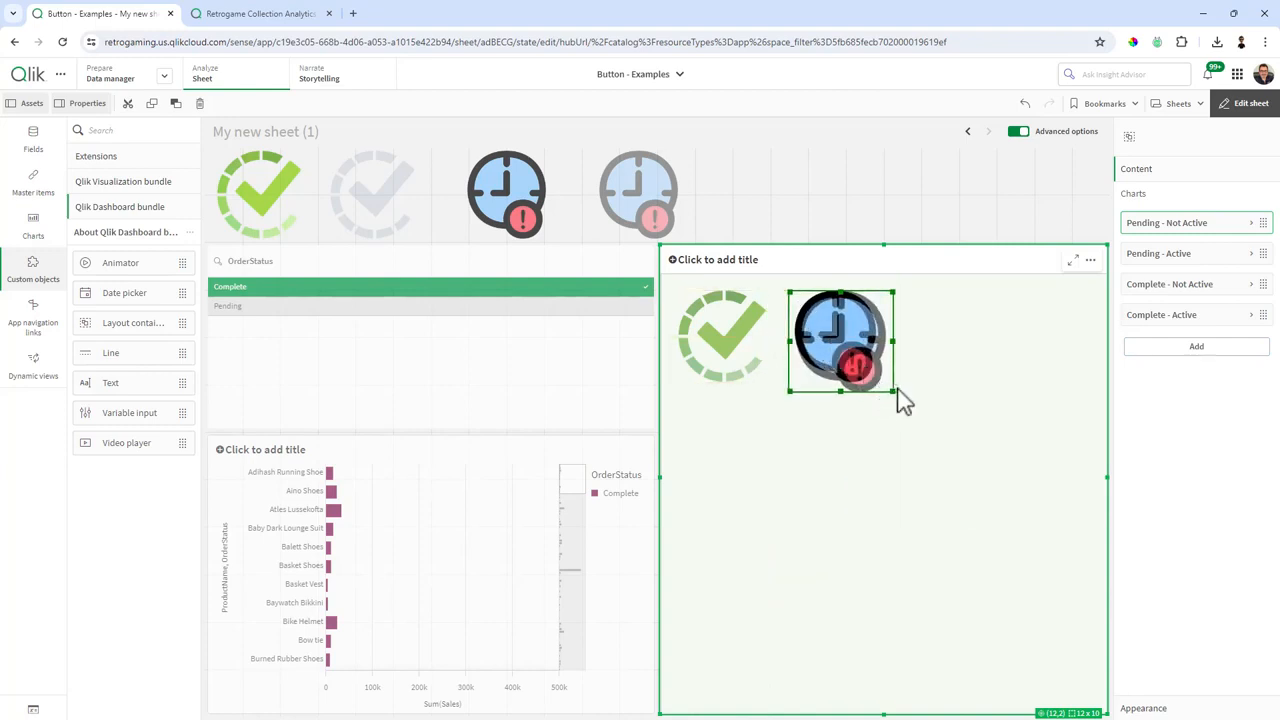
{"action": "left_click_drag", "start_coordinate": [895, 395], "coordinate": [887, 389]}
{"action": "left_click", "coordinate": [909, 414]}
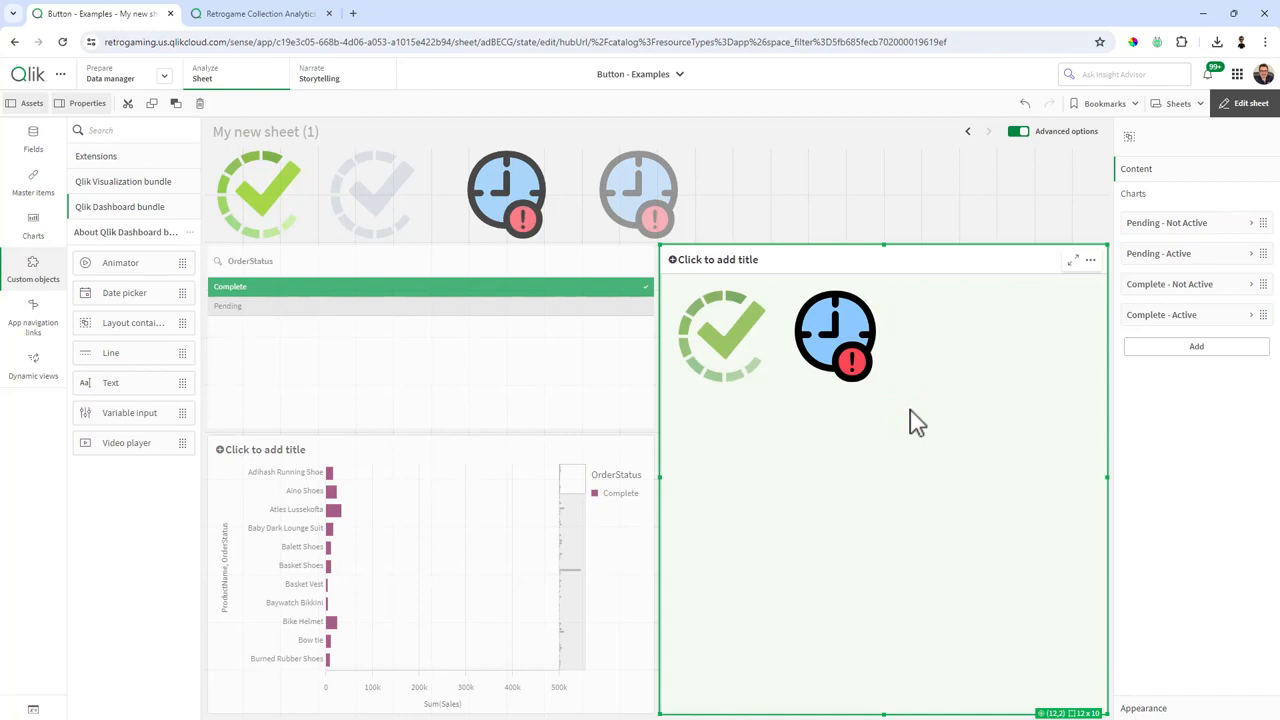
{"action": "left_click", "coordinate": [739, 356]}
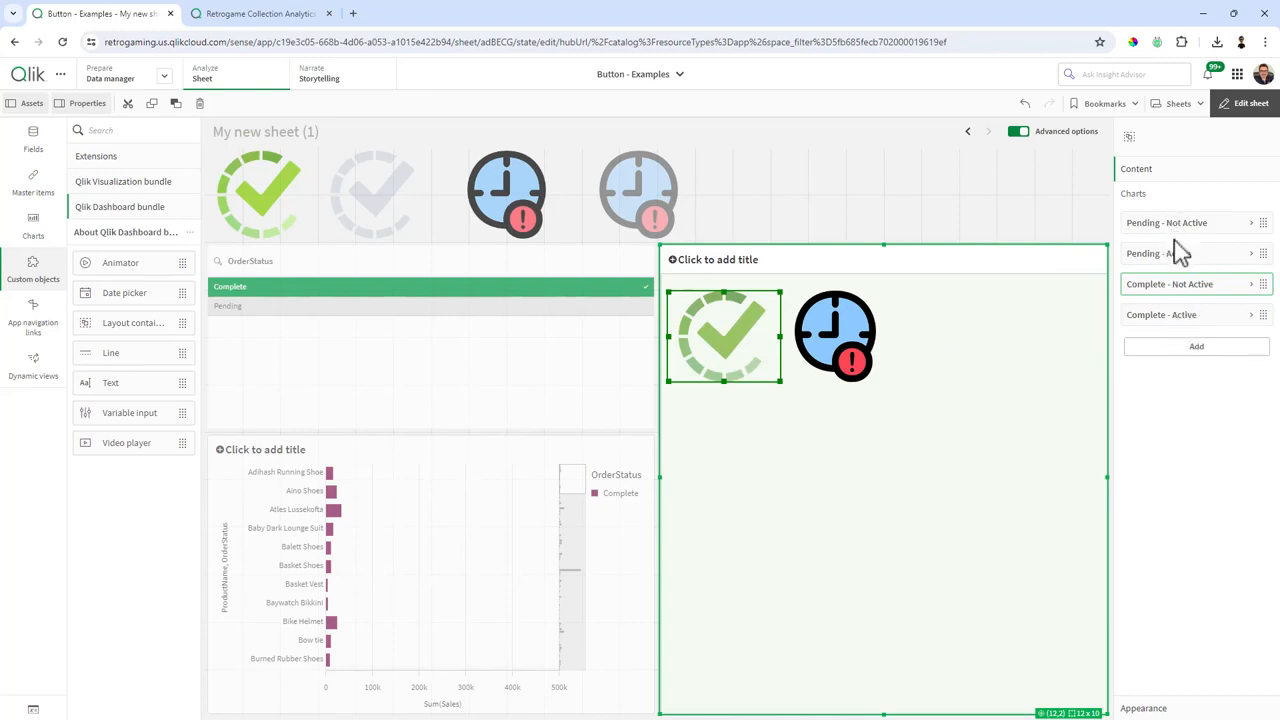
{"action": "left_click", "coordinate": [848, 352]}
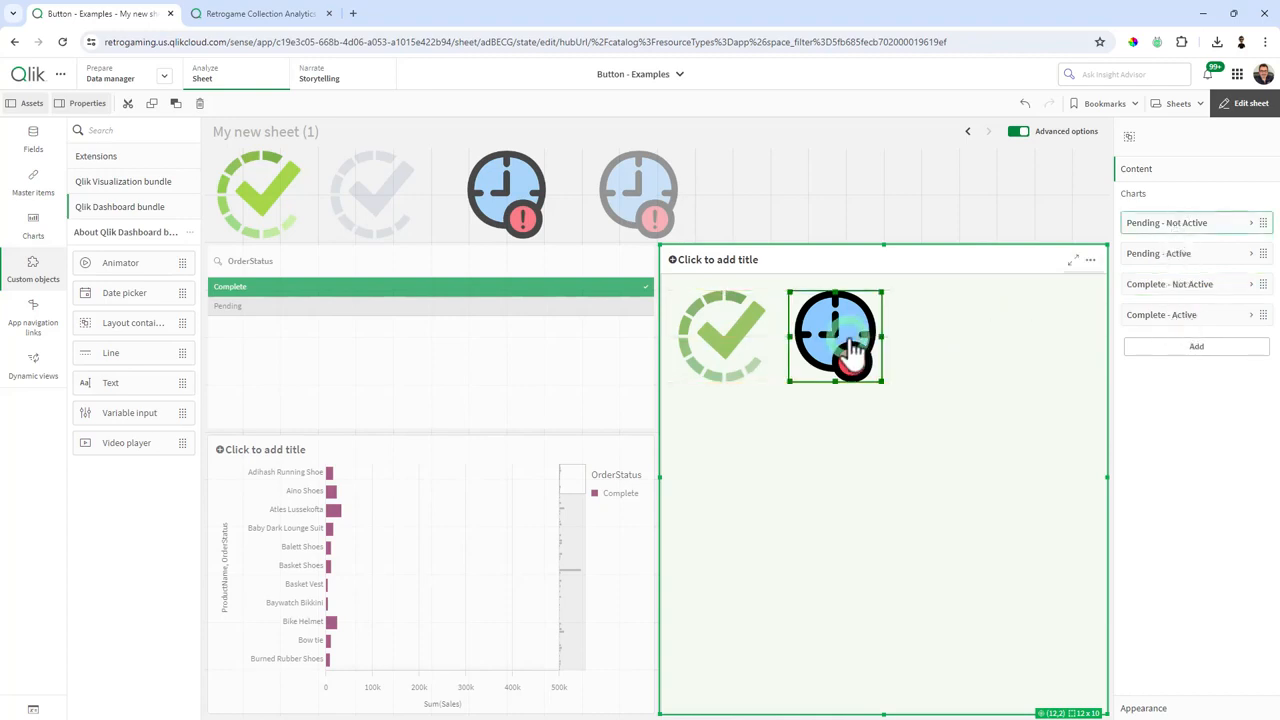
{"action": "left_click", "coordinate": [737, 334]}
{"action": "left_click", "coordinate": [810, 340]}
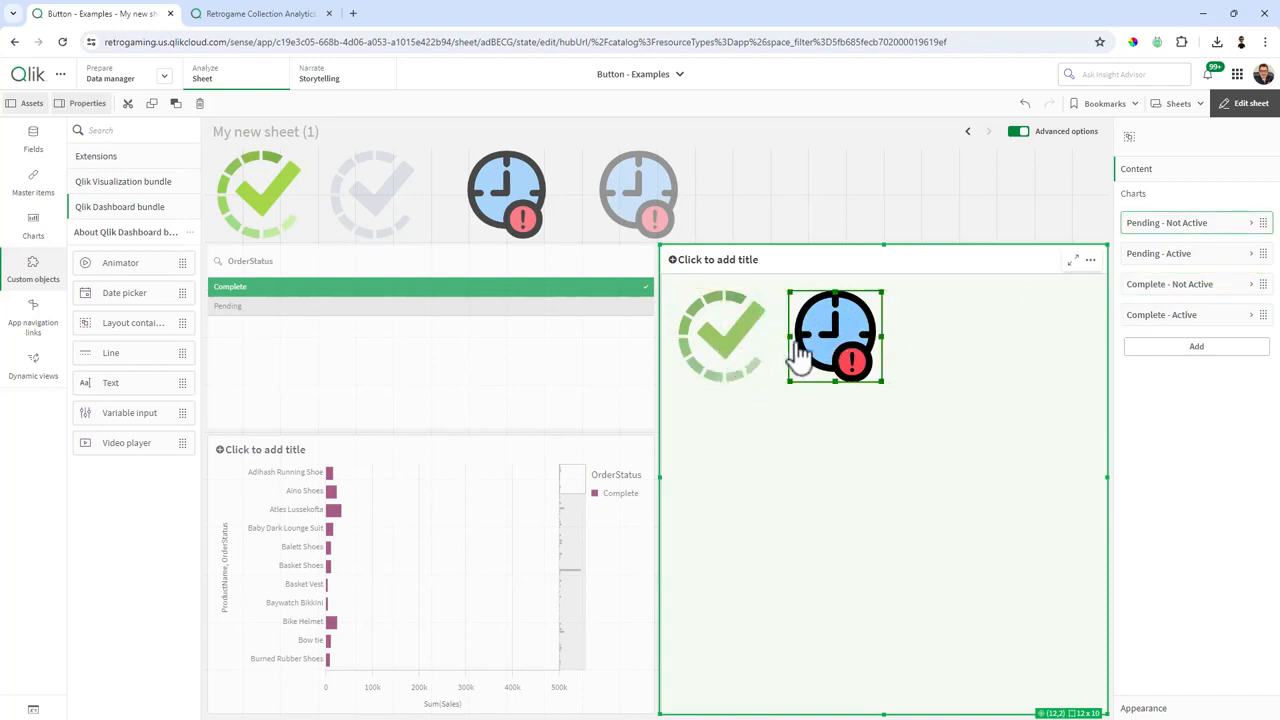
Set the show condition of Complete - Active to ='$(vSelected_Status)' = 'Complete' and copy the expression for reuse
{"action": "left_click", "coordinate": [1156, 316]}
{"action": "left_click", "coordinate": [1238, 401]}
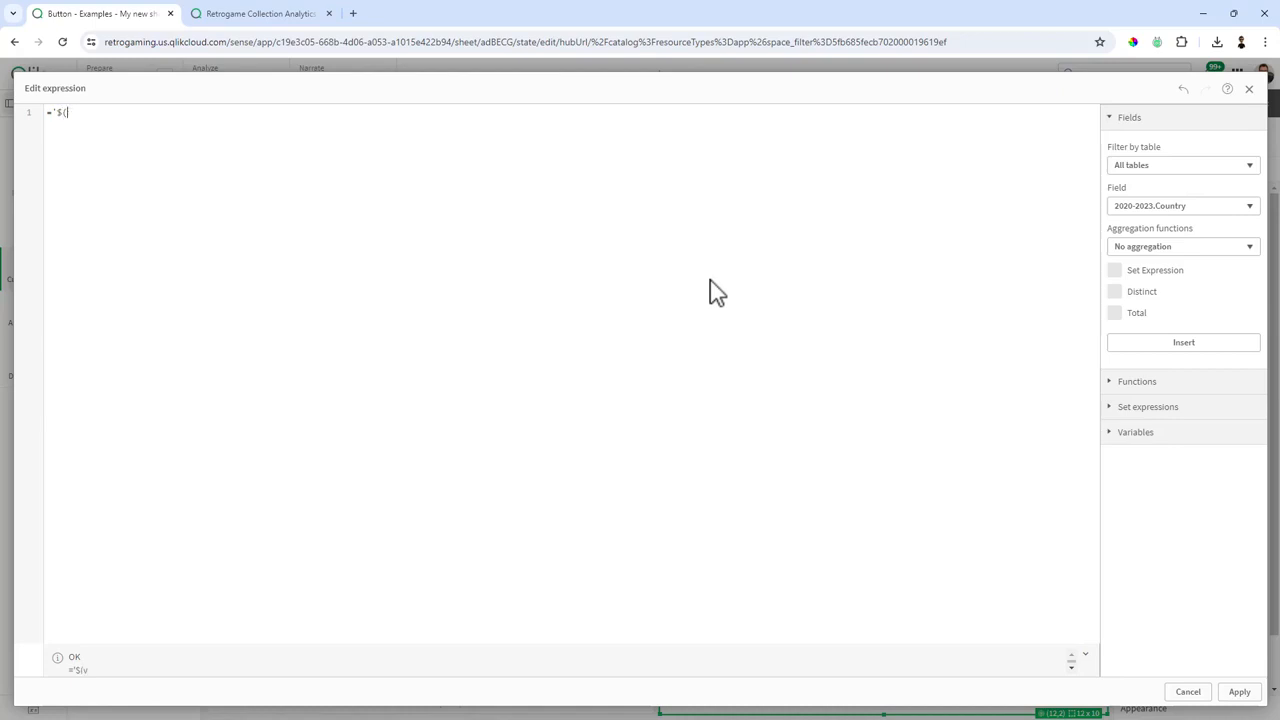
{"action": "type", "text": "Selected_Status"}
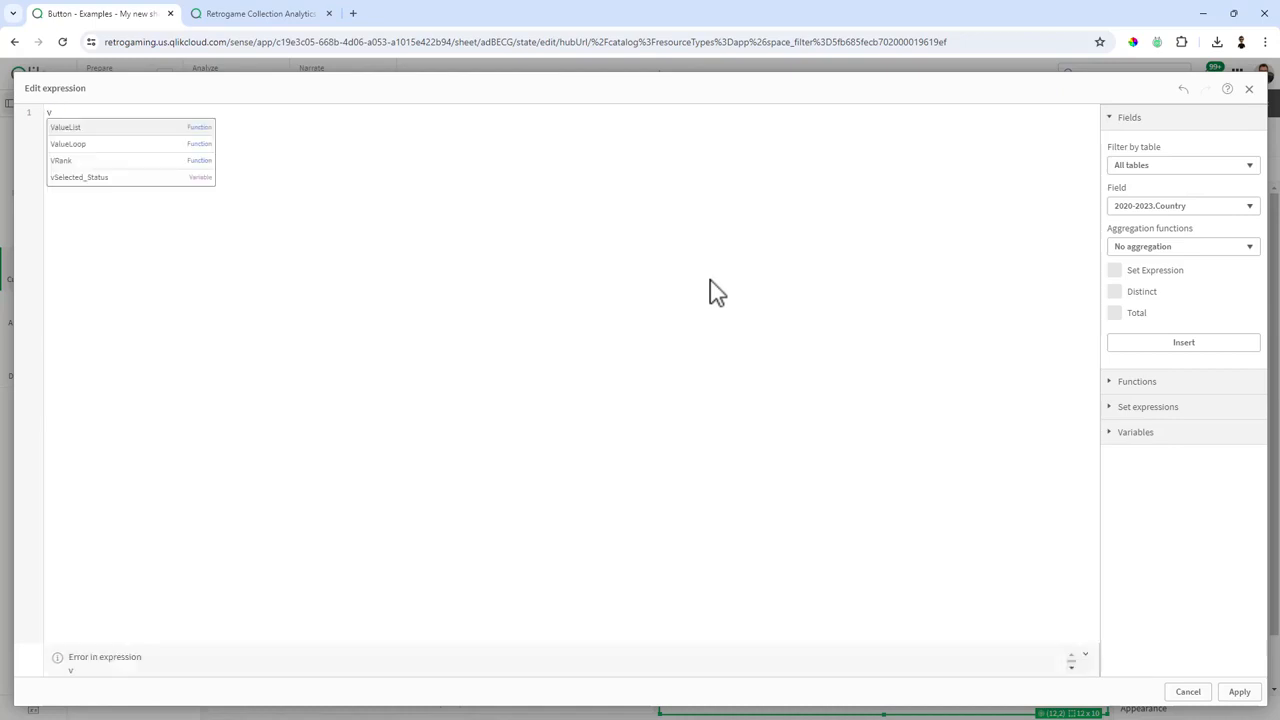
{"action": "key", "text": "Return"}
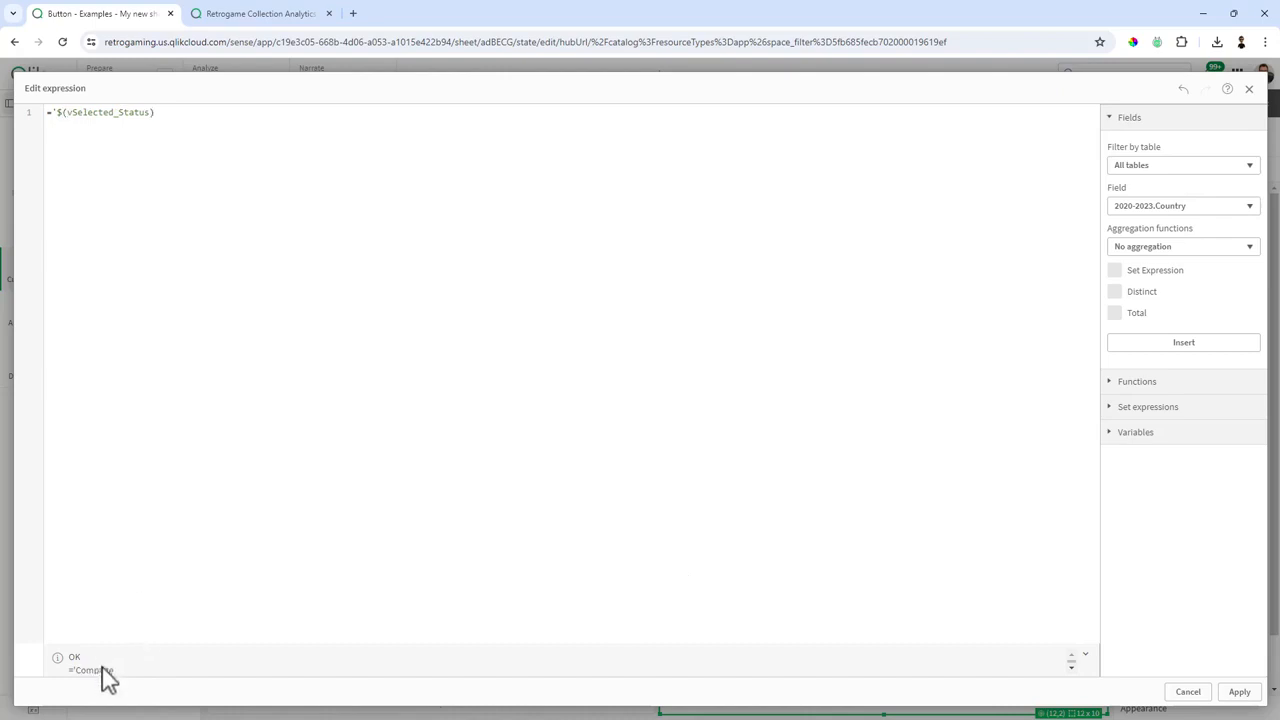
{"action": "left_click", "coordinate": [167, 114]}
{"action": "type", "text": "= 'Complete'"}
{"action": "key", "text": "ctrl+a"}
{"action": "key", "text": "ctrl+c"}
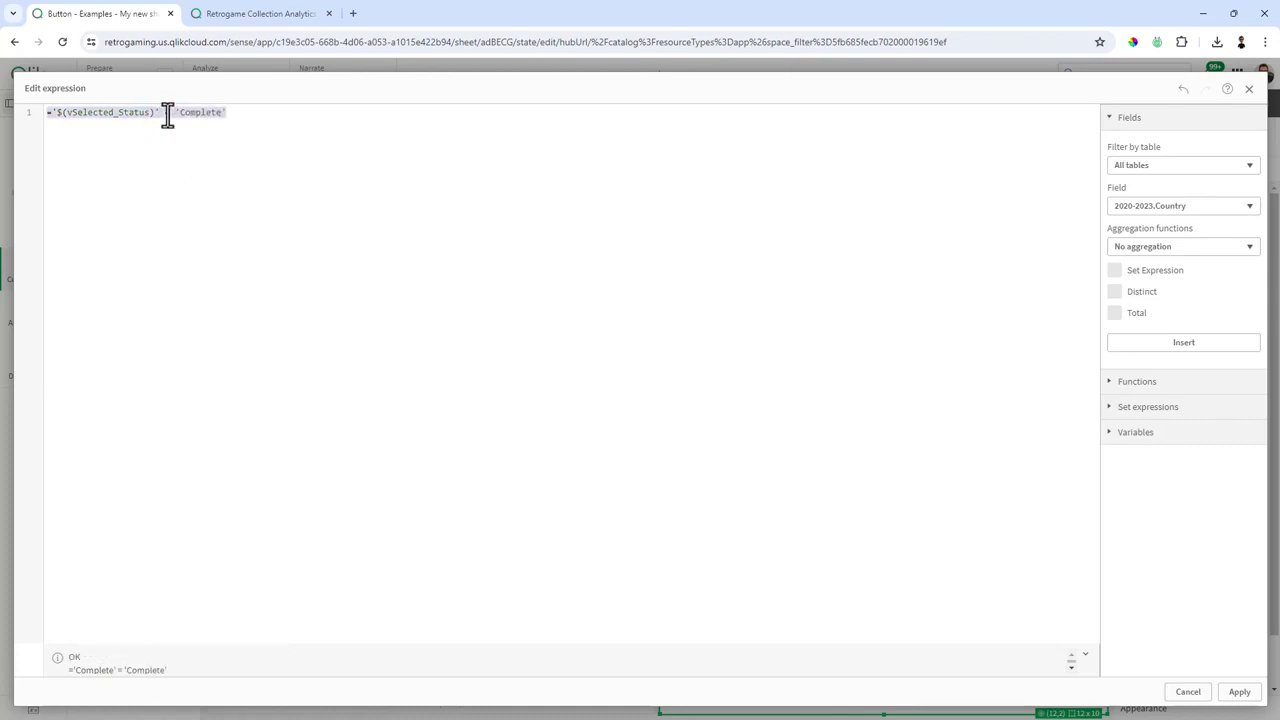
{"action": "left_click", "coordinate": [270, 315]}
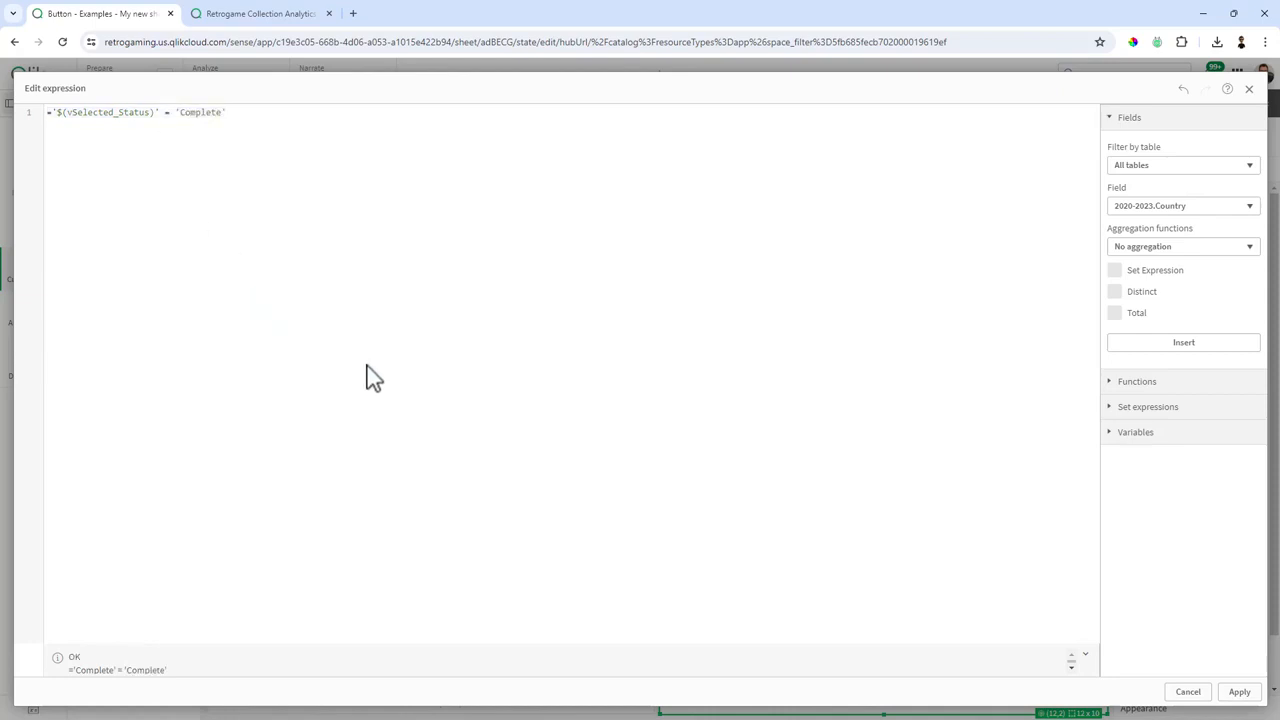
{"action": "left_click", "coordinate": [1239, 692]}
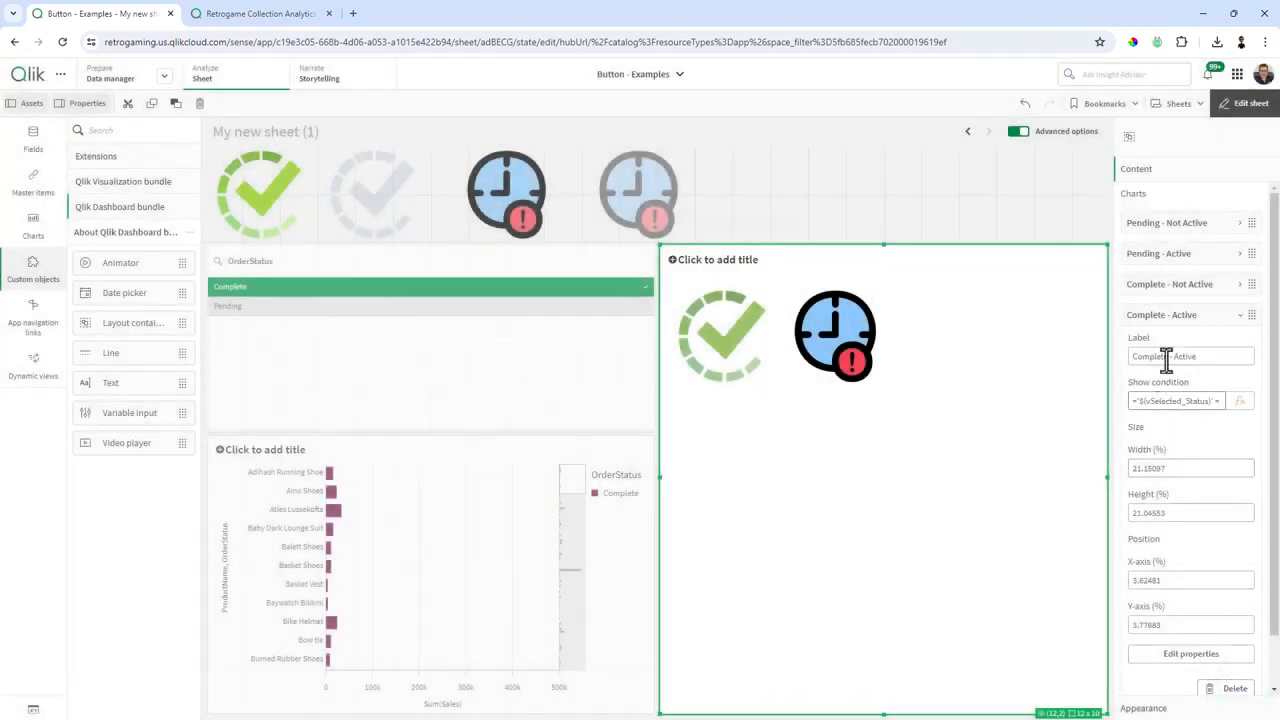
{"action": "left_click", "coordinate": [1163, 315]}
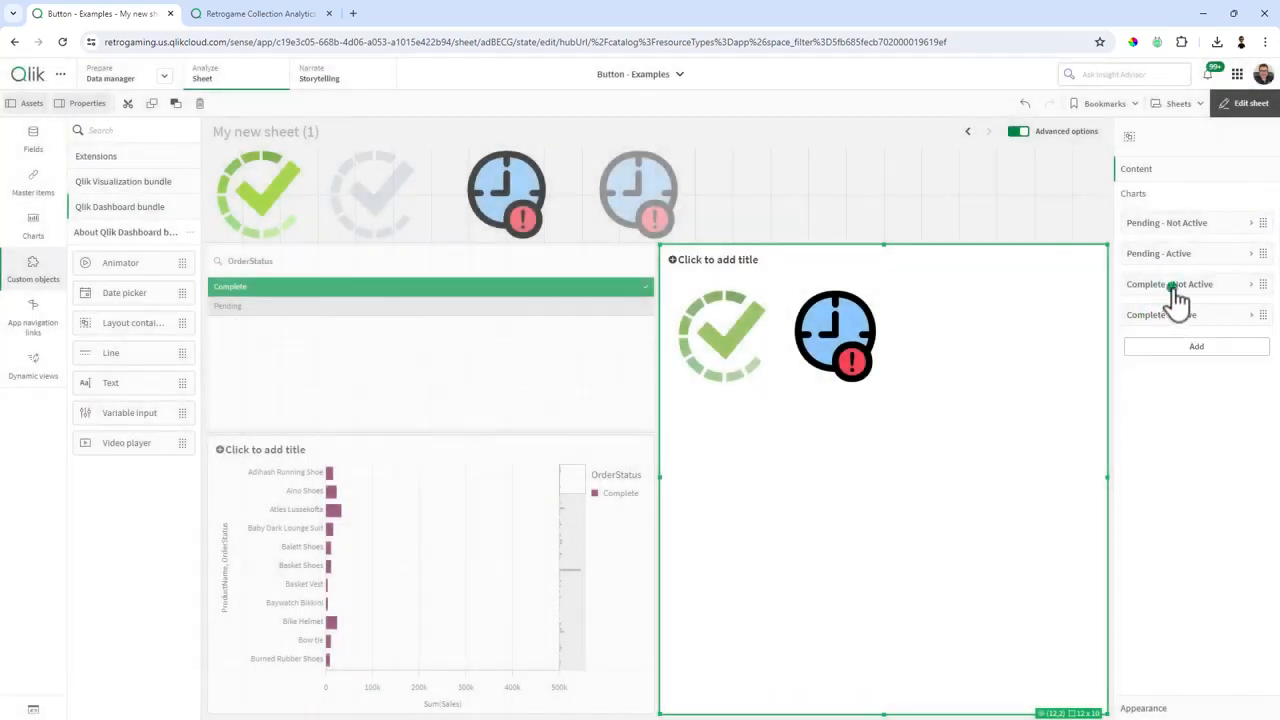
Set the show condition of Complete - Not Active to ='$(vSelected_Status)' <> 'Complete', reusing the copied expression
{"action": "left_click", "coordinate": [1175, 290]}
{"action": "left_click", "coordinate": [1237, 374]}
{"action": "left_click", "coordinate": [760, 345]}
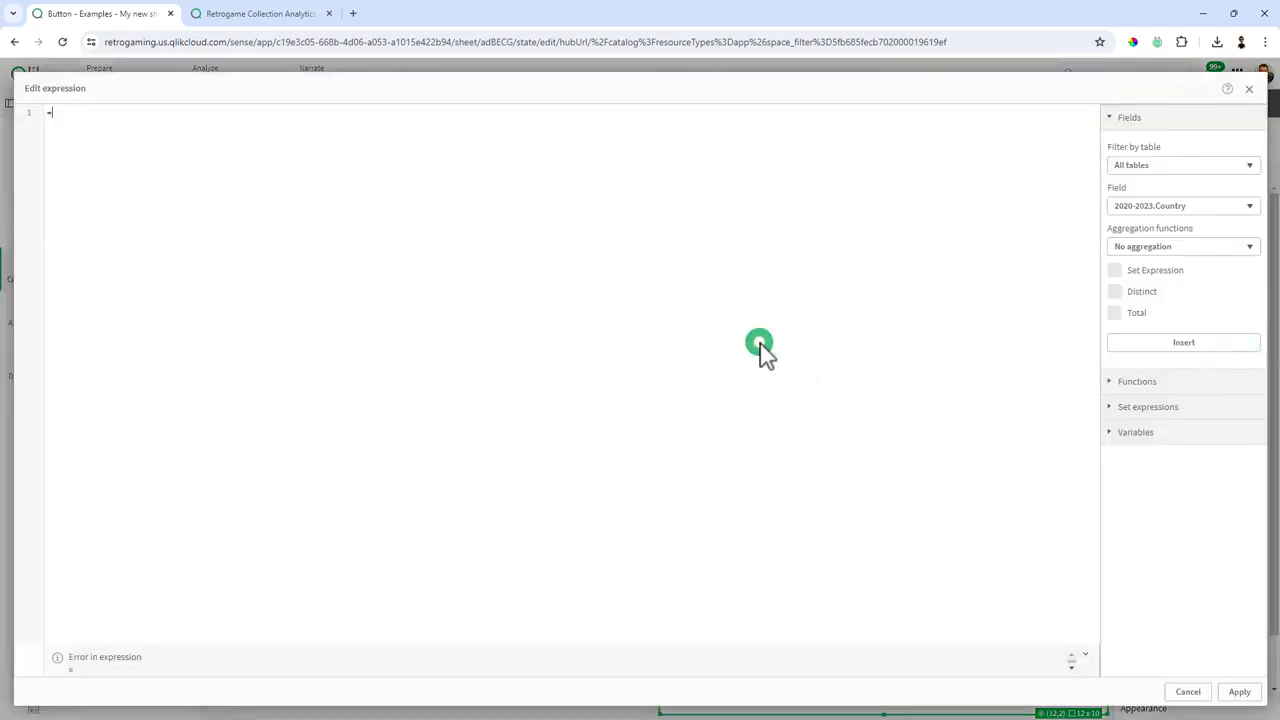
{"action": "key", "text": "ctrl+v"}
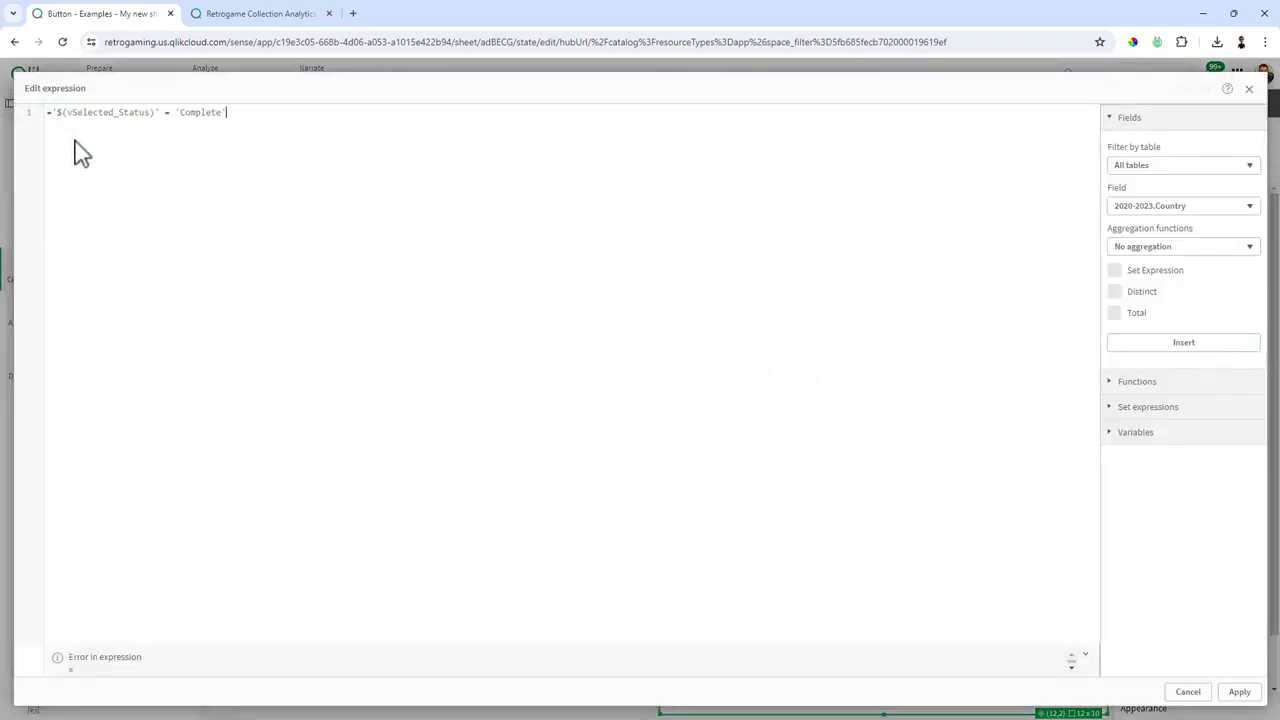
{"action": "left_click", "coordinate": [166, 113]}
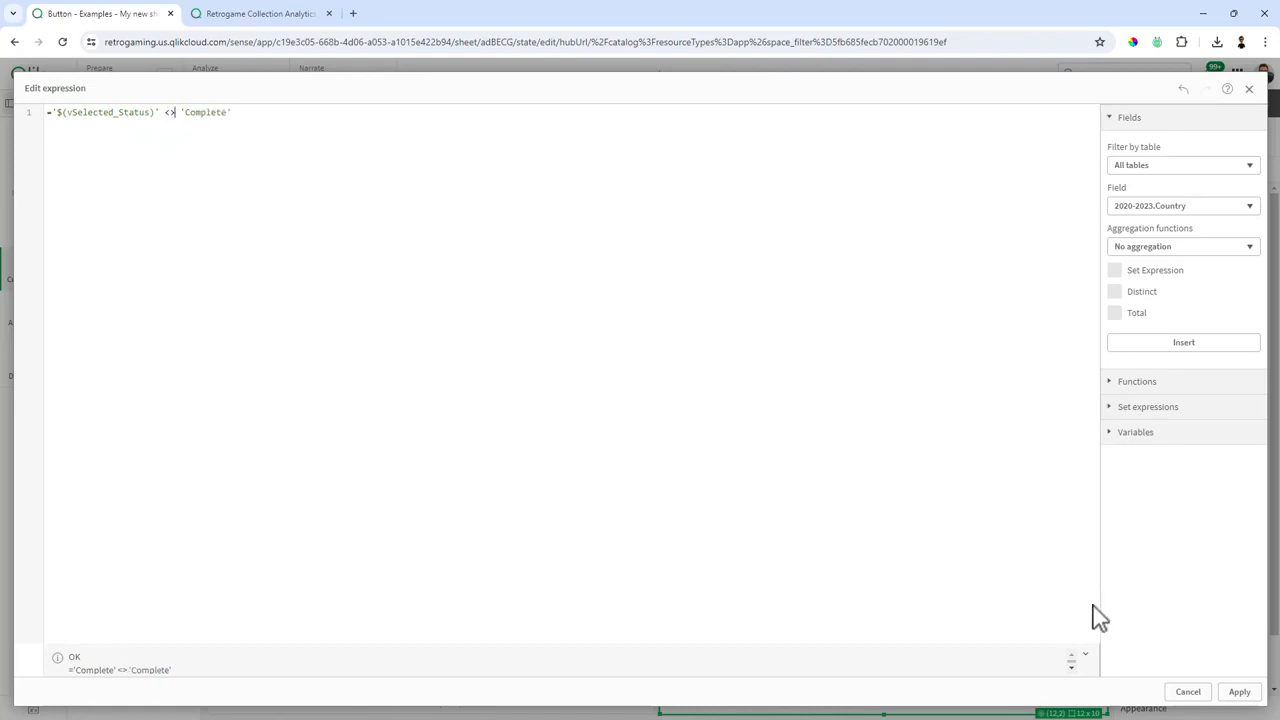
{"action": "left_click", "coordinate": [1238, 692]}
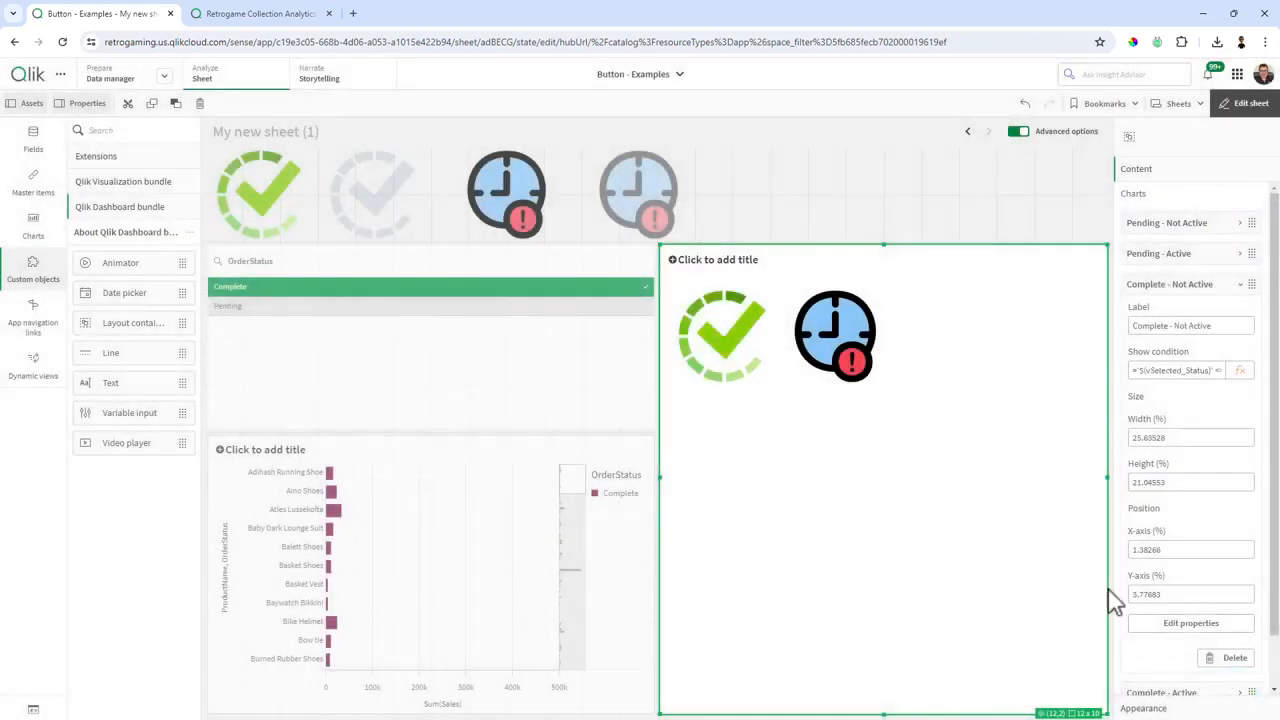
{"action": "left_click", "coordinate": [1172, 285]}
Set the show condition of Pending - Active to ='$(vSelected_Status)' = 'Pending' and copy the expression for reuse
{"action": "left_click", "coordinate": [1178, 253]}
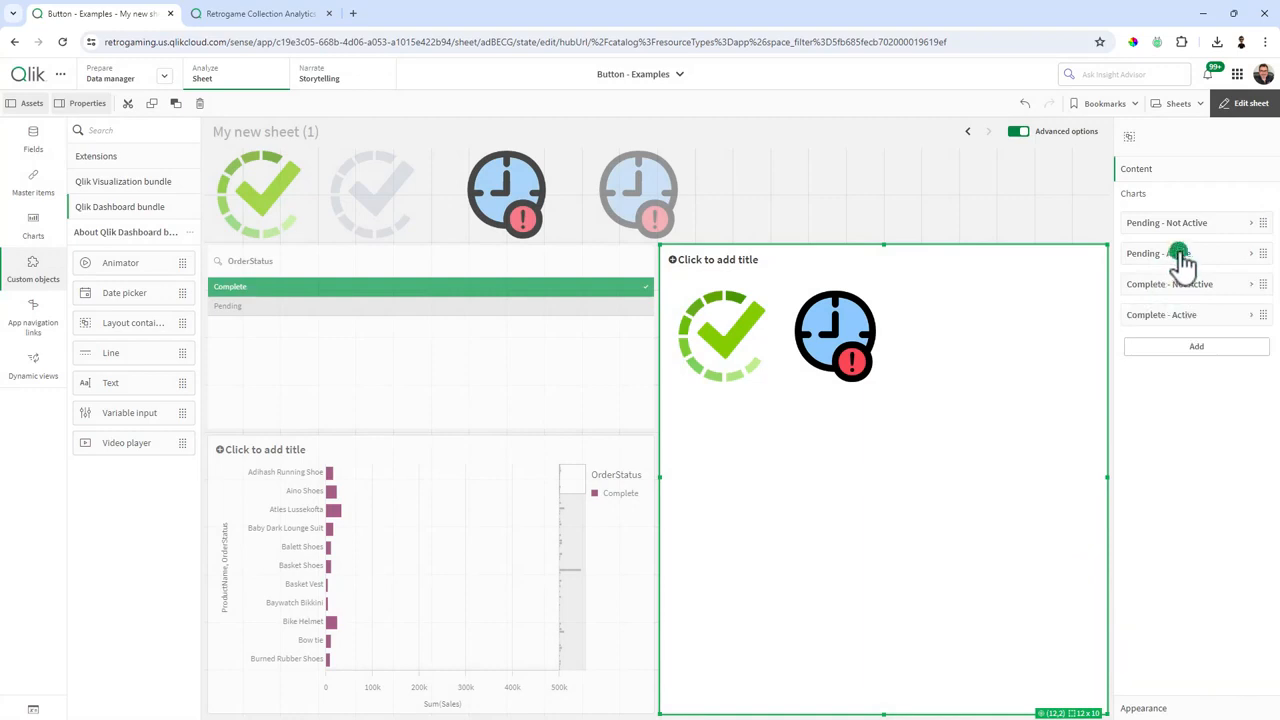
{"action": "left_click", "coordinate": [1242, 342]}
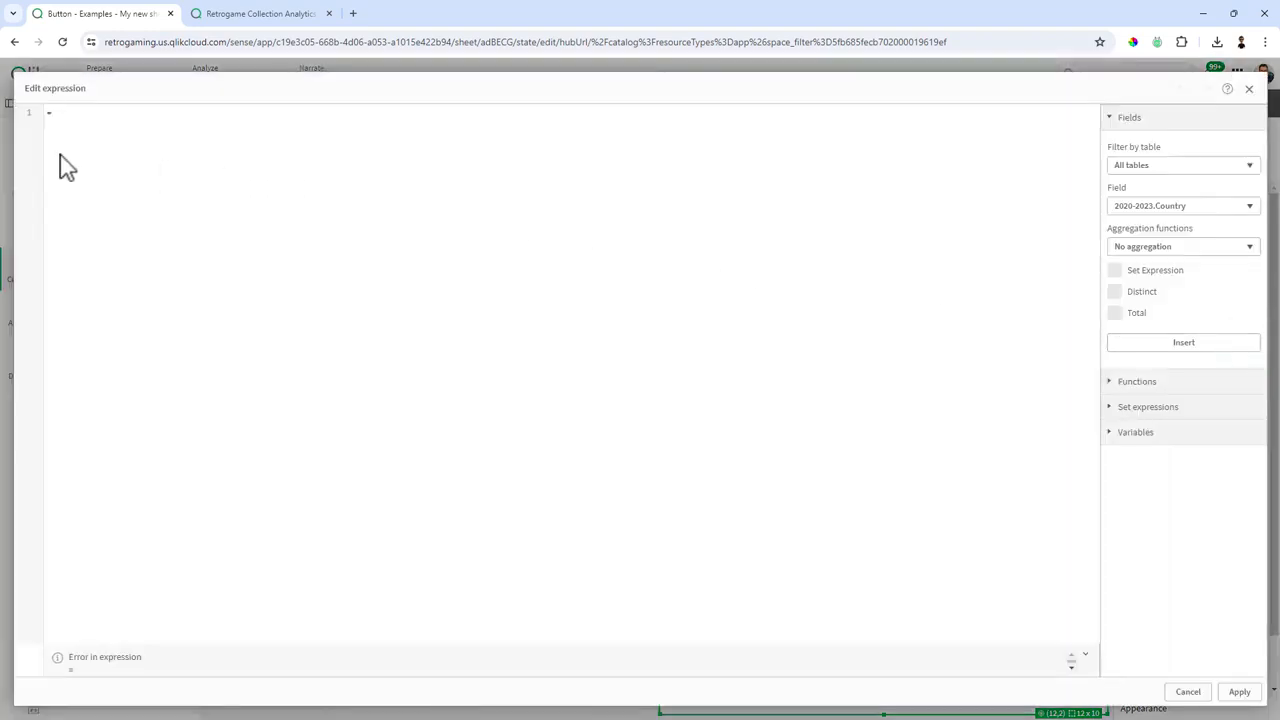
{"action": "left_click", "coordinate": [63, 114]}
{"action": "key", "text": "ctrl+v"}
{"action": "left_click", "coordinate": [174, 112]}
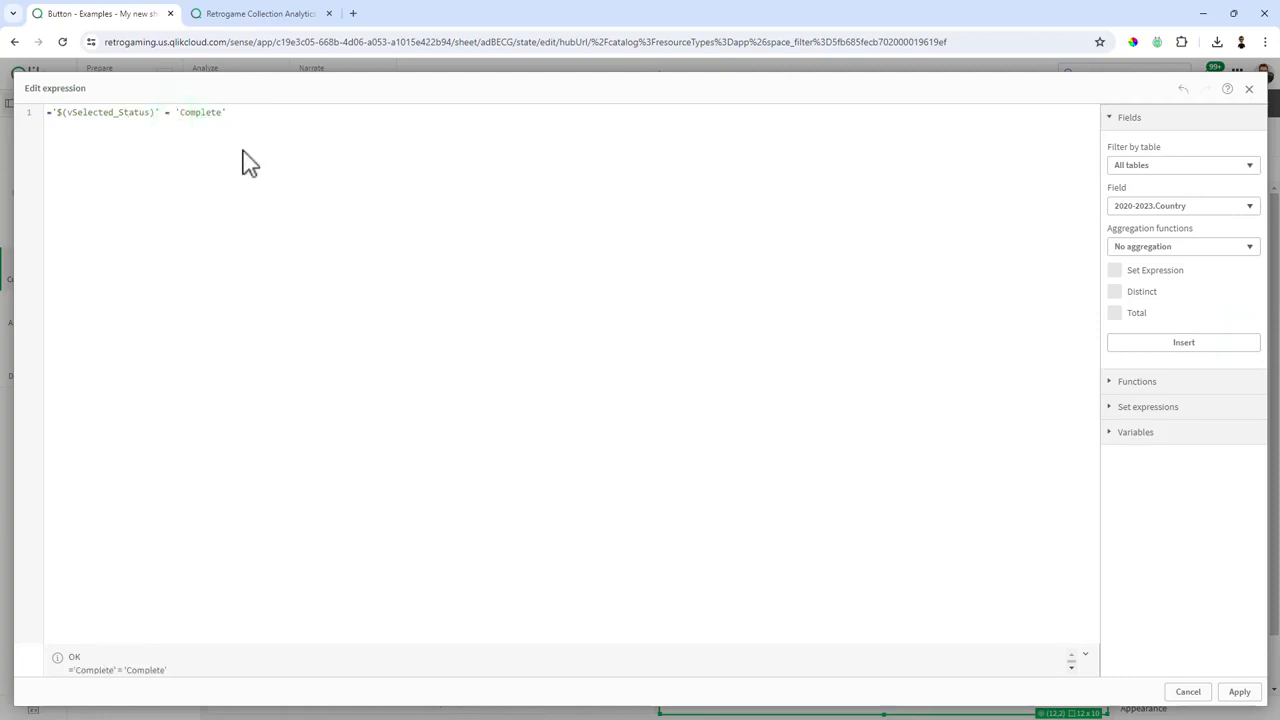
{"action": "type", "text": "Pending"}
{"action": "key", "text": "Delete"}
{"action": "key", "text": "Delete"}
{"action": "key", "text": "ctrl+a"}
{"action": "key", "text": "ctrl+c"}
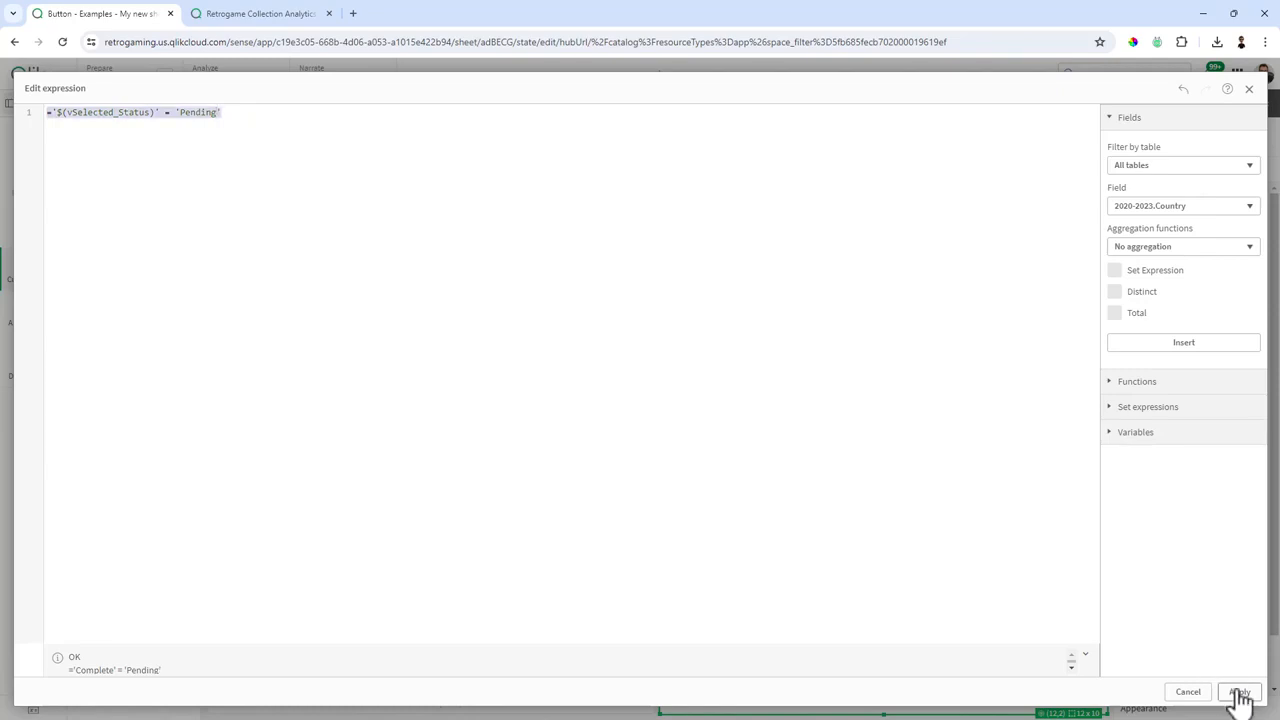
{"action": "left_click", "coordinate": [1240, 694]}
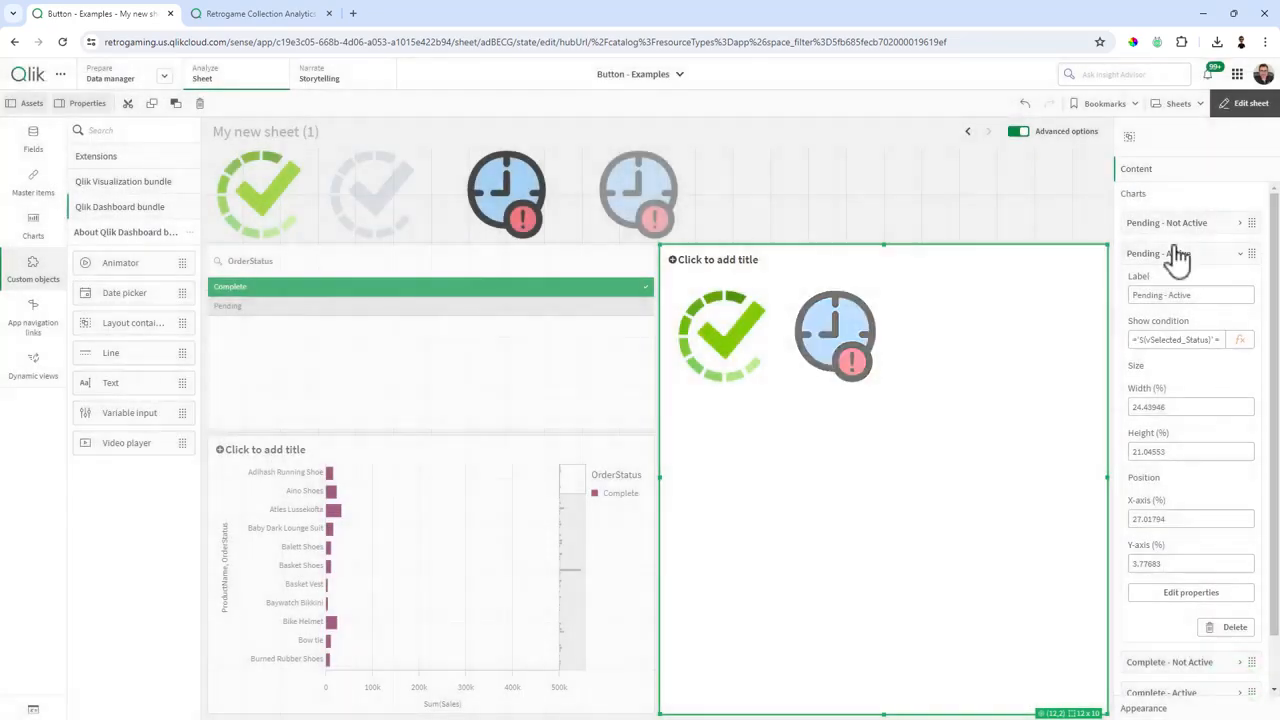
{"action": "left_click", "coordinate": [1183, 247]}
Set the show condition of Pending - Not Active to ='$(vSelected_Status)' <> 'Pending', reusing the copied expression
{"action": "left_click", "coordinate": [1182, 226]}
{"action": "left_click", "coordinate": [1235, 320]}
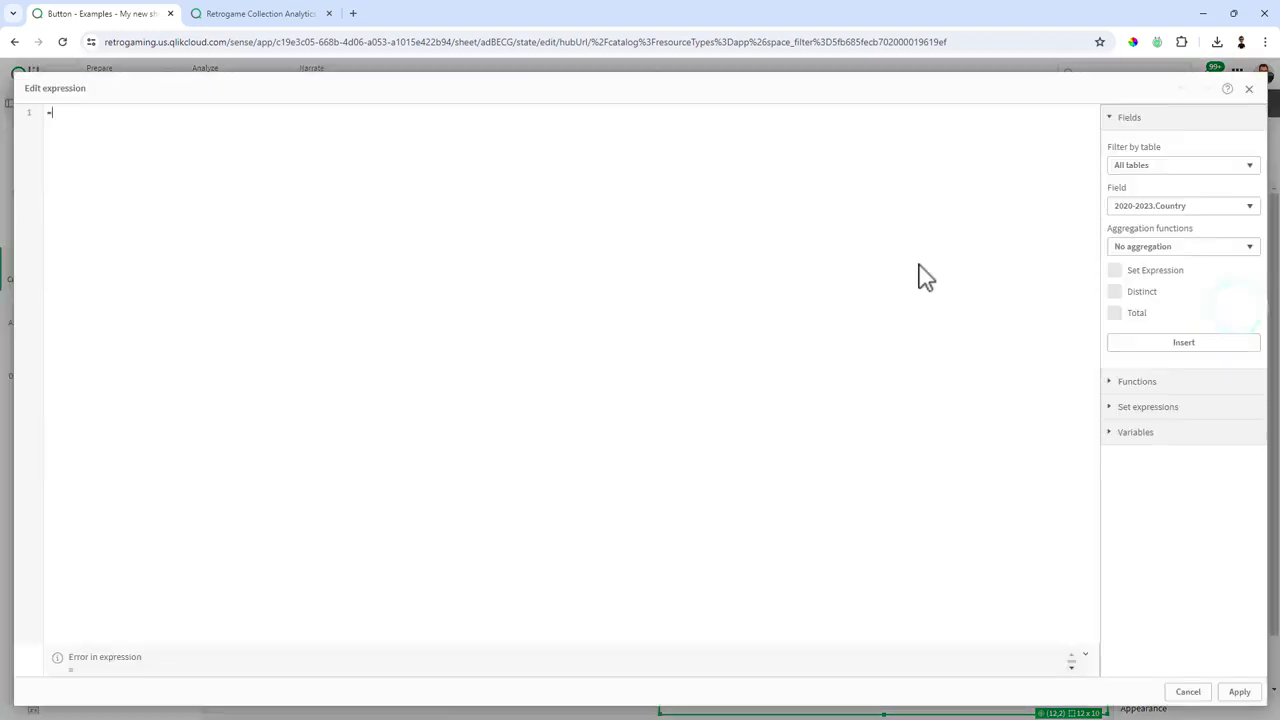
{"action": "key", "text": "ctrl+v"}
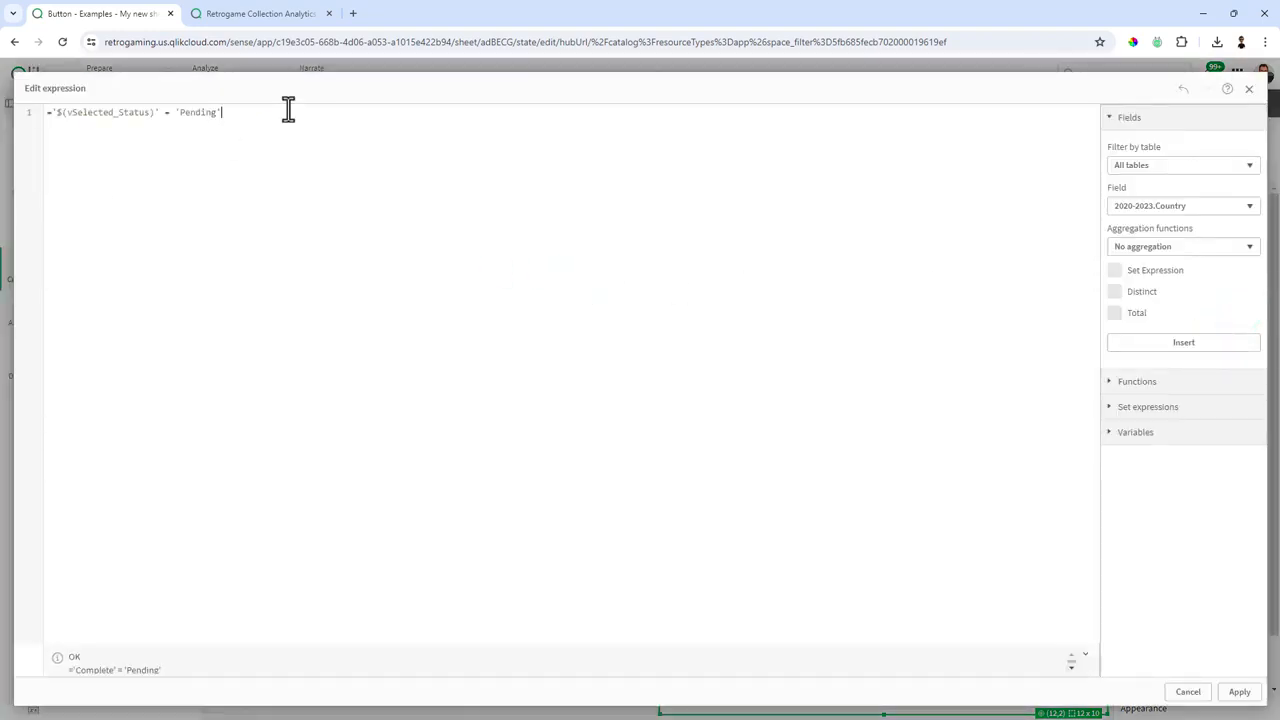
{"action": "left_click", "coordinate": [167, 112]}
{"action": "key", "text": "BackSpace"}
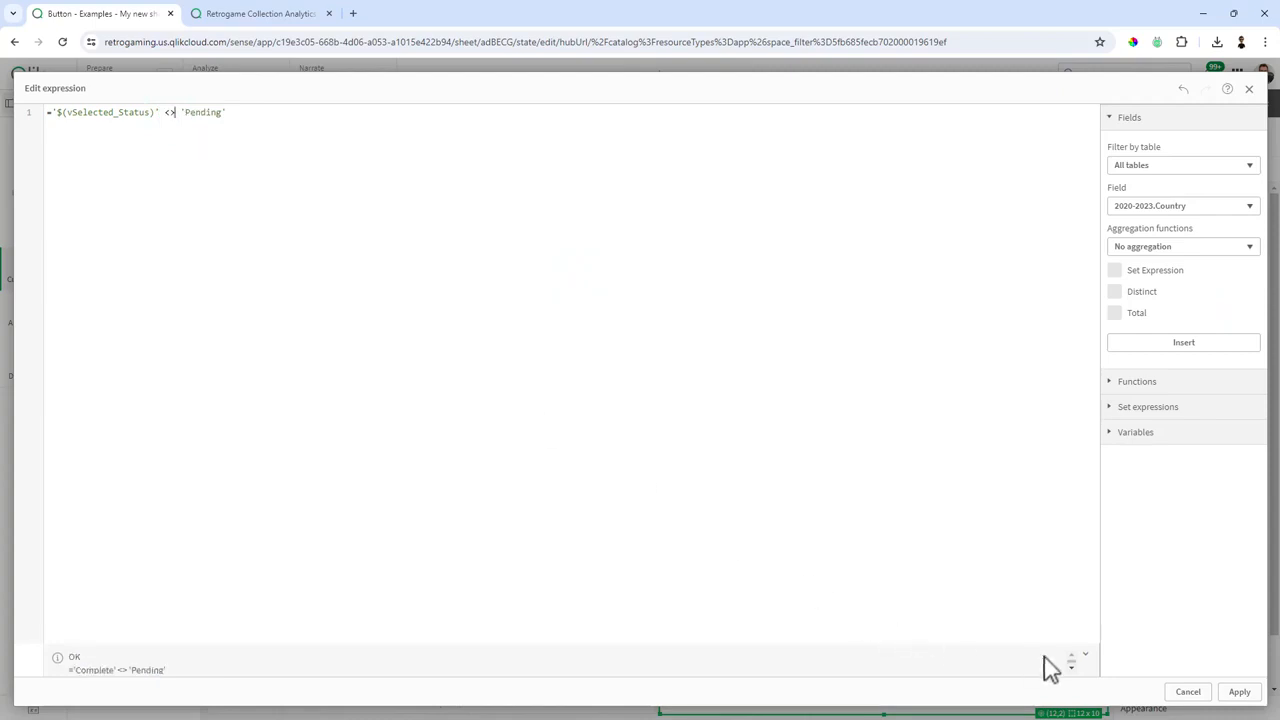
{"action": "left_click", "coordinate": [1238, 692]}
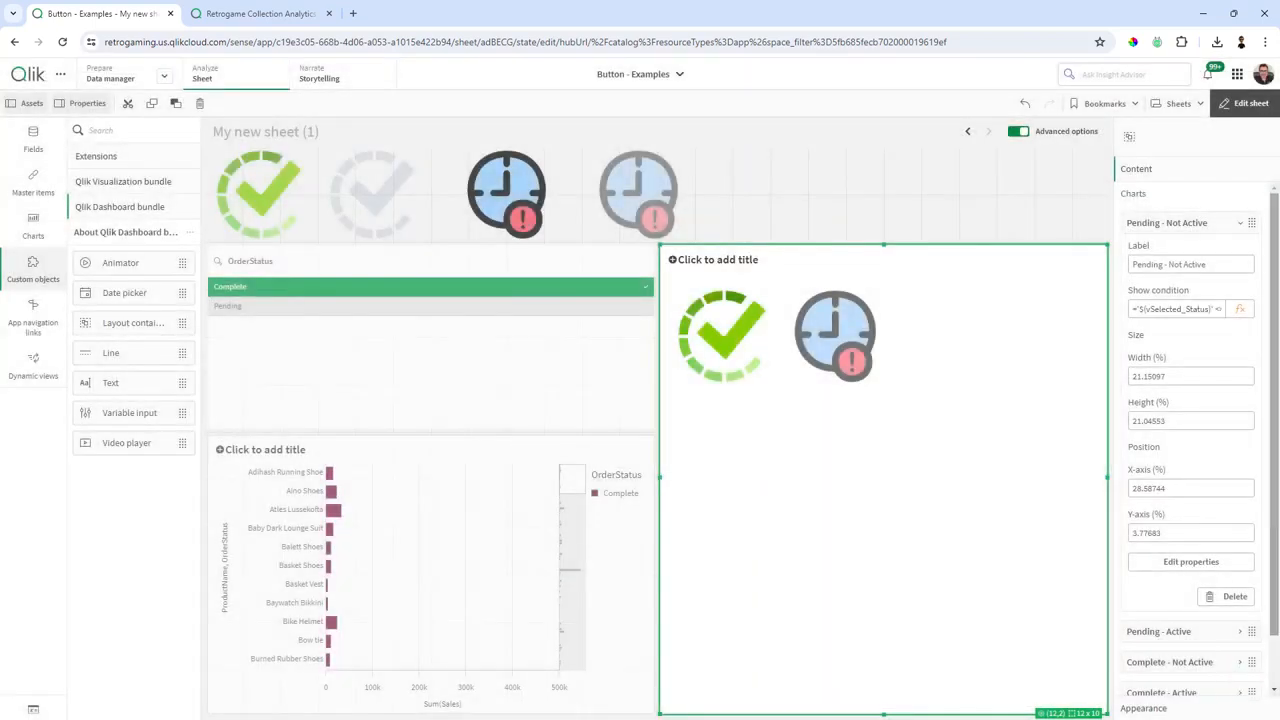
Leave sheet editing, clear the OrderStatus selection and test the checkmark button in the layout container
{"action": "left_click", "coordinate": [1251, 104]}
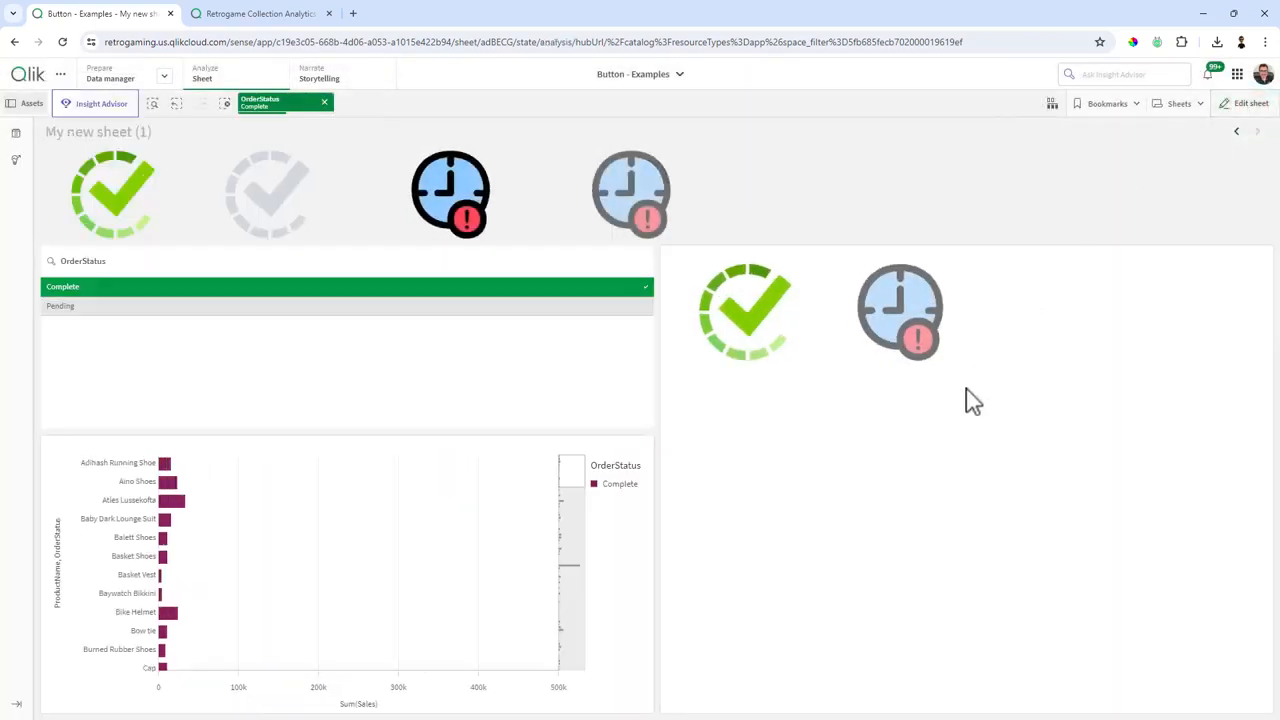
{"action": "left_click", "coordinate": [324, 102]}
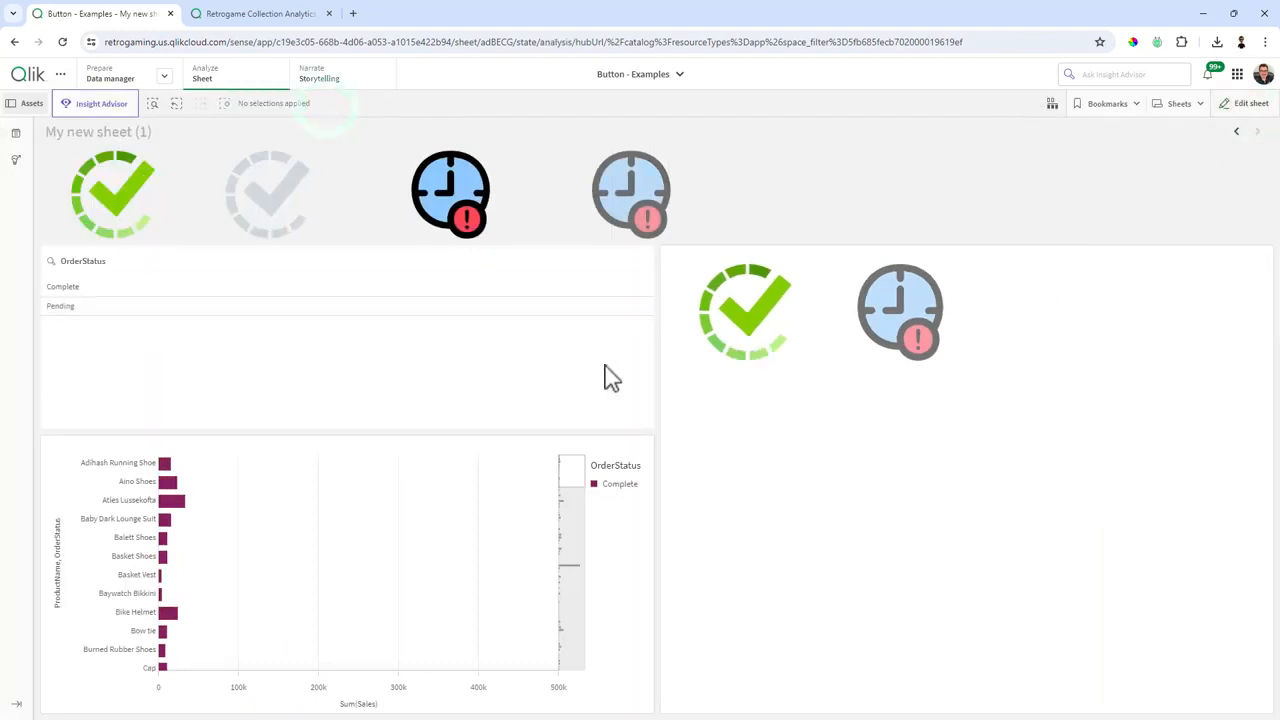
{"action": "left_click", "coordinate": [748, 336]}
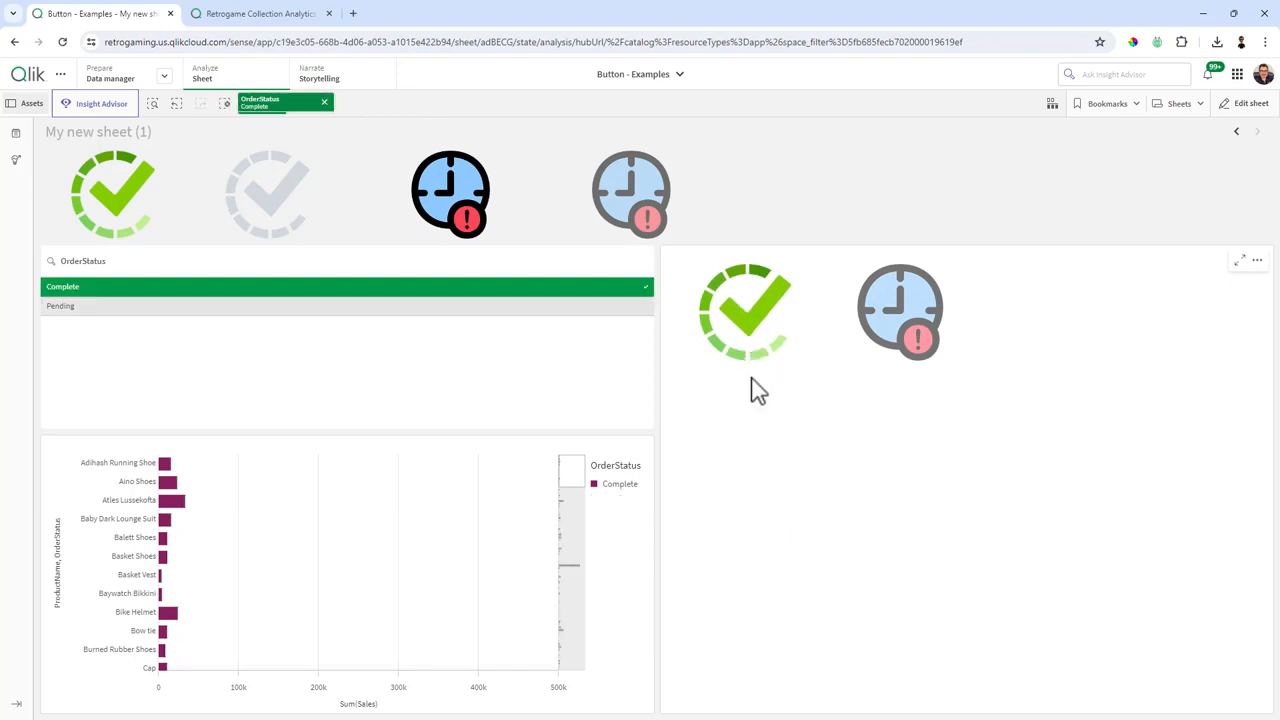
Test the overlaid clock and checkmark buttons in the layout container by alternating OrderStatus between Pending and Complete several times
{"action": "left_click", "coordinate": [898, 334]}
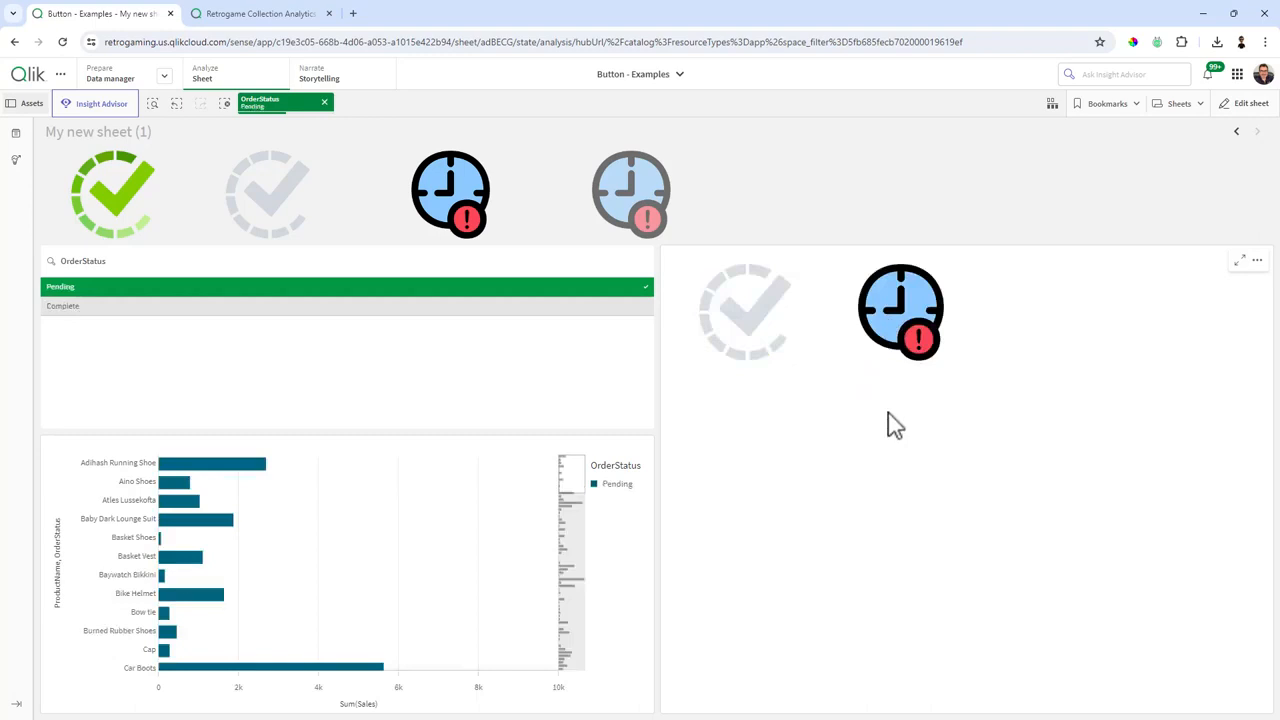
{"action": "left_click", "coordinate": [752, 330]}
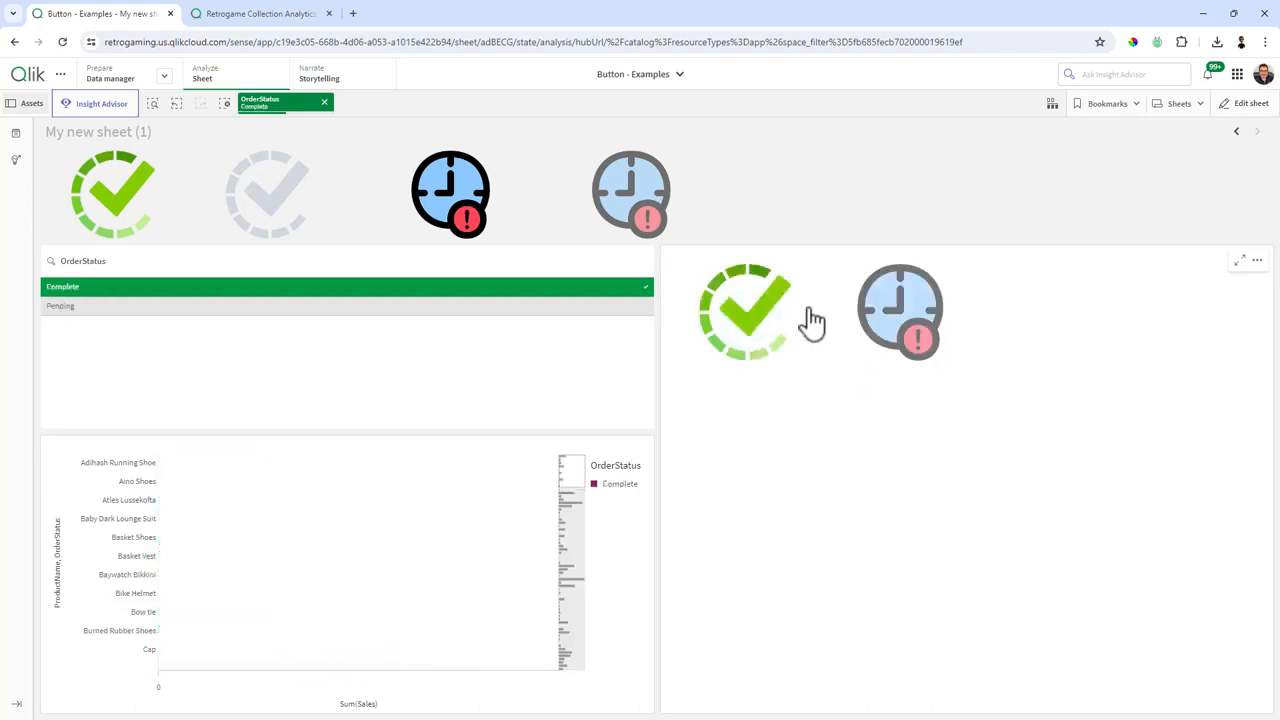
{"action": "left_click", "coordinate": [878, 322]}
{"action": "left_click", "coordinate": [749, 329]}
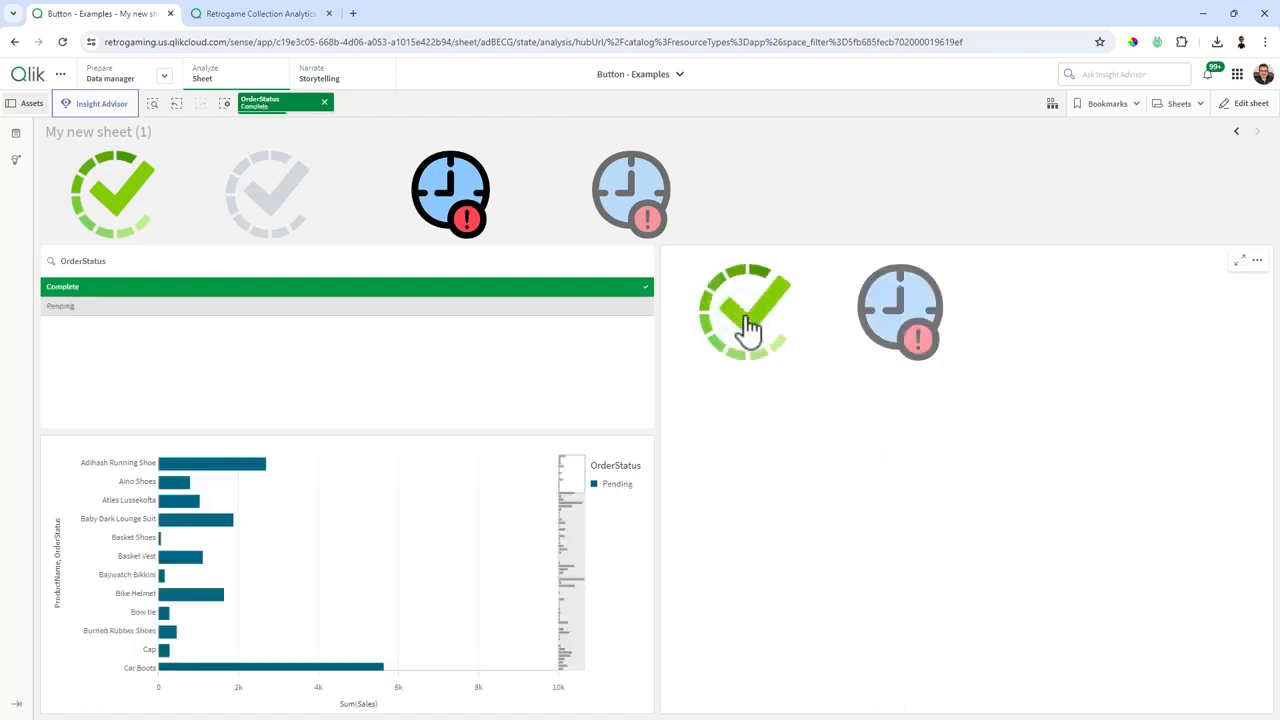
{"action": "left_click", "coordinate": [886, 326]}
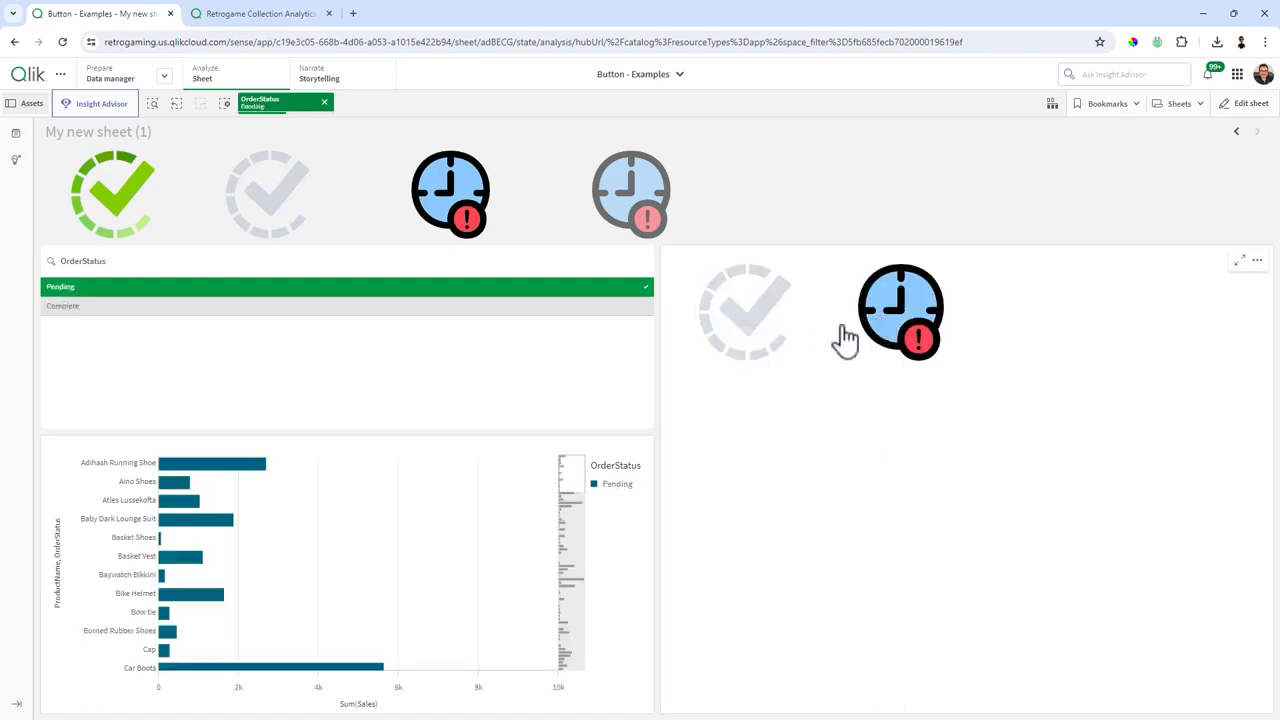
{"action": "left_click", "coordinate": [742, 327]}
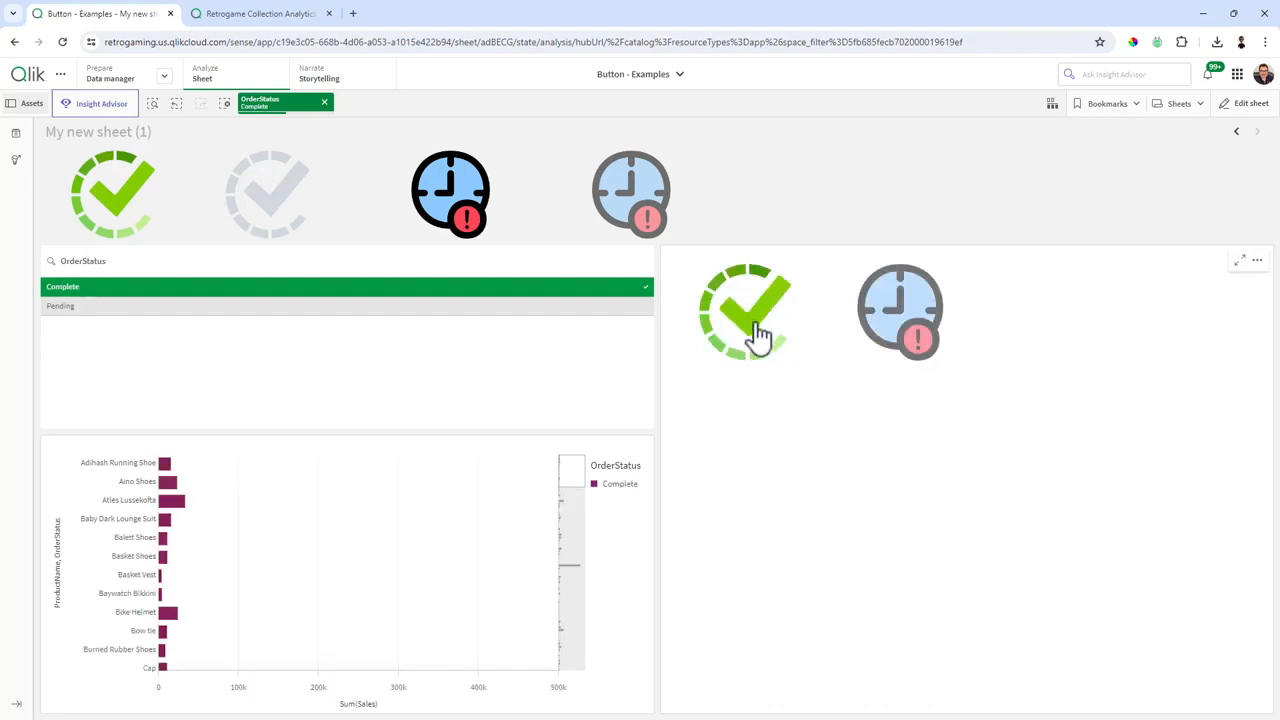
{"action": "left_click", "coordinate": [886, 326]}
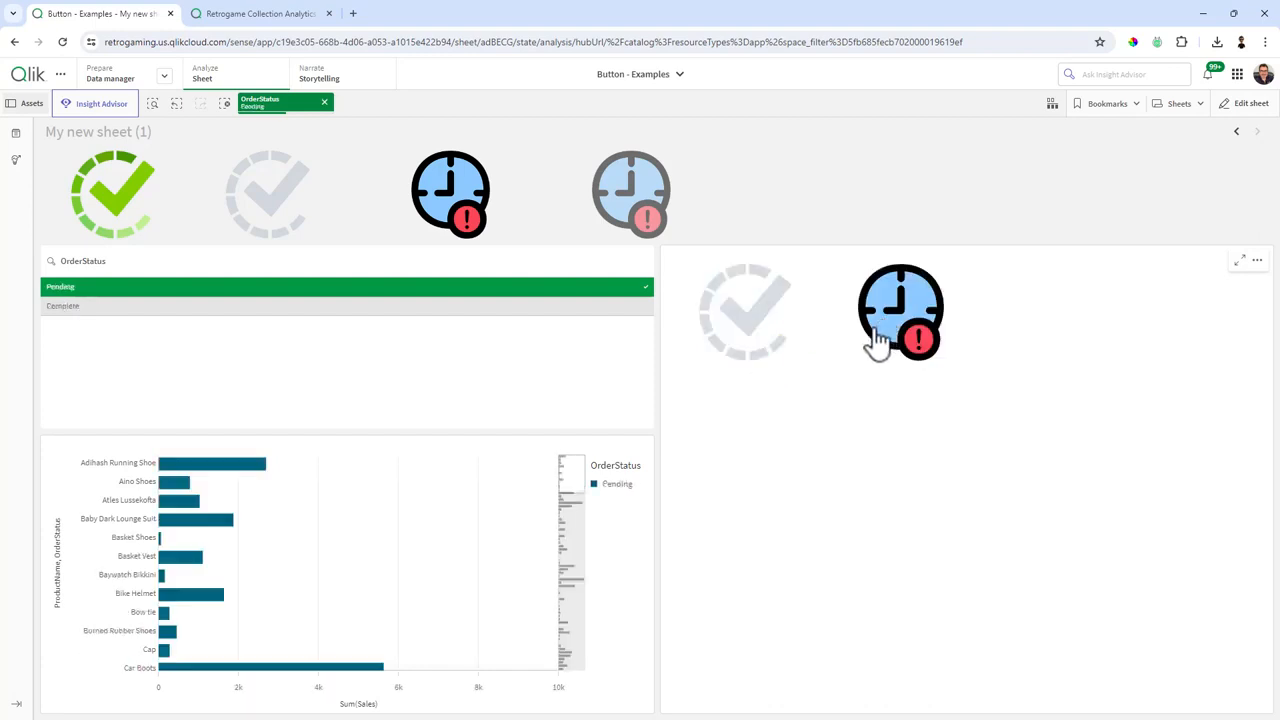
{"action": "left_click", "coordinate": [745, 330]}
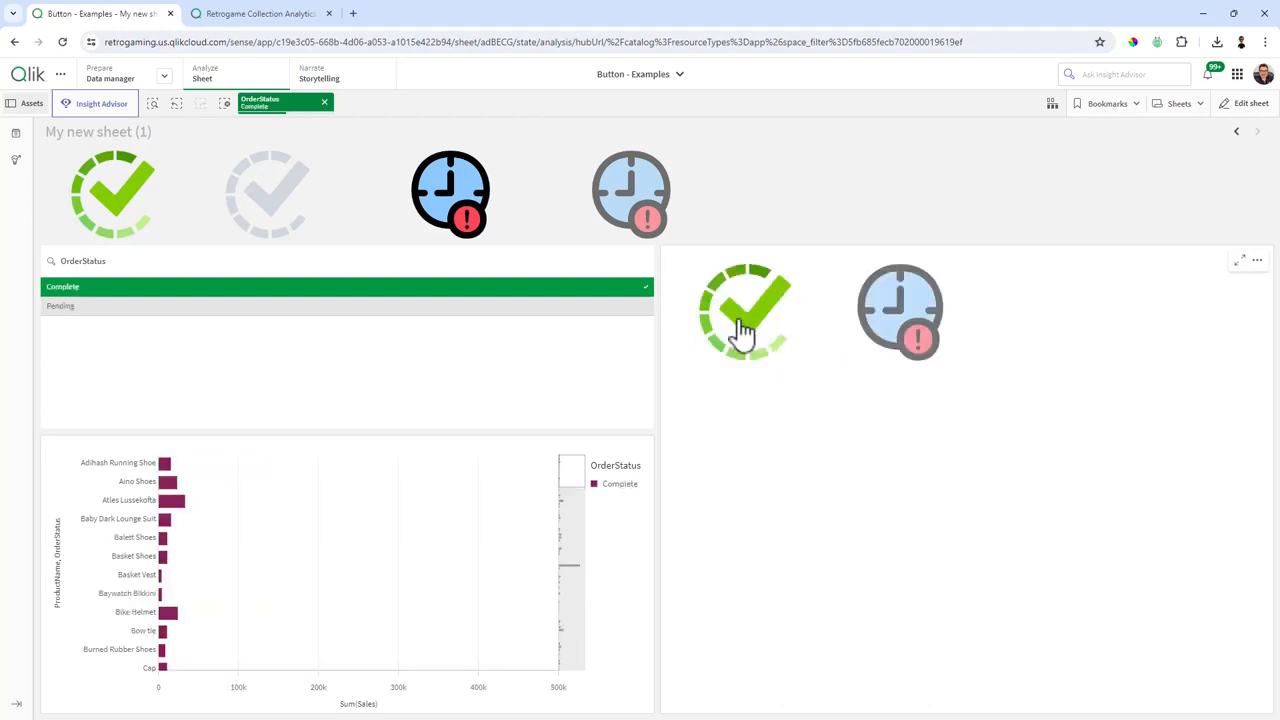
Clear the OrderStatus selection and retest switching between Complete and Pending with the layout container's image buttons
{"action": "left_click", "coordinate": [324, 103]}
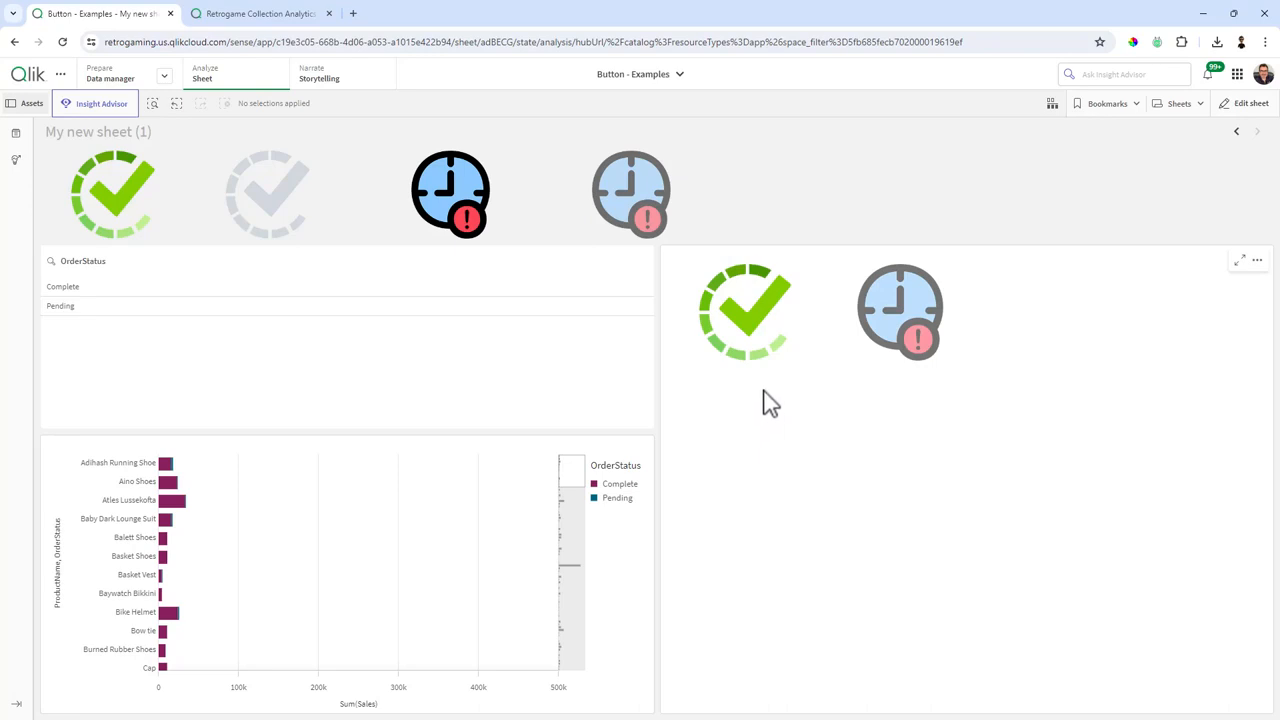
{"action": "left_click", "coordinate": [903, 336]}
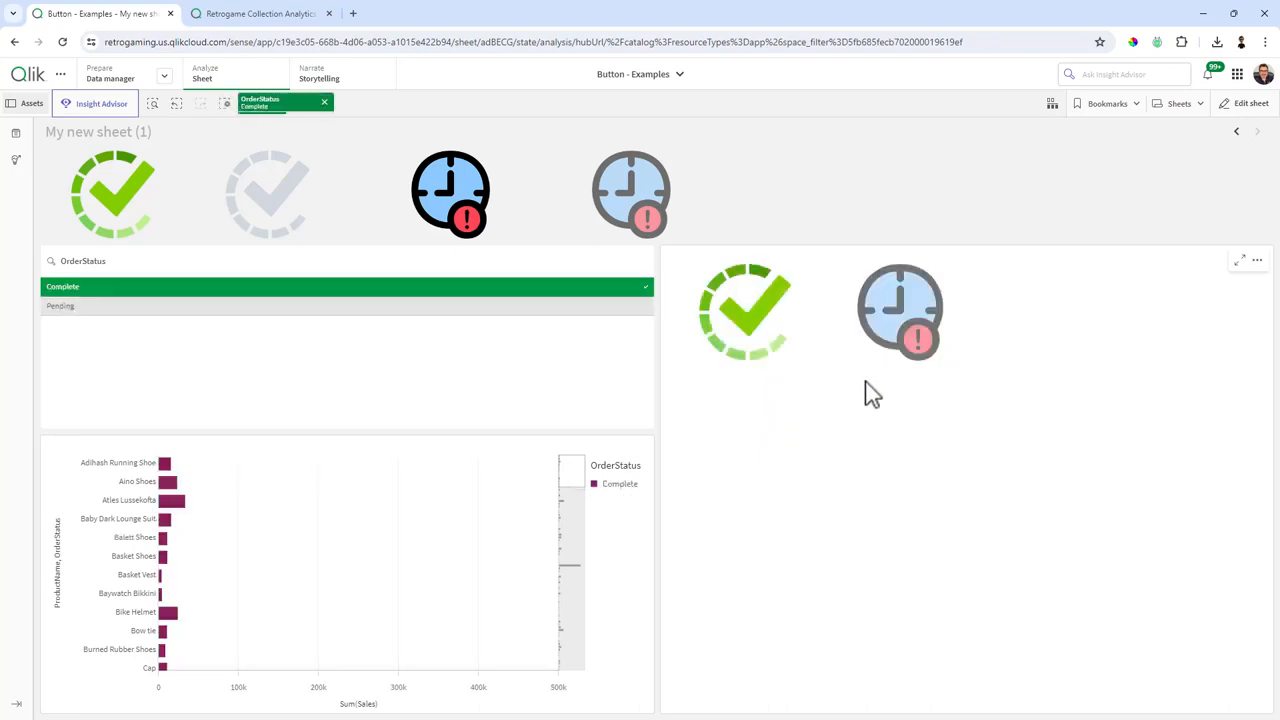
{"action": "left_click", "coordinate": [897, 335]}
{"action": "left_click", "coordinate": [772, 357]}
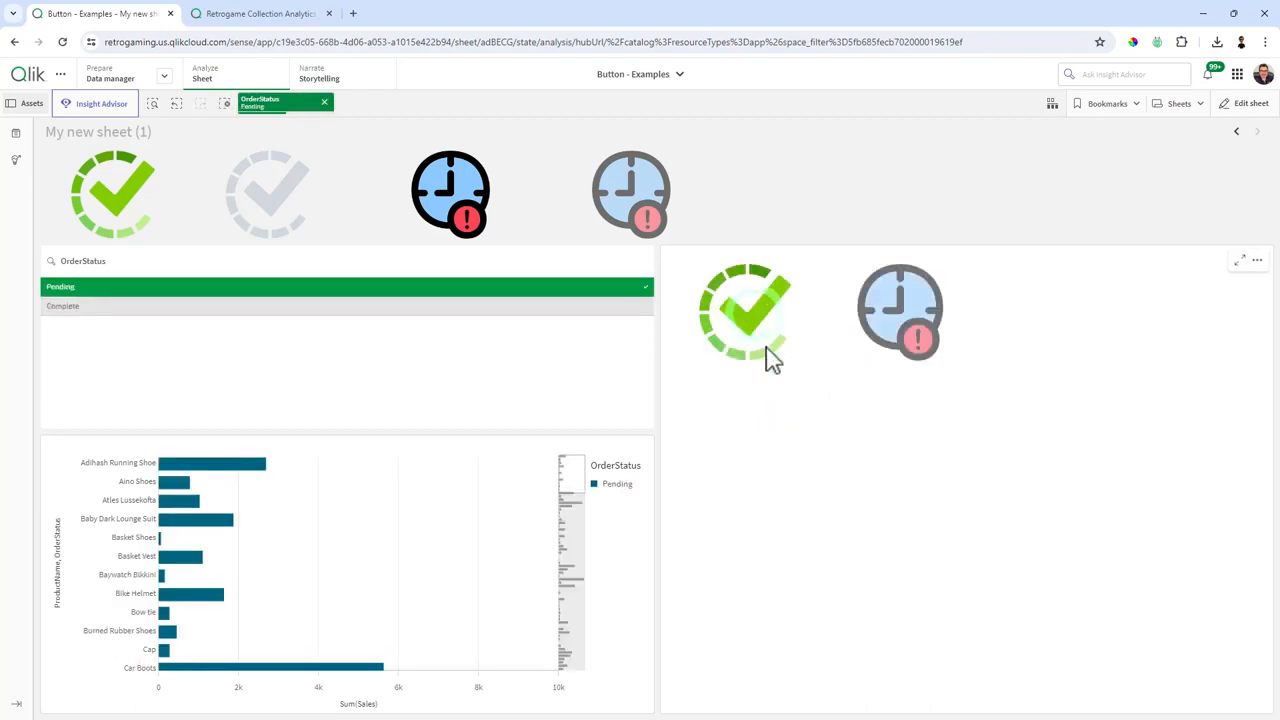
{"action": "left_click", "coordinate": [872, 329]}
{"action": "left_click", "coordinate": [788, 353]}
{"action": "left_click", "coordinate": [901, 326]}
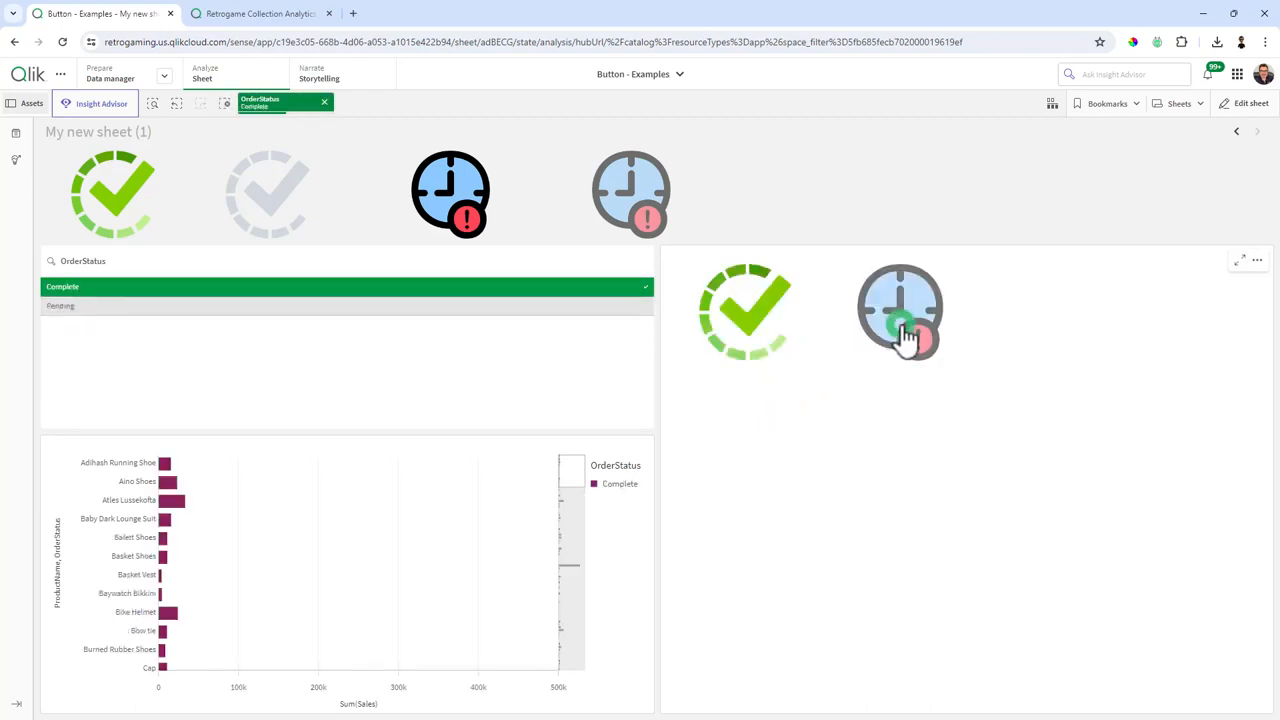
{"action": "left_click", "coordinate": [750, 328]}
{"action": "left_click", "coordinate": [895, 340]}
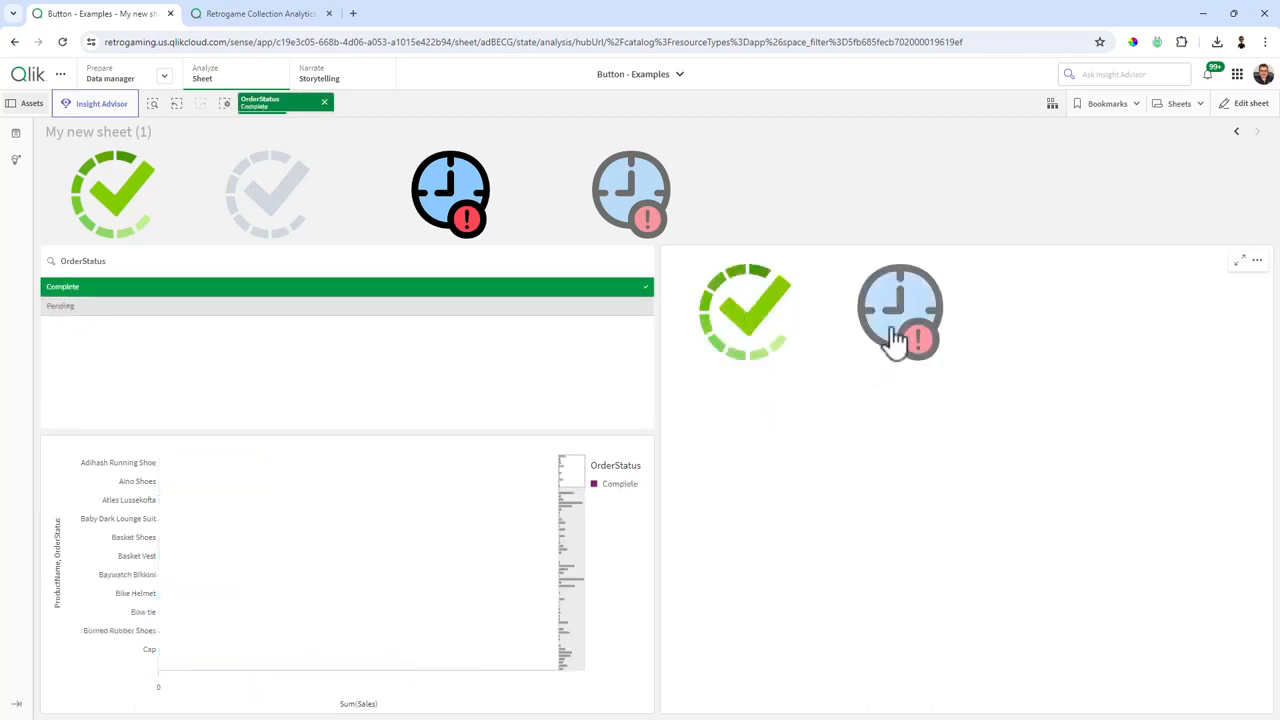